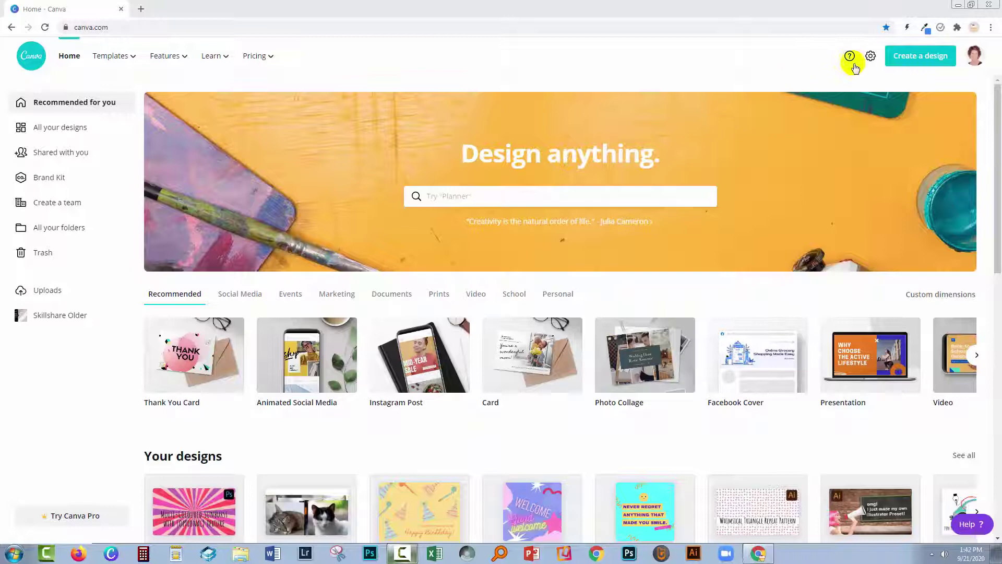
Start a new custom-size design at 1000 × 1000 px
click(912, 56)
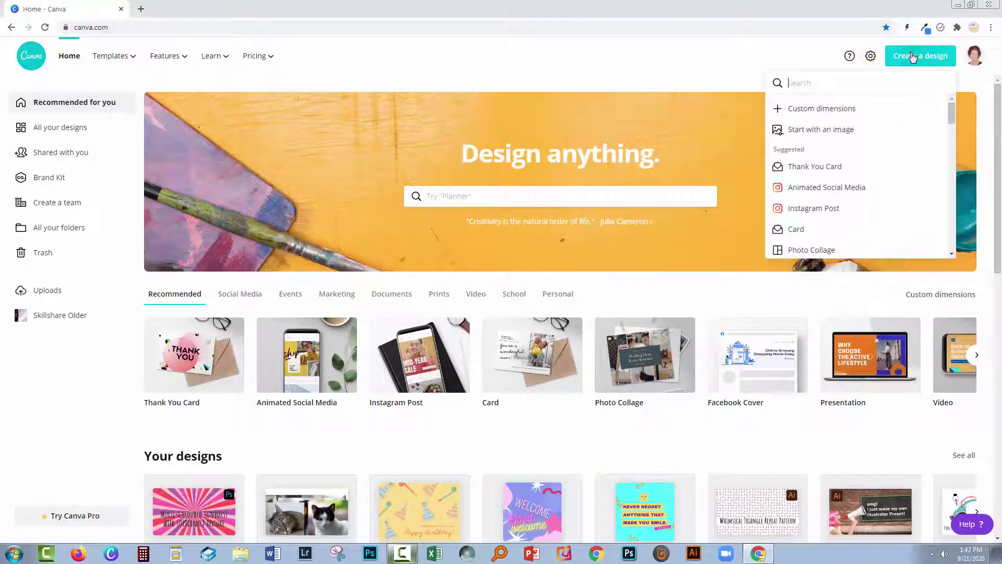
click(806, 109)
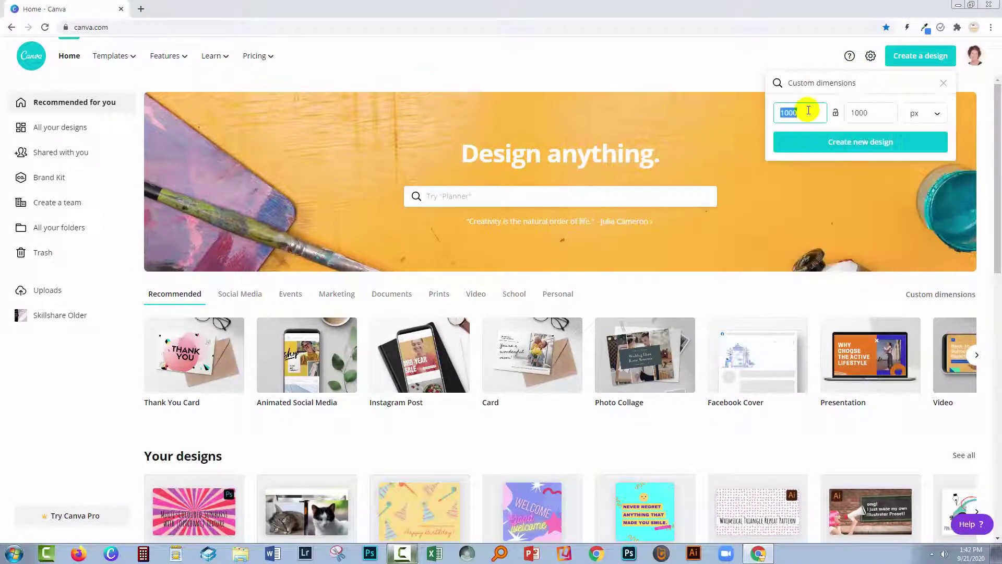
click(868, 146)
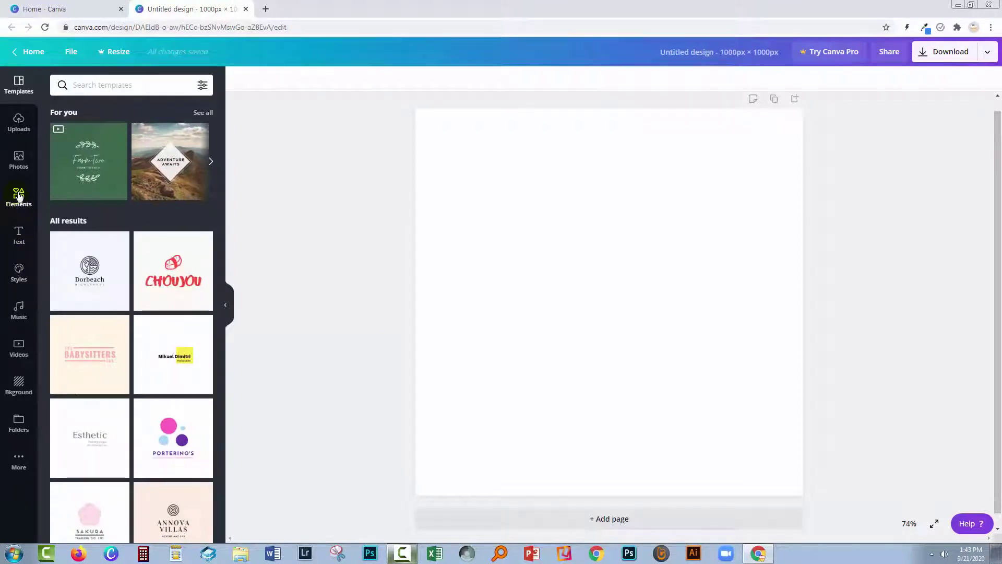
Search Elements for 'sticker + cake' and place the three-candle cake sticker on the page
click(18, 196)
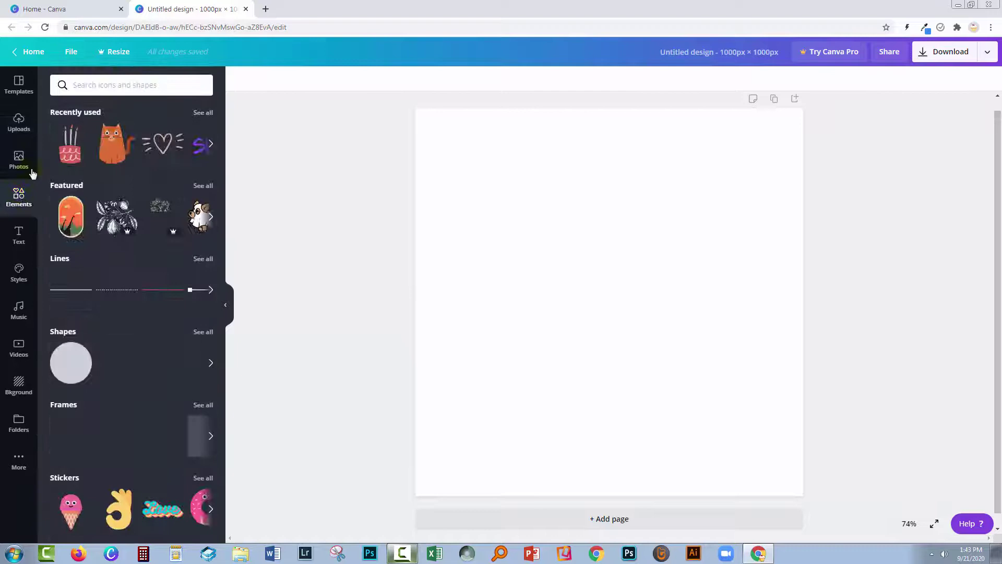
click(79, 86)
text(s)
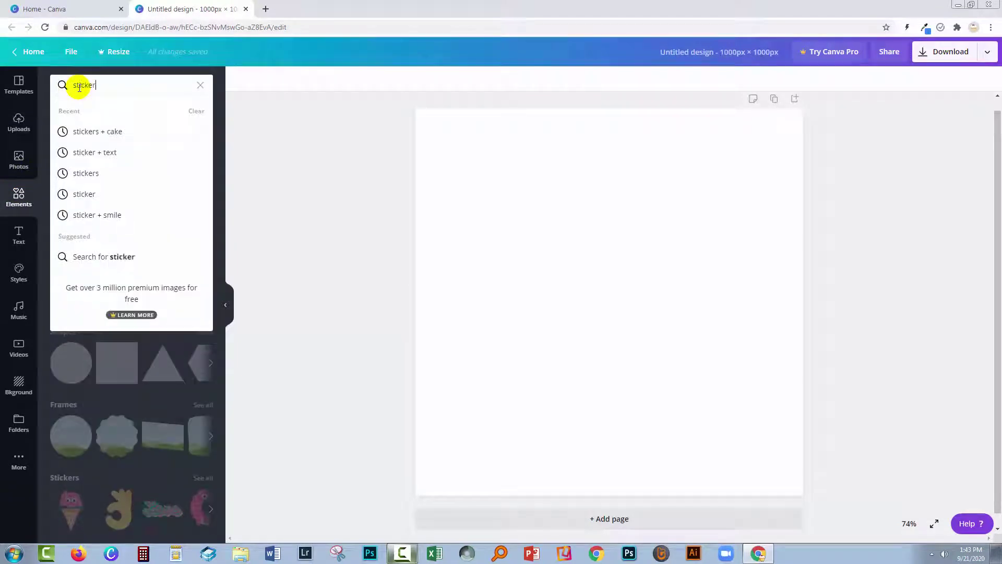
text(ticker)
click(86, 172)
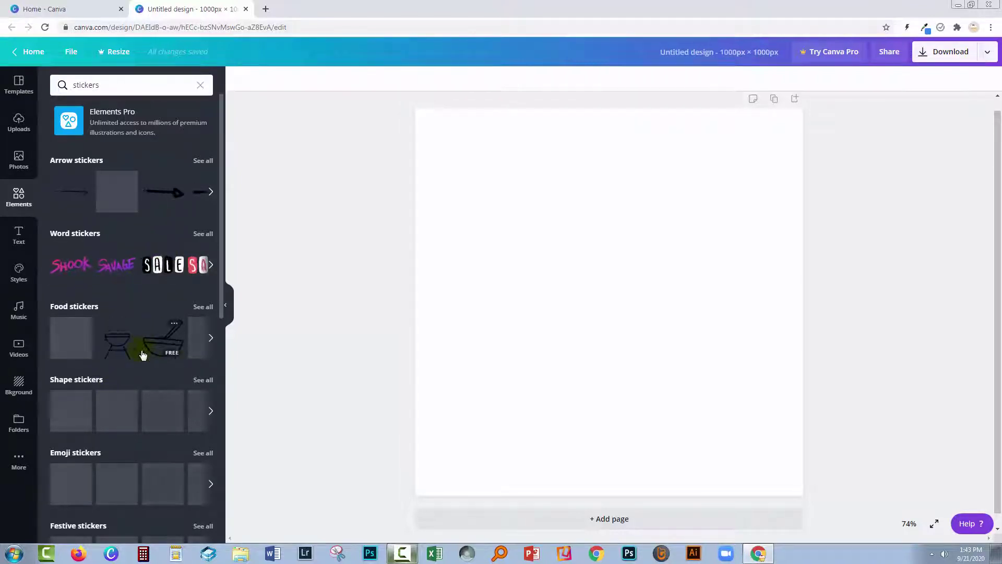
click(119, 85)
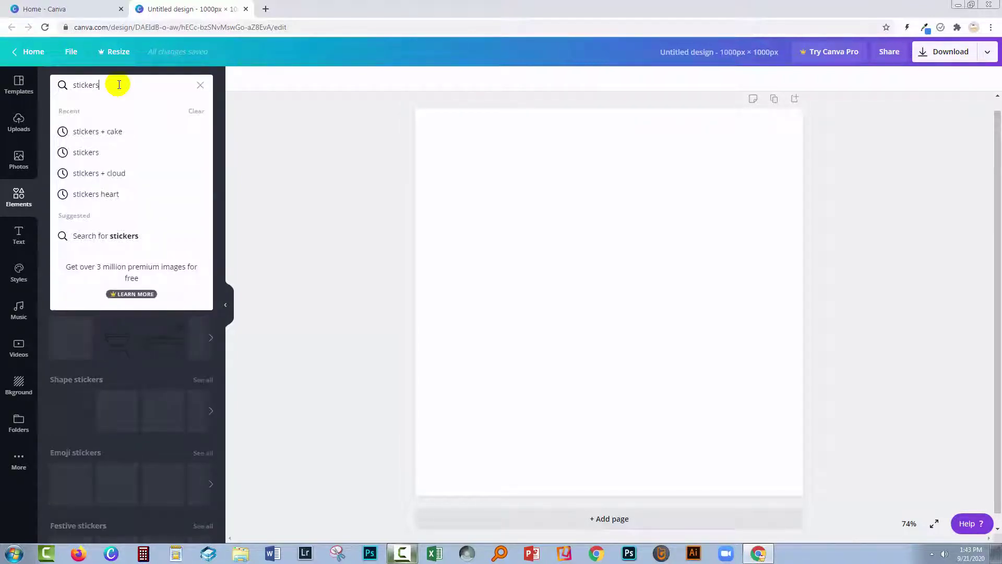
text(+ cake)
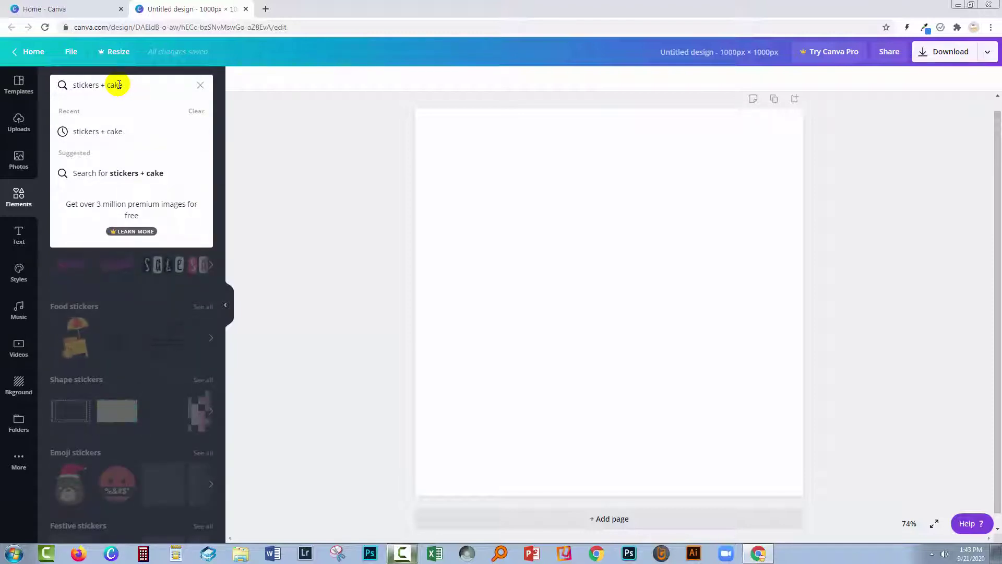
key(Return)
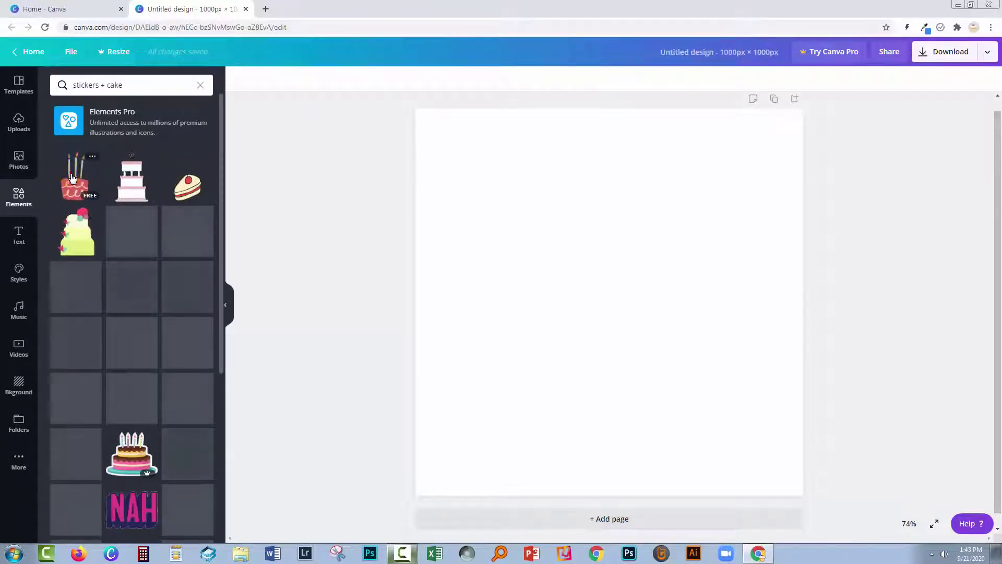
drag(69, 181, 525, 170)
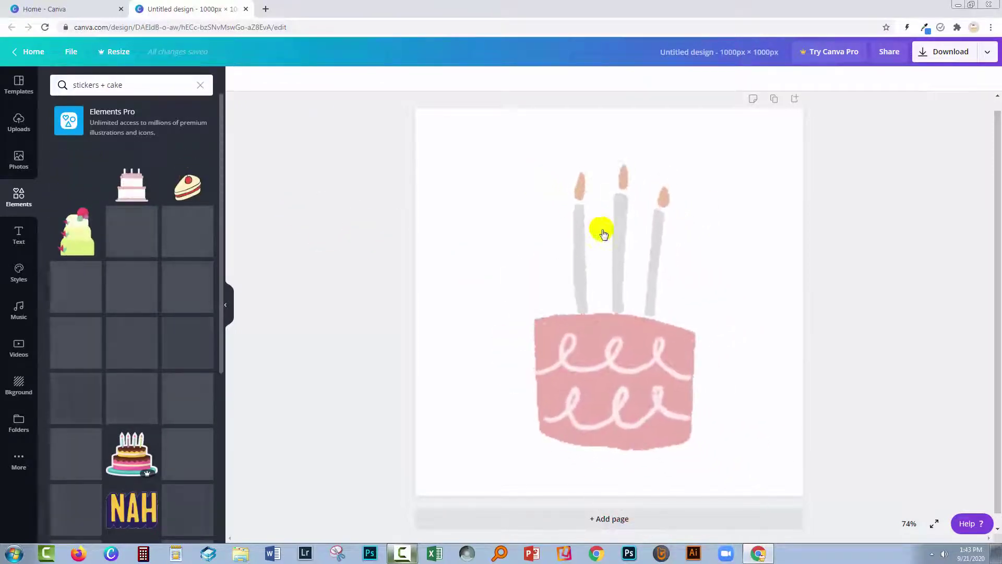
Shrink the cake sticker and move it into the lower middle of the page
click(745, 347)
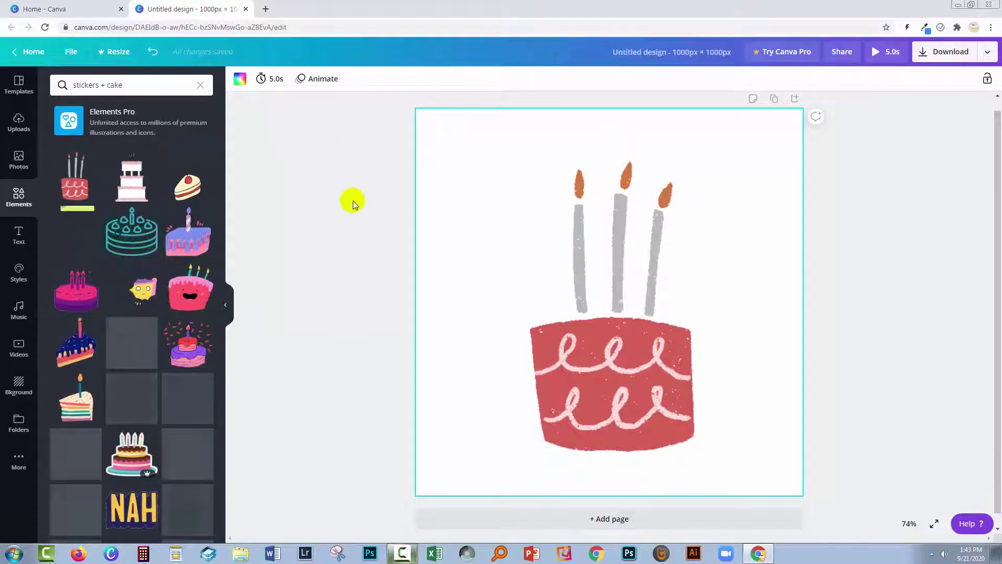
click(722, 363)
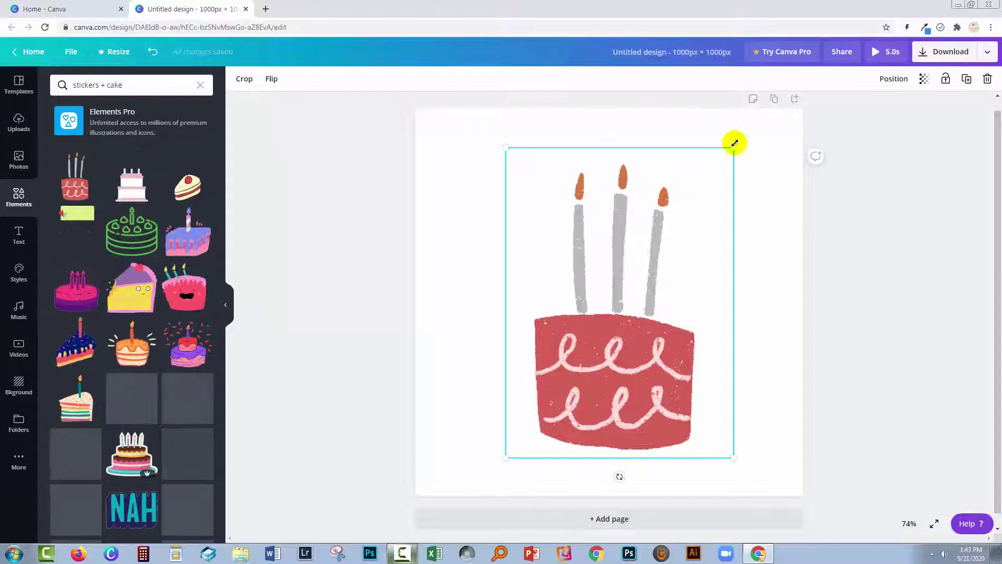
drag(735, 148, 659, 252)
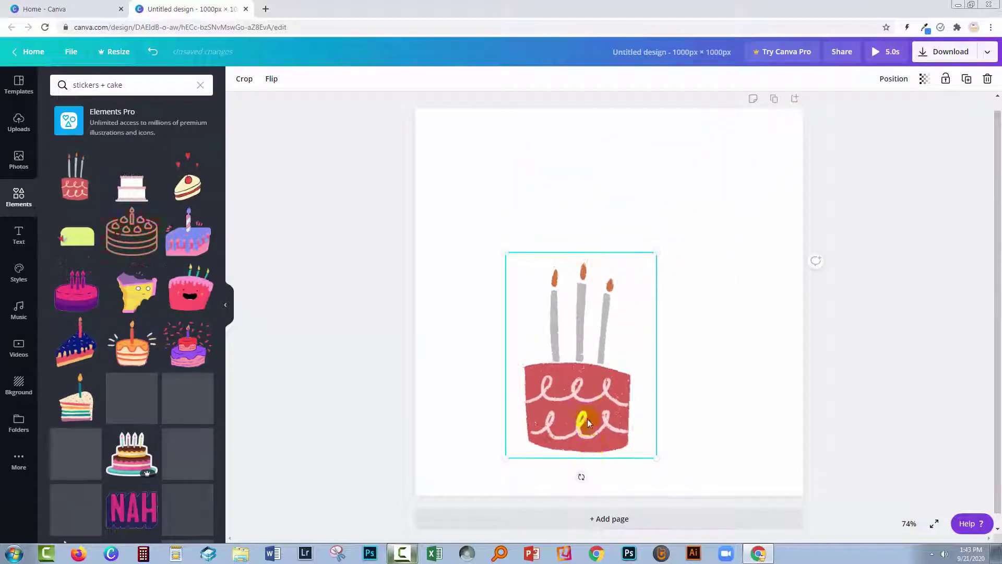
drag(584, 418, 623, 421)
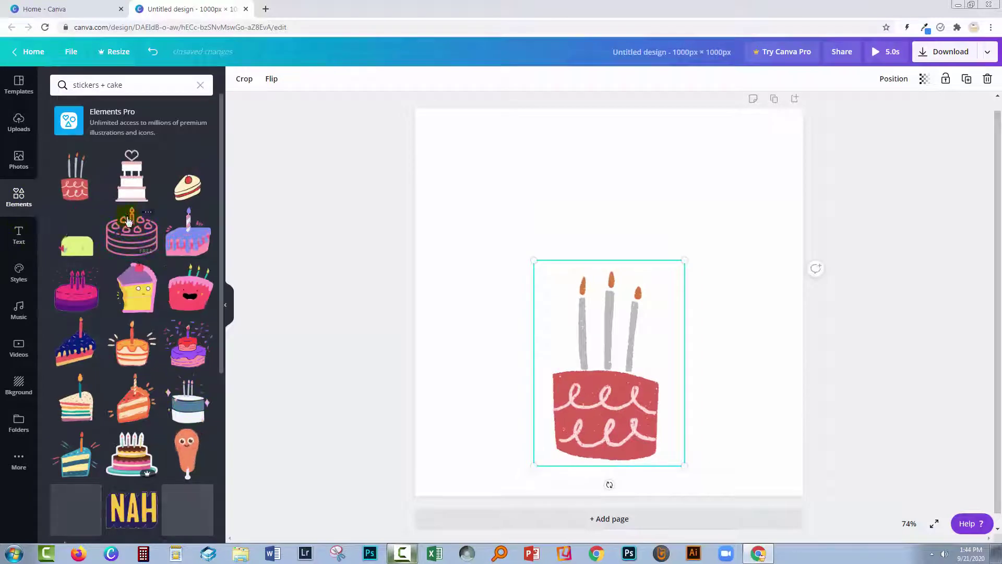
Add a heading reading 'happy' and move it near the top of the page
click(34, 237)
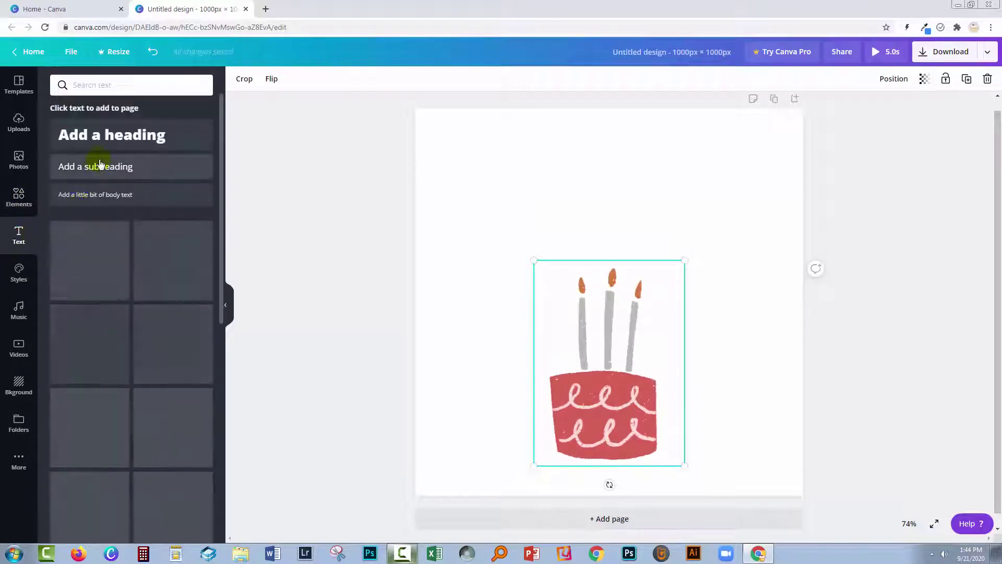
click(130, 135)
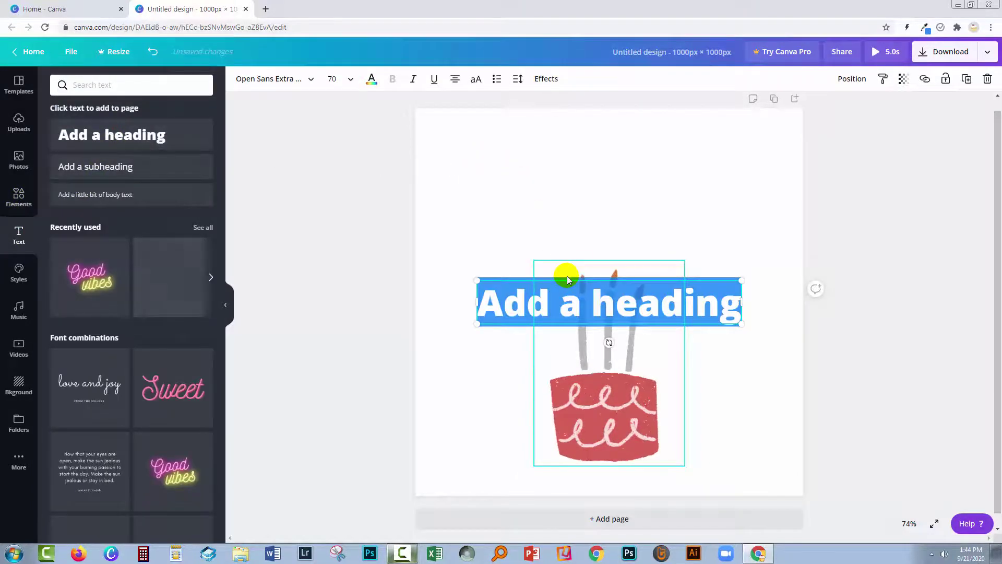
text(hpp)
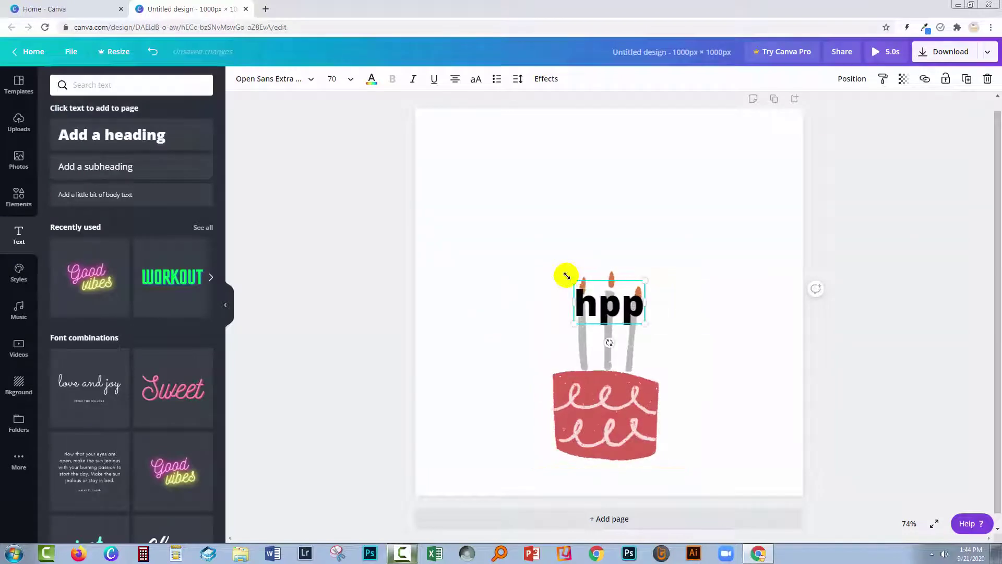
key(BackSpace)
key(BackSpace)
text(appy)
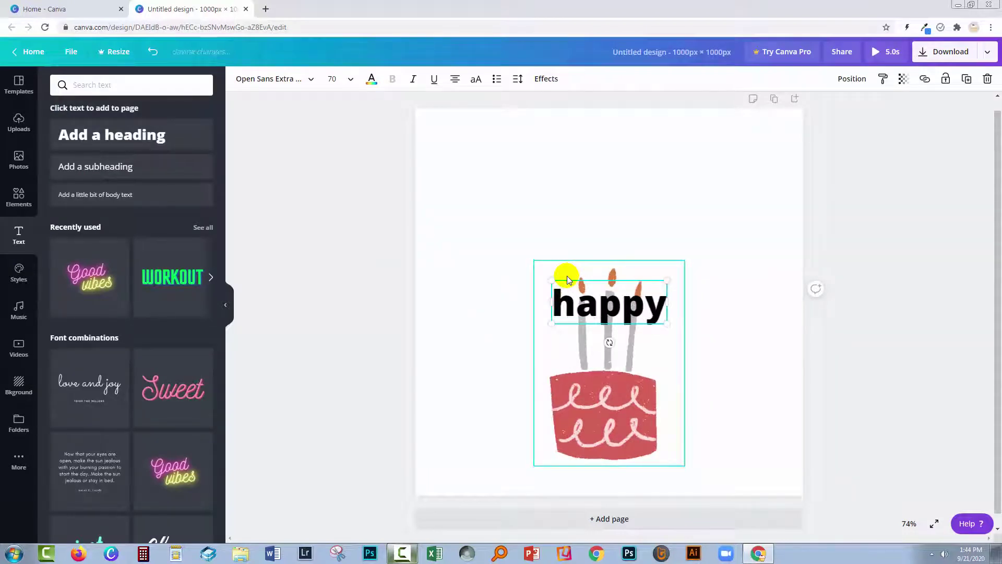
key(Escape)
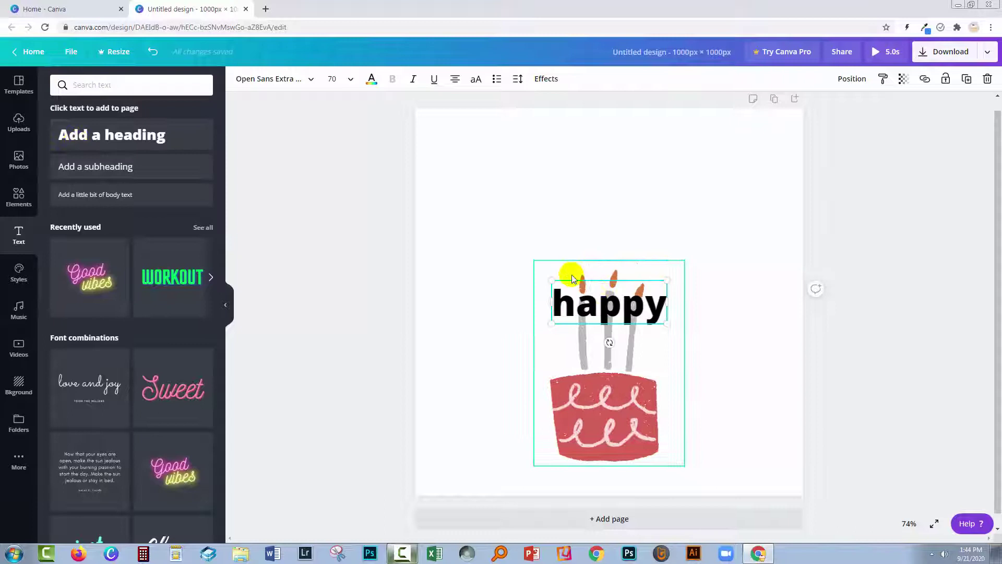
drag(571, 277, 571, 124)
Set the 'happy' text to the Jonathan font at size 196
click(292, 85)
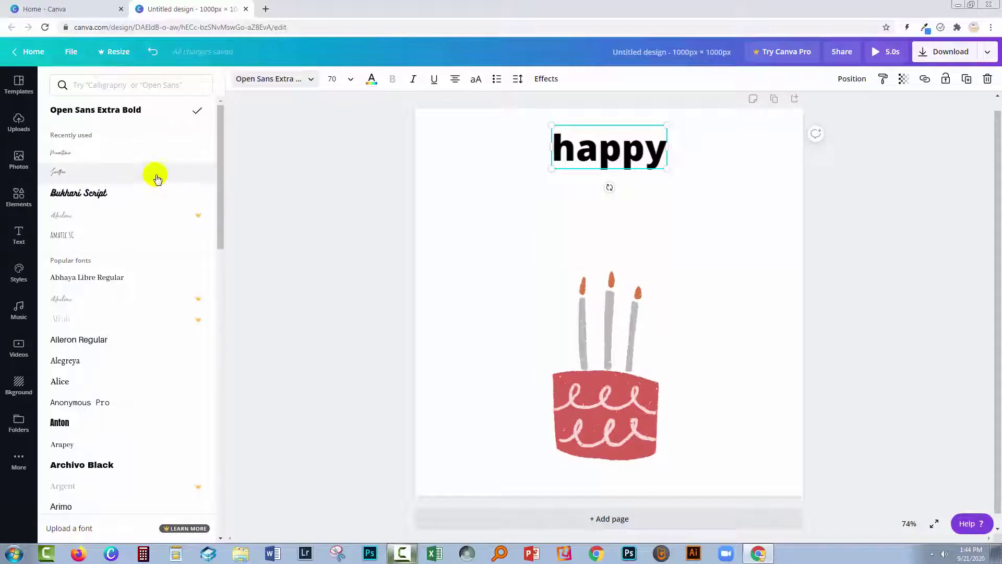
click(349, 81)
scroll(366, 302, down, 5)
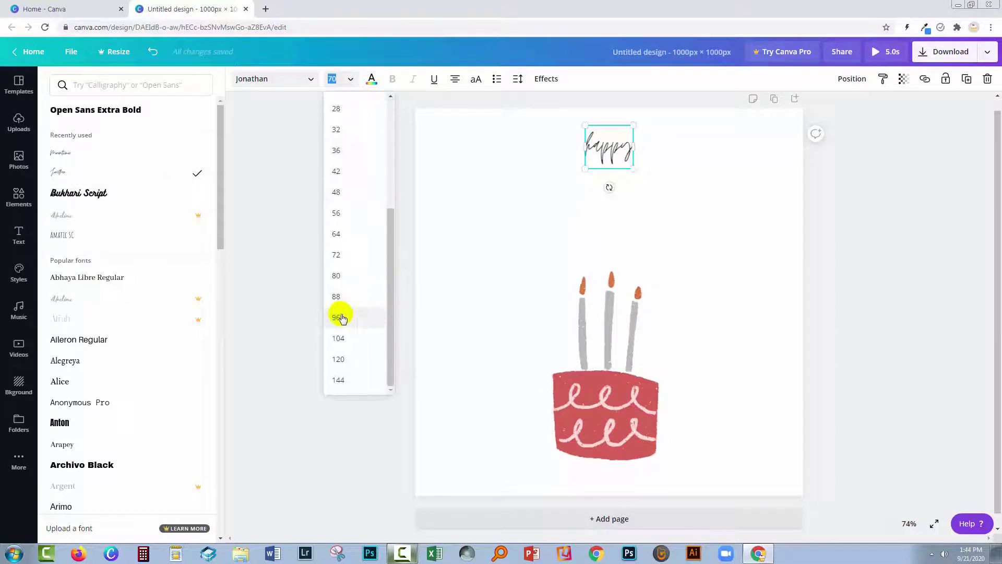
click(335, 303)
drag(579, 180, 542, 233)
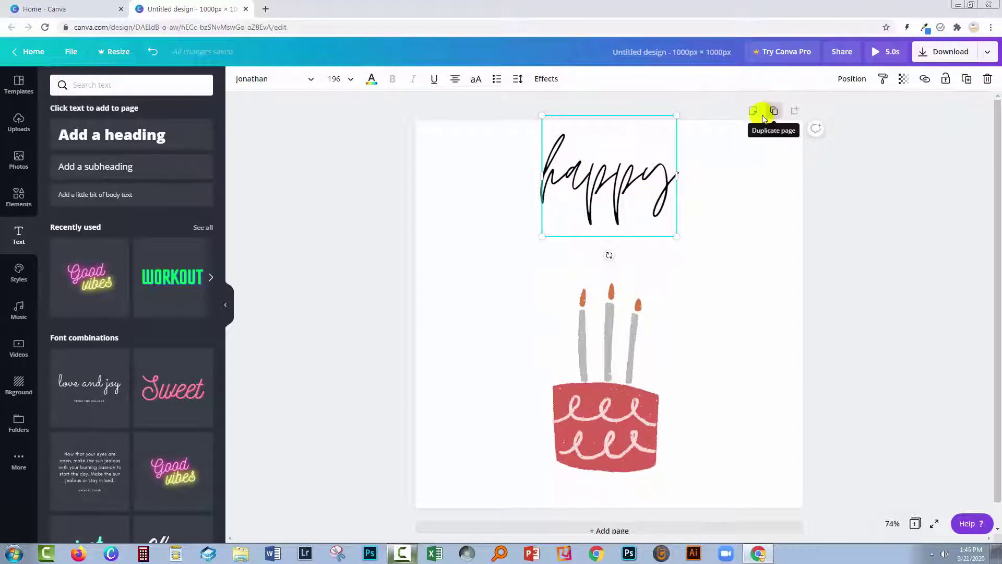
Duplicate 'happy' and retype the copy as 'birthday'
click(966, 79)
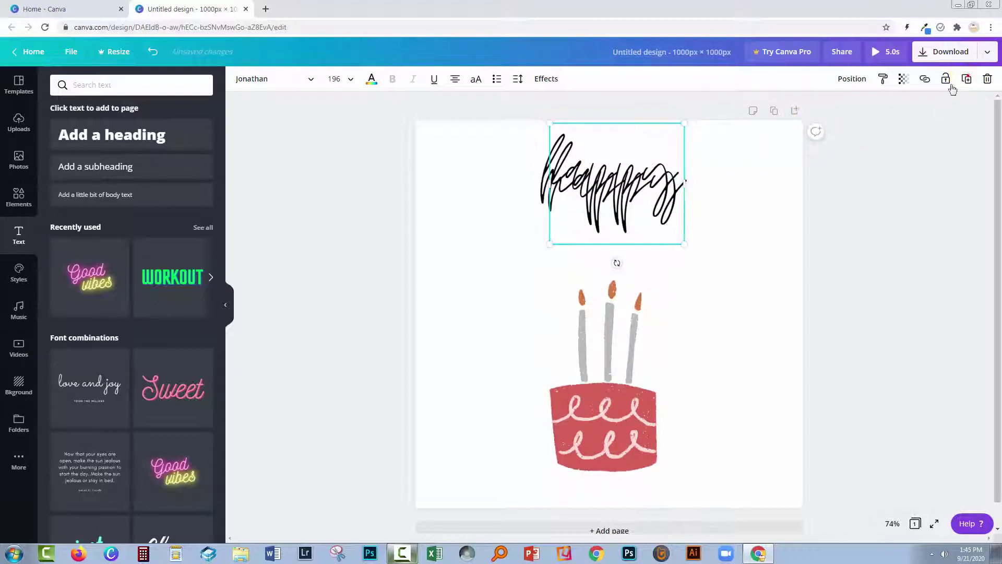
drag(599, 230, 628, 281)
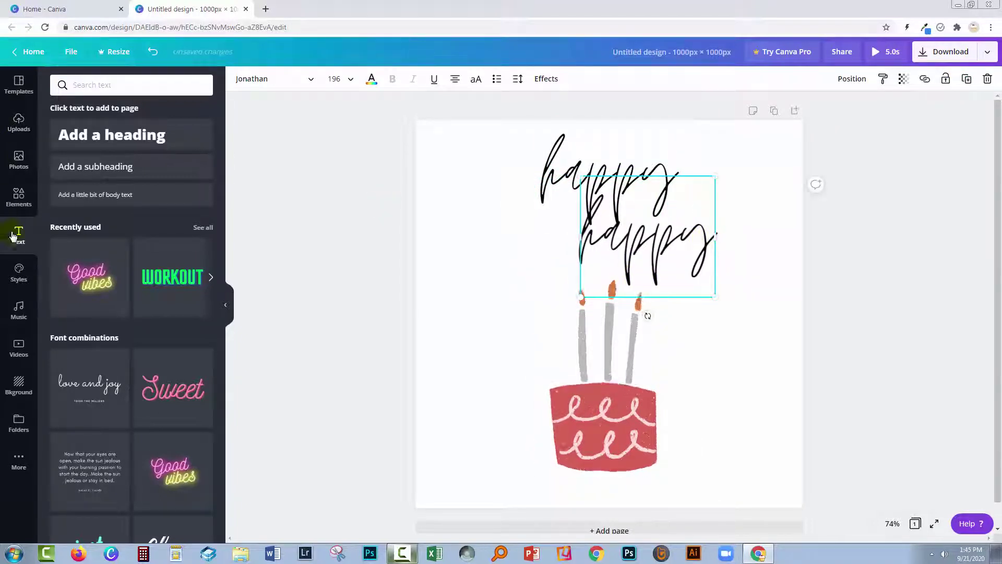
double_click(713, 237)
text(birthday)
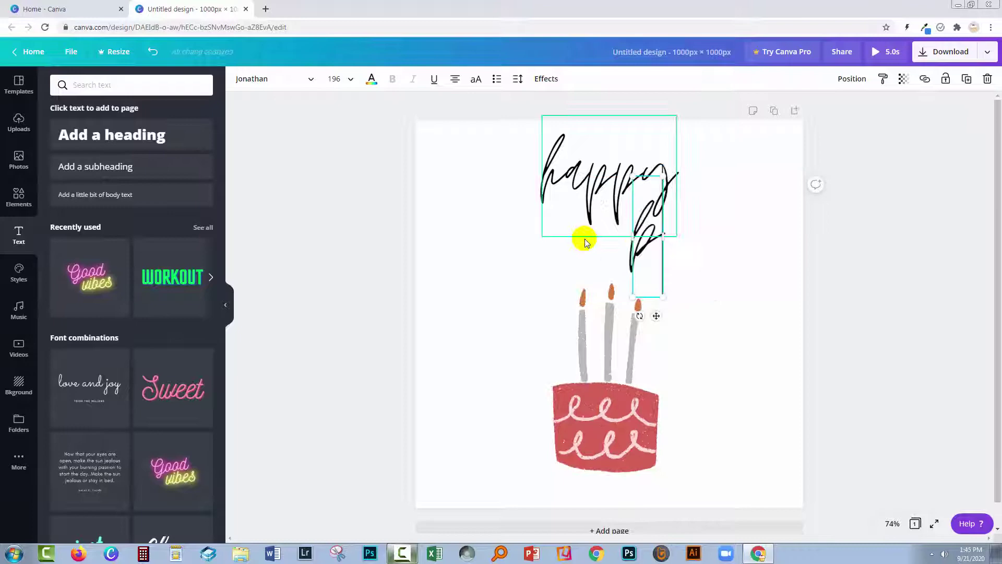
Arrange 'happy' and 'birthday' staggered above the cake, then select both words
click(563, 127)
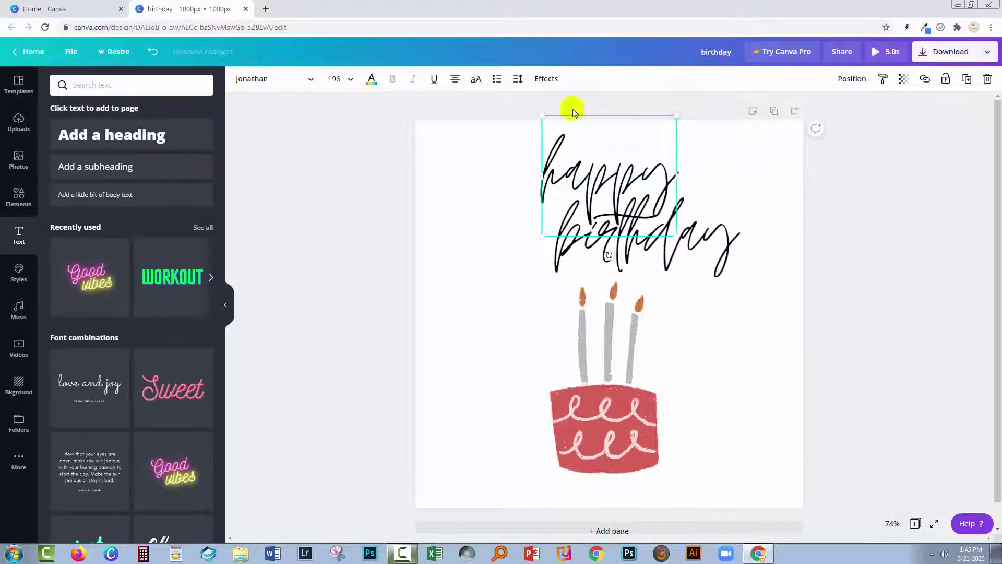
drag(572, 120, 498, 134)
click(613, 405)
drag(613, 404, 619, 420)
click(653, 262)
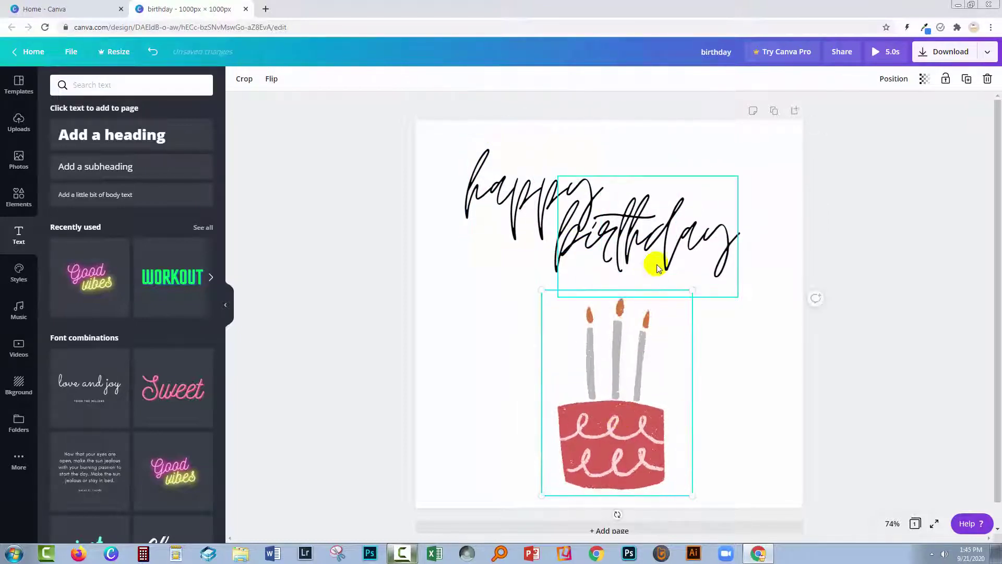
mouse_move(624, 225)
mouse_down()
mouse_move(599, 241)
mouse_move(621, 242)
mouse_up()
shift+click(519, 201)
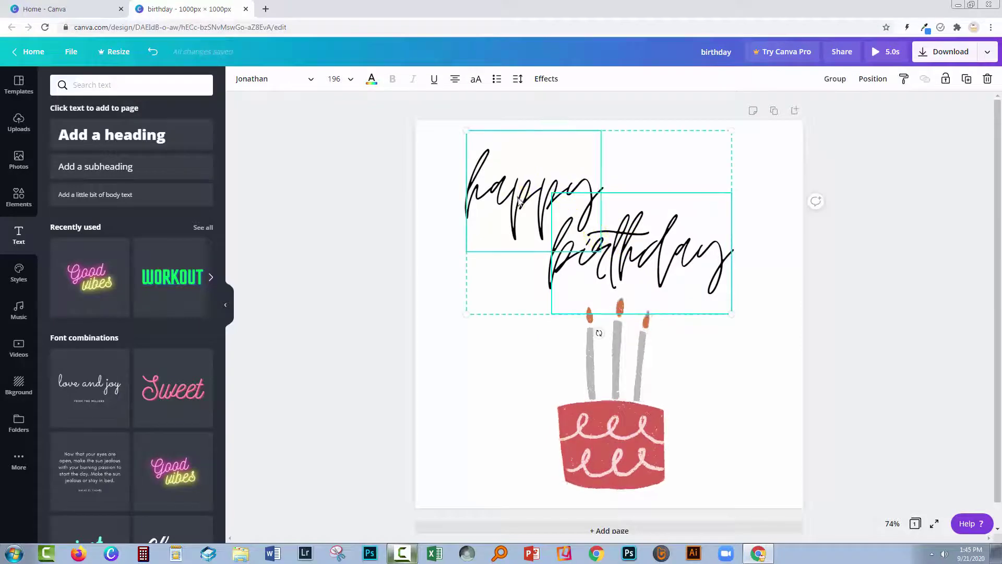
Recolour both words with a custom rose-red (#C83A47), then deselect the text
click(371, 80)
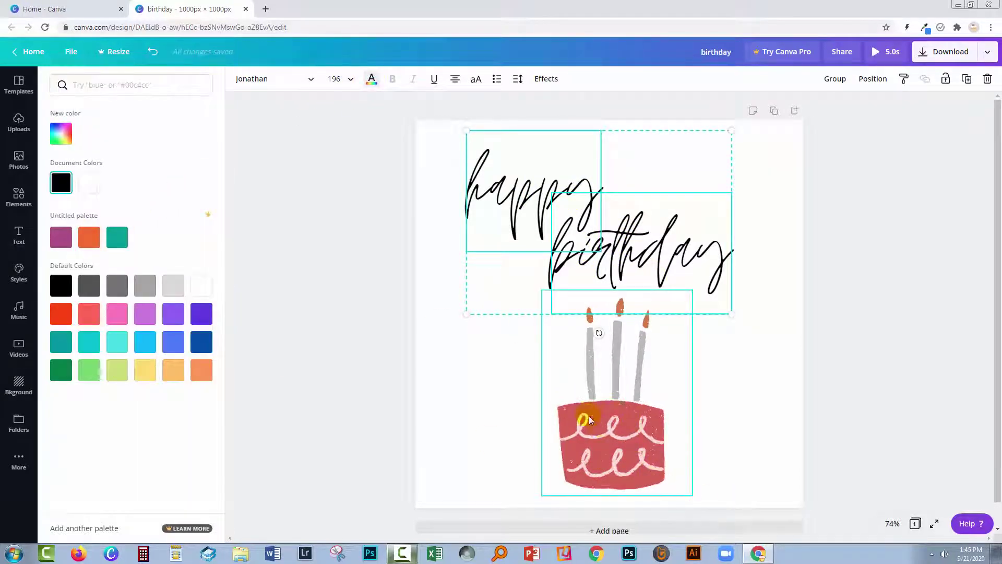
click(83, 236)
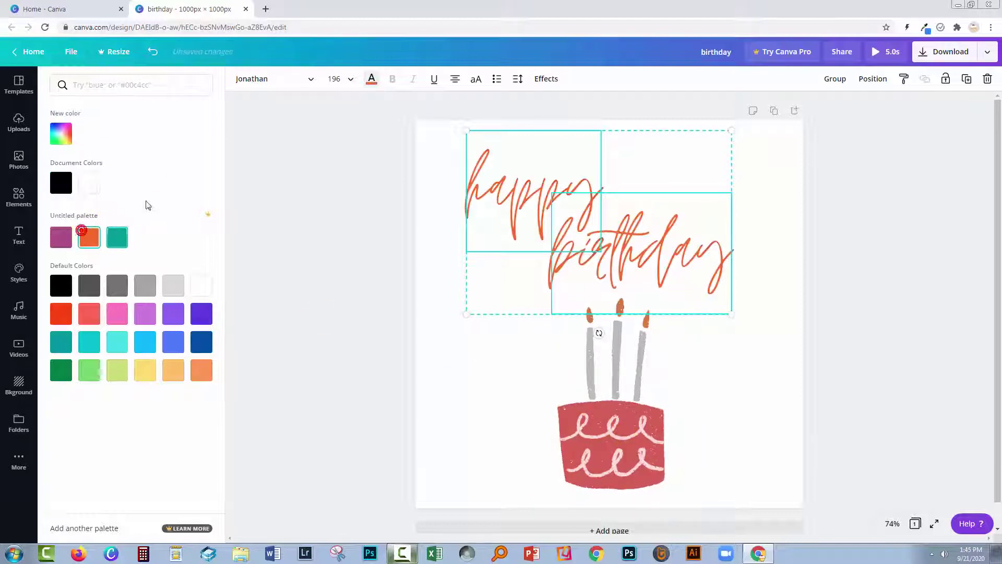
click(64, 135)
drag(174, 164, 178, 161)
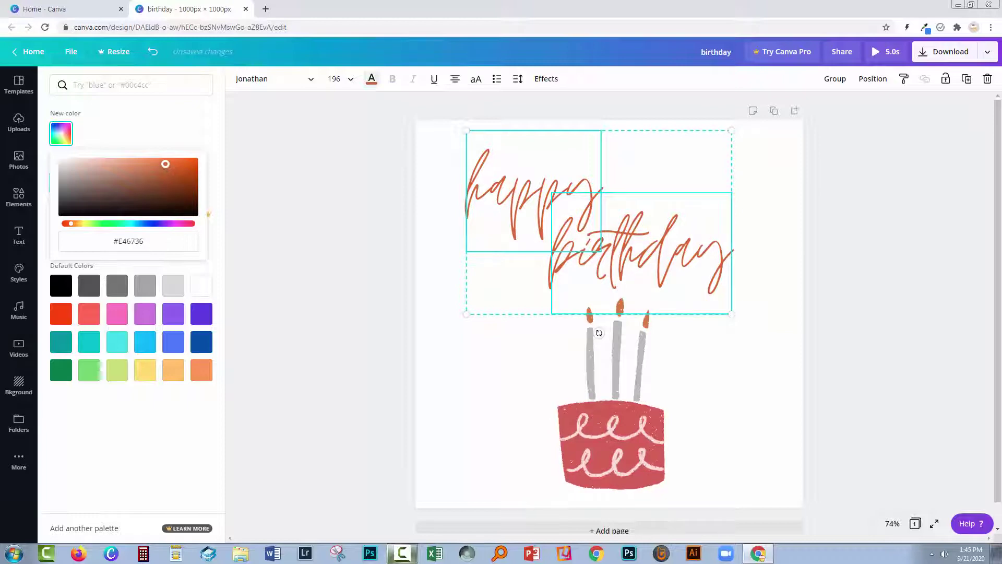
drag(68, 224, 184, 228)
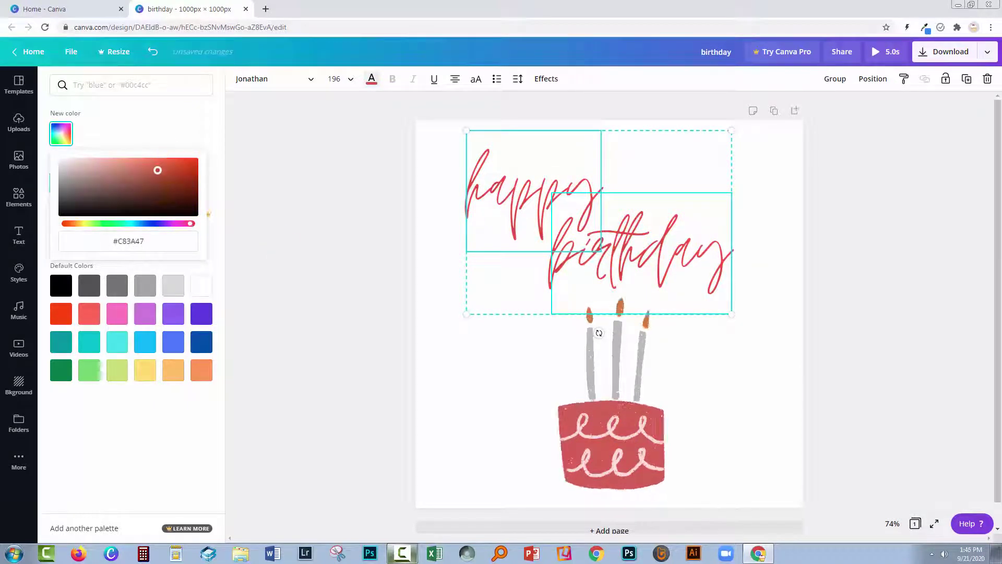
click(358, 264)
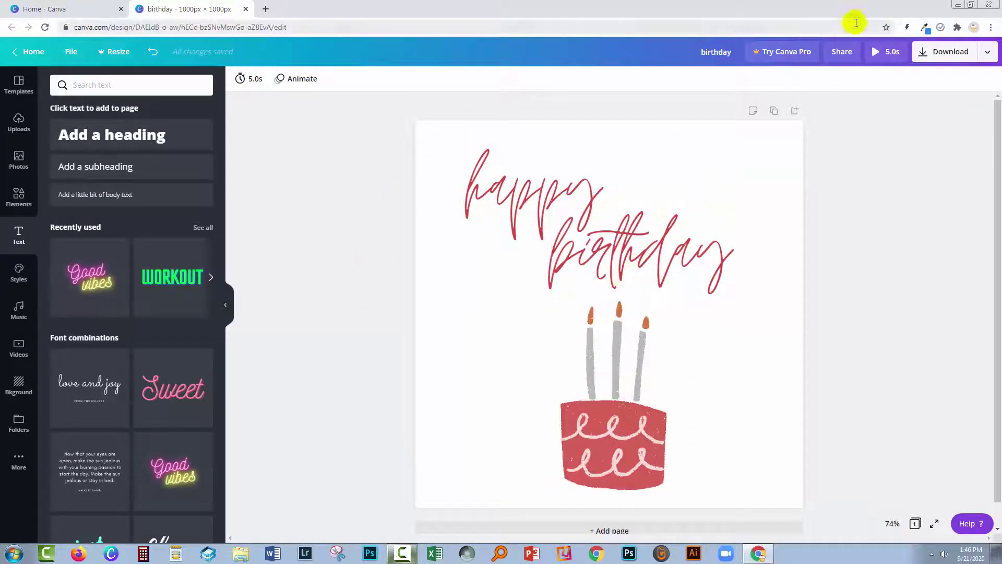
Preview the card, then duplicate the page twice to make three pages
click(877, 54)
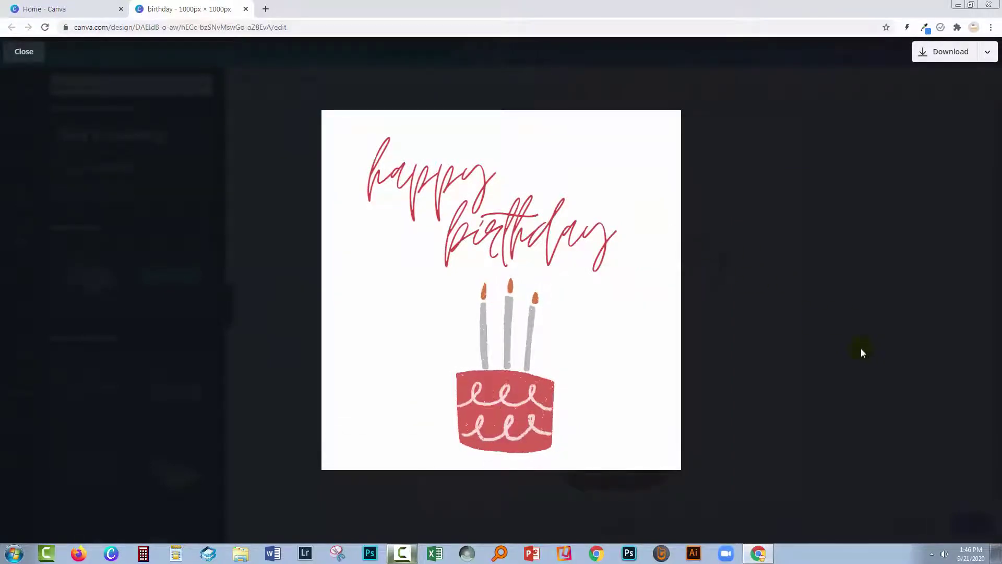
click(24, 52)
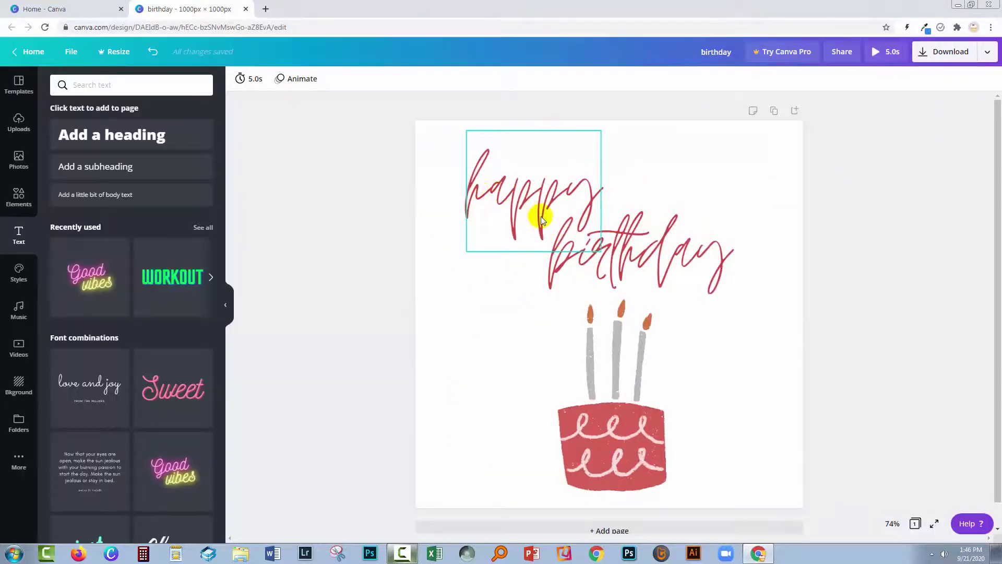
click(774, 111)
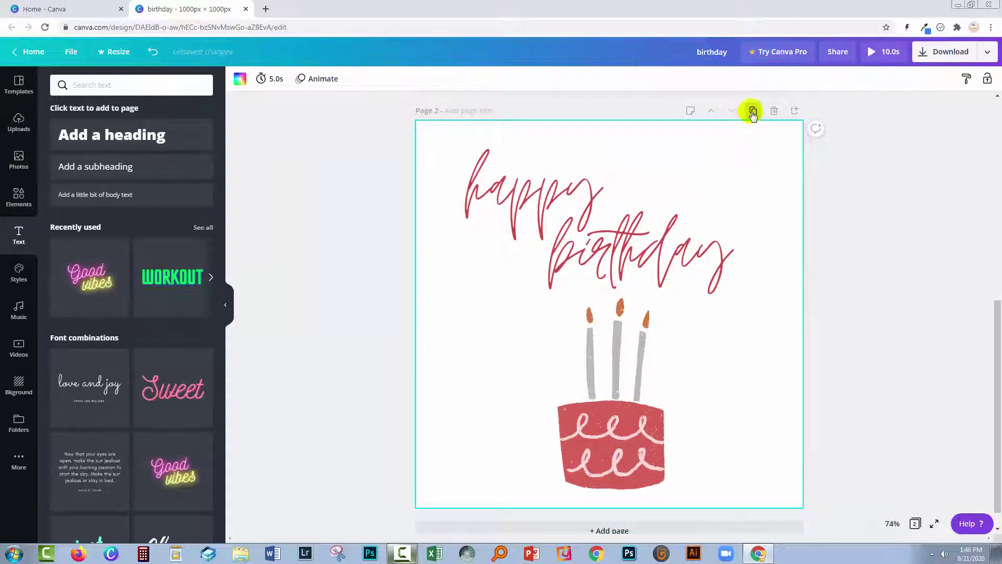
click(753, 111)
Delete both words from page 1 and 'birthday' from page 2, then preview the sequence
scroll(600, 209, up, 3)
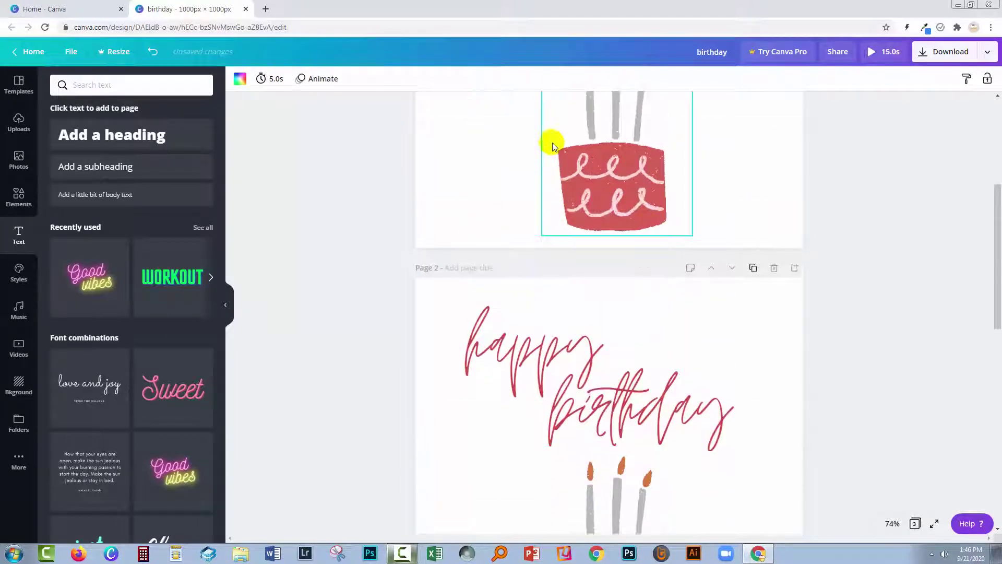
scroll(553, 143, up, 5)
click(524, 191)
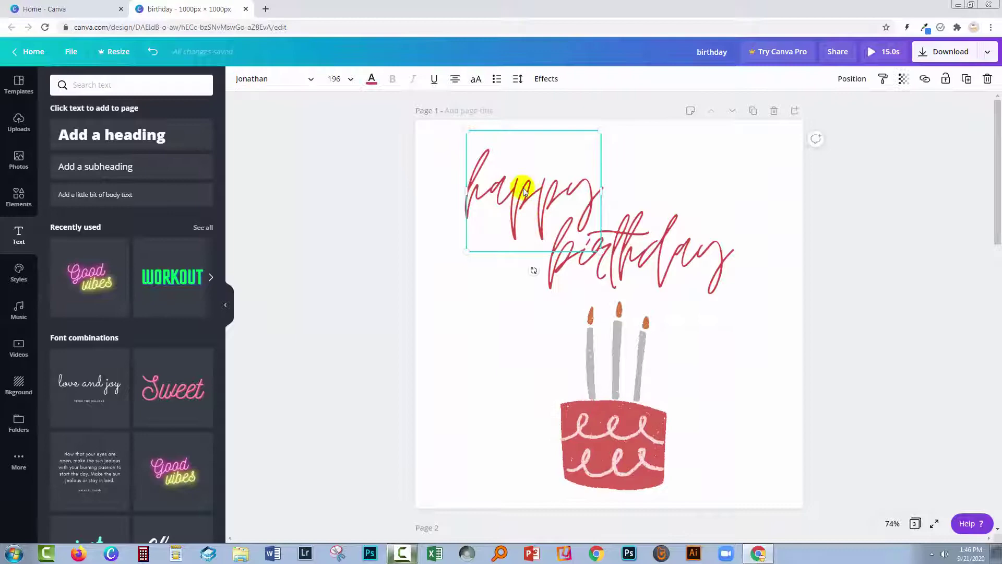
key(Delete)
click(601, 229)
key(Delete)
scroll(675, 267, down, 4)
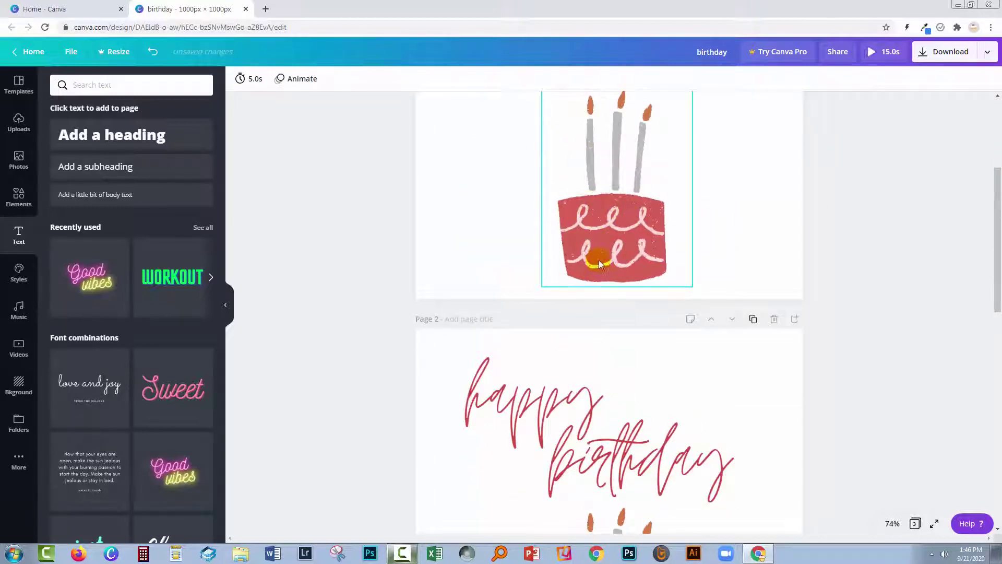
scroll(574, 303, down, 3)
click(681, 326)
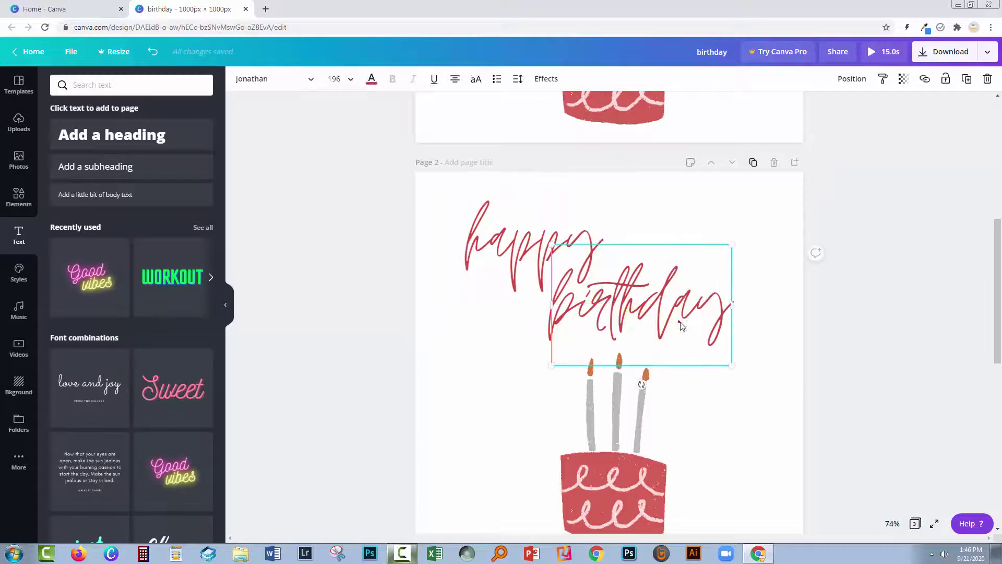
key(Delete)
scroll(699, 313, down, 5)
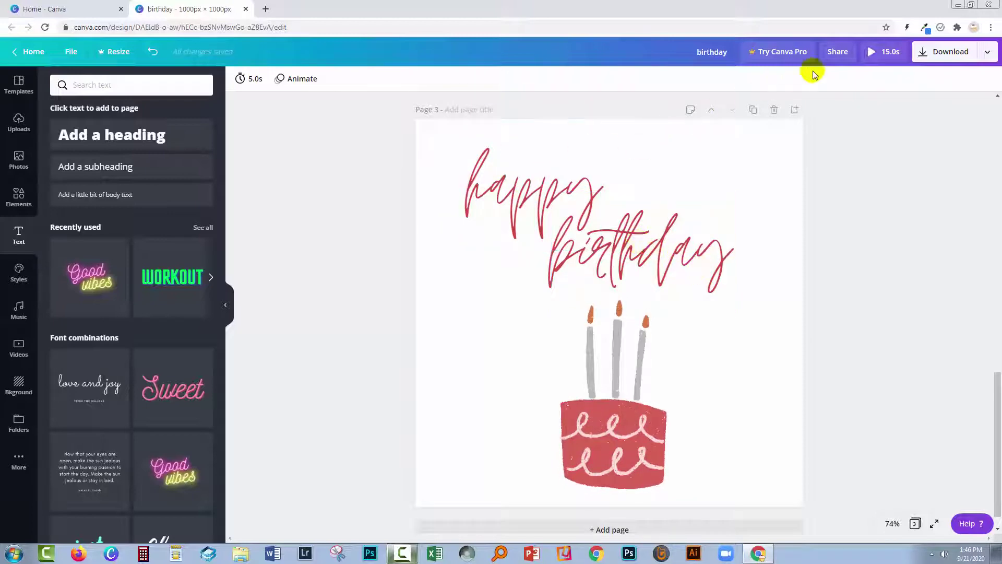
click(870, 53)
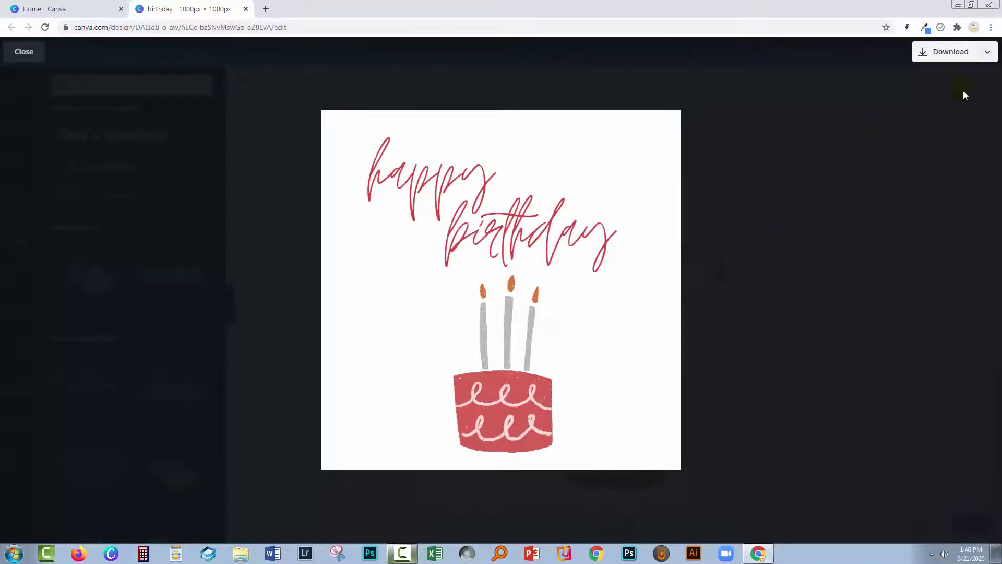
Set pages 1, 2 and 3 each to a 0.3 s duration
click(24, 51)
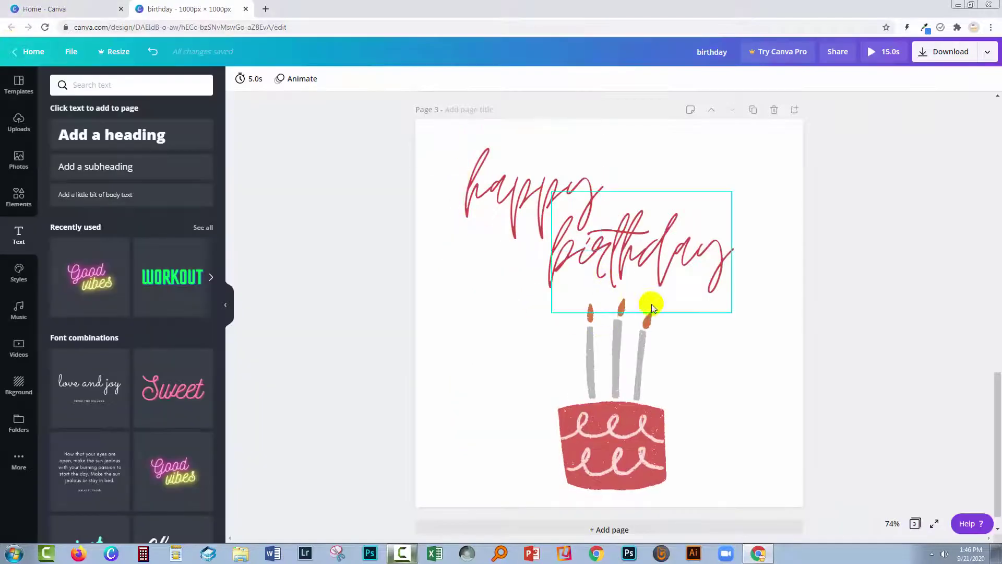
scroll(239, 249, up, 15)
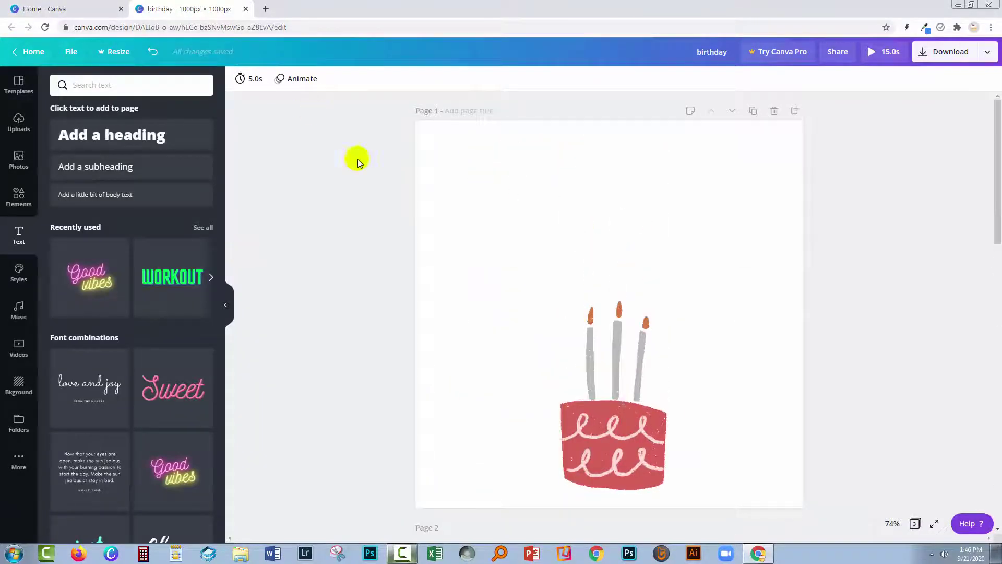
click(496, 179)
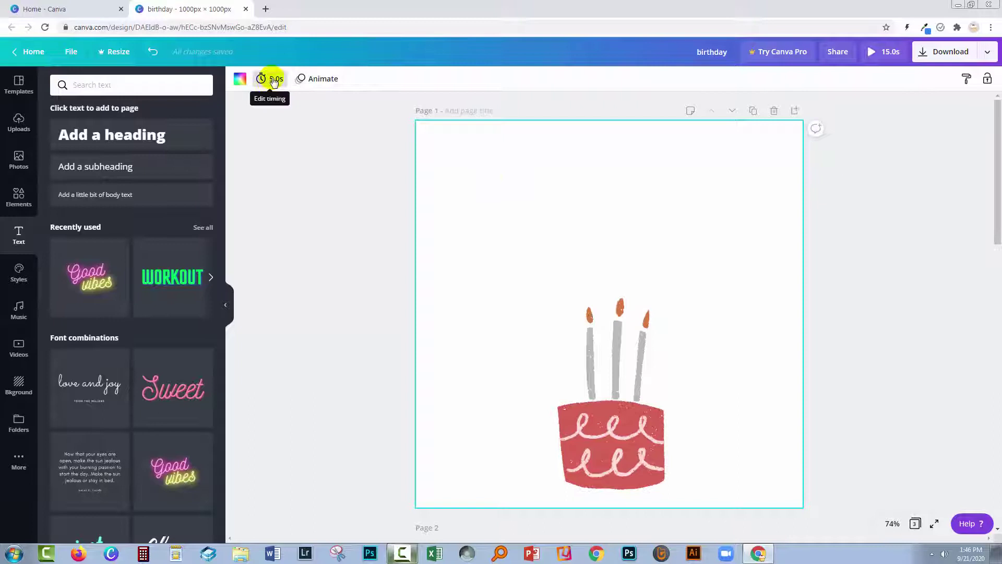
click(272, 79)
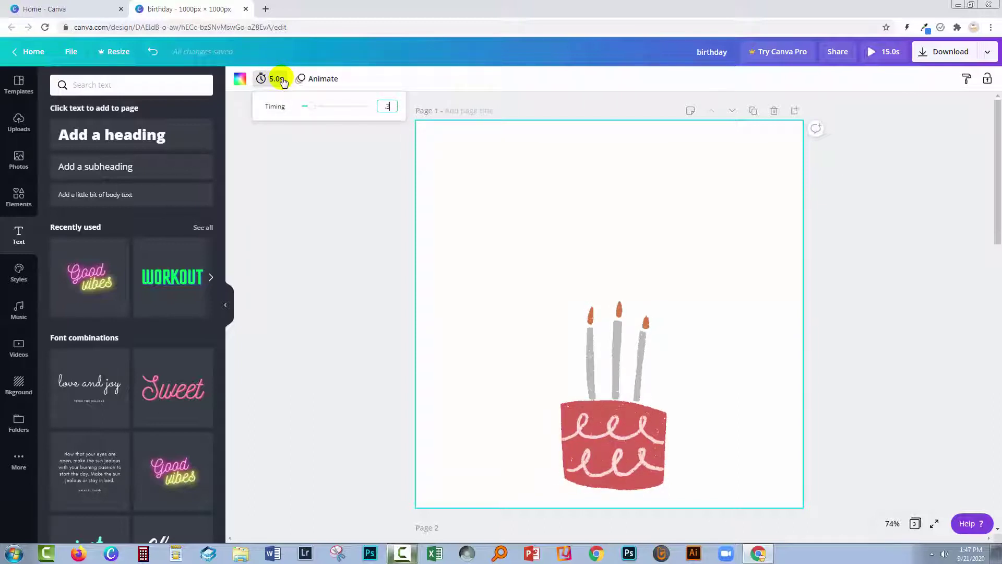
click(280, 185)
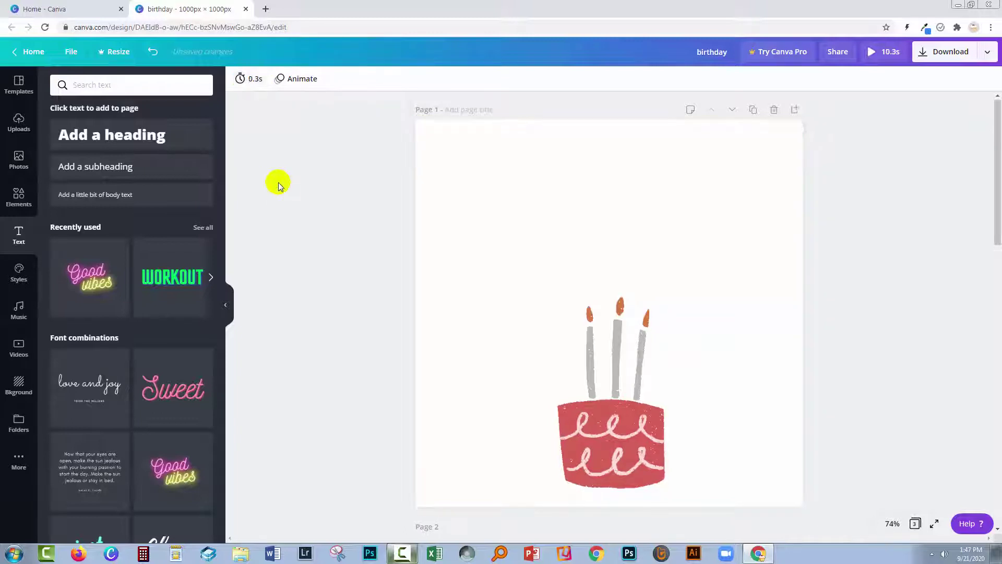
scroll(281, 190, down, 2)
scroll(292, 206, down, 5)
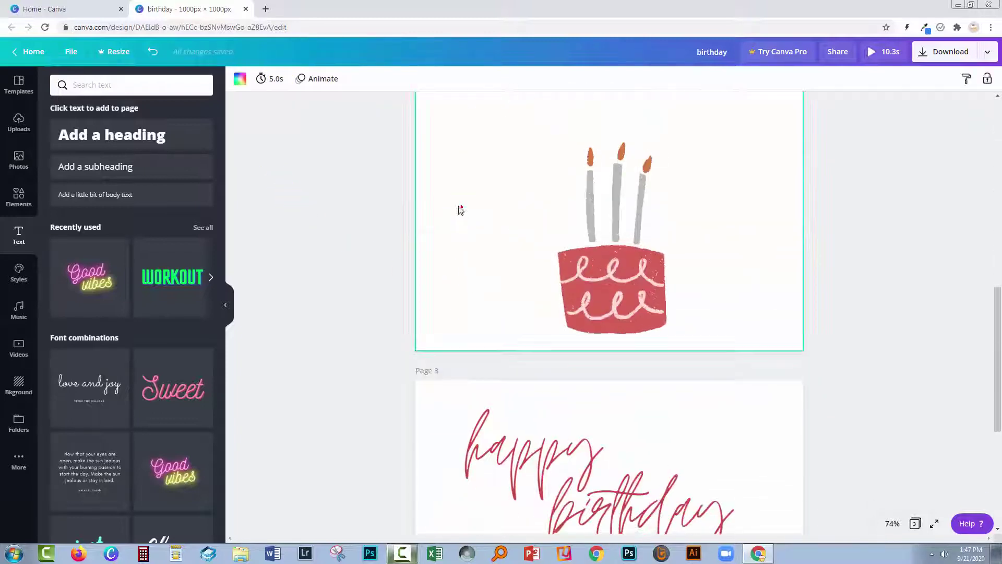
click(277, 79)
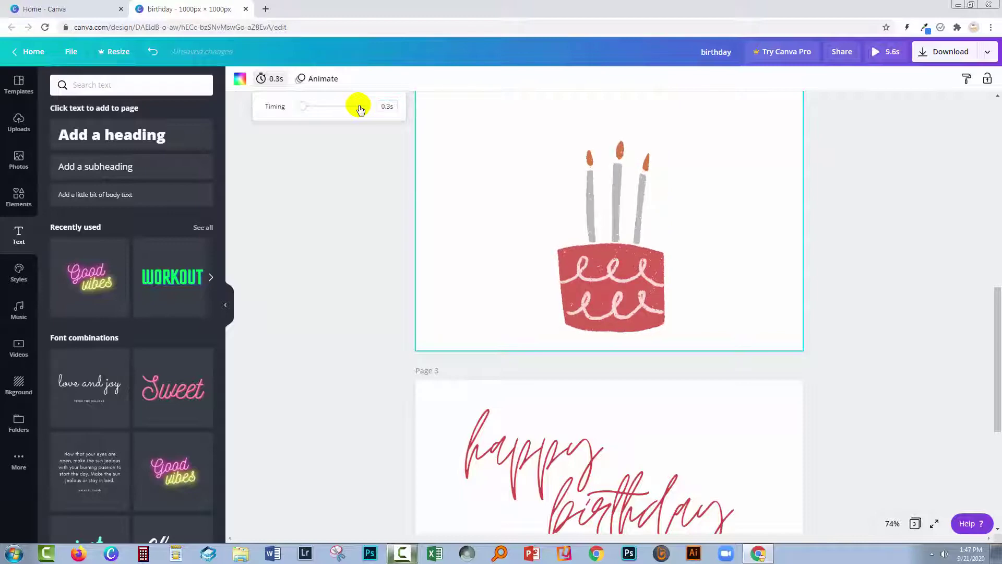
scroll(438, 315, down, 1)
click(433, 354)
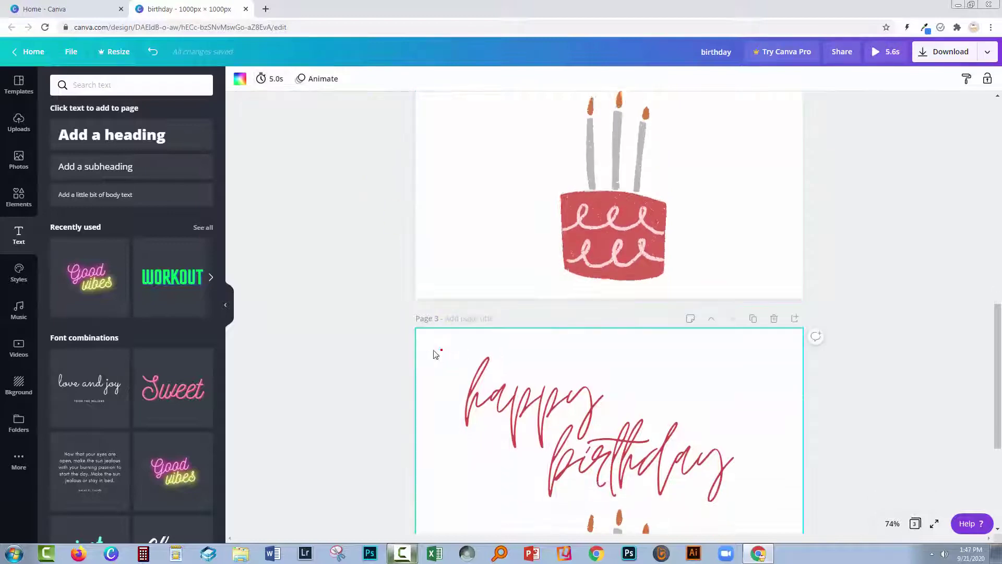
click(272, 81)
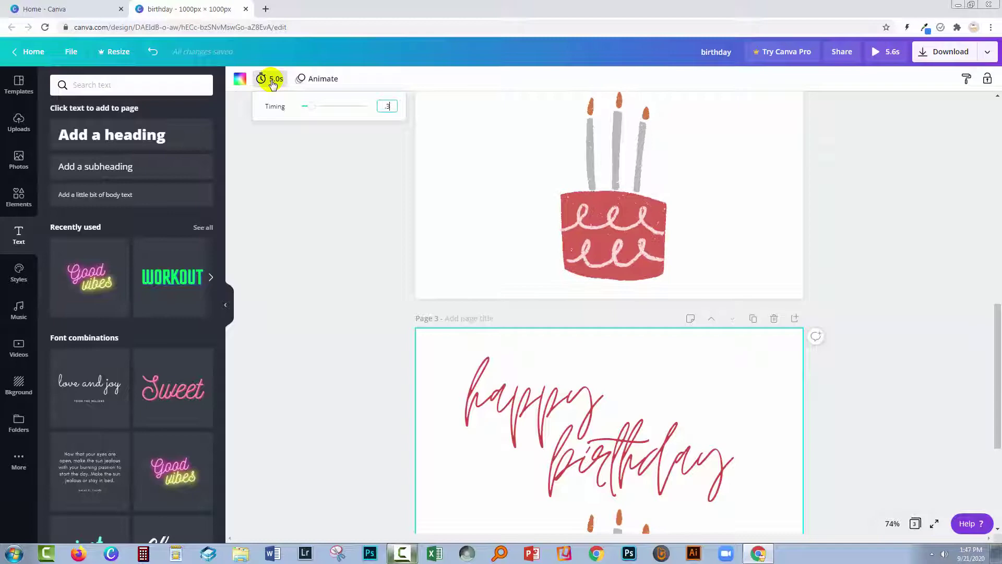
click(334, 251)
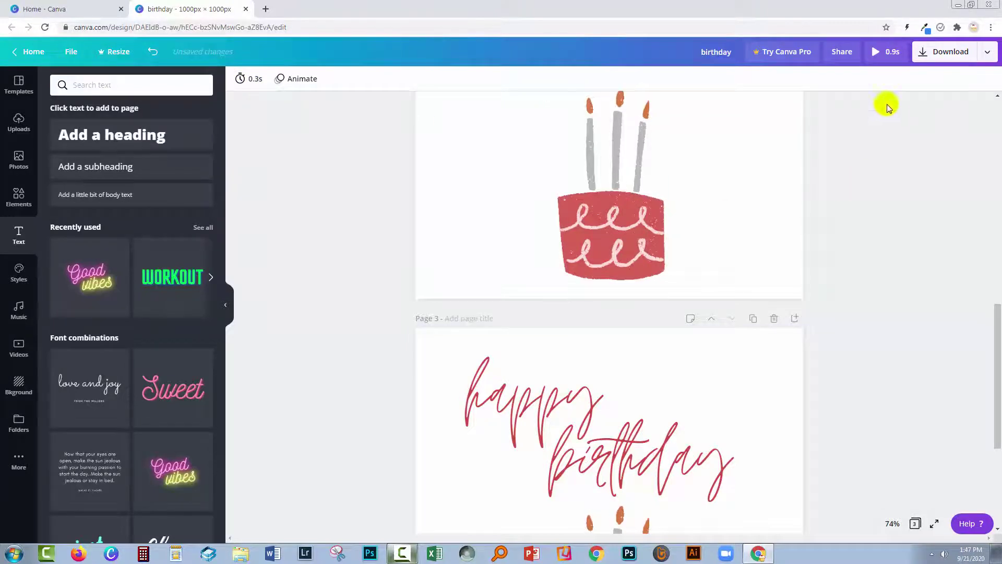
click(875, 52)
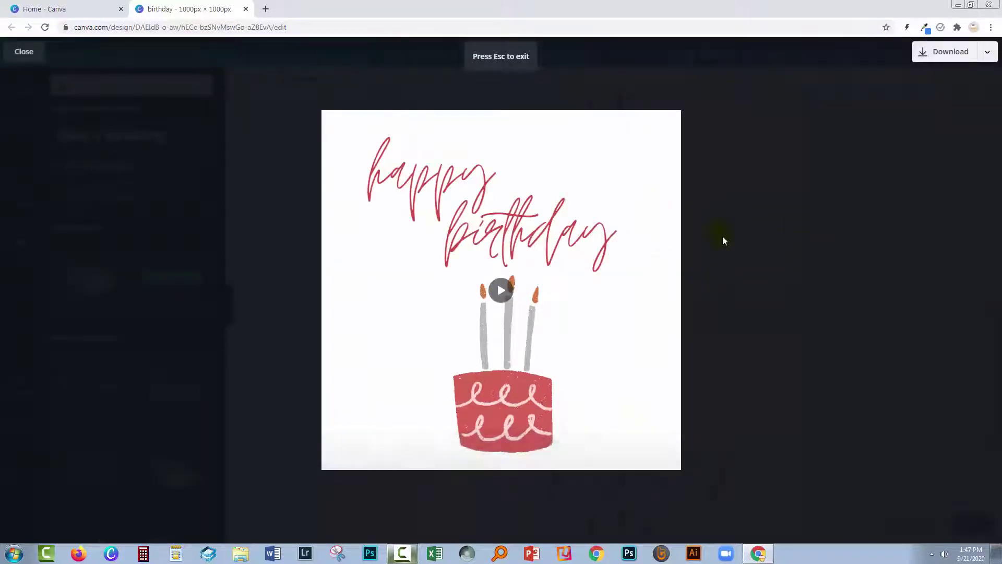
click(24, 52)
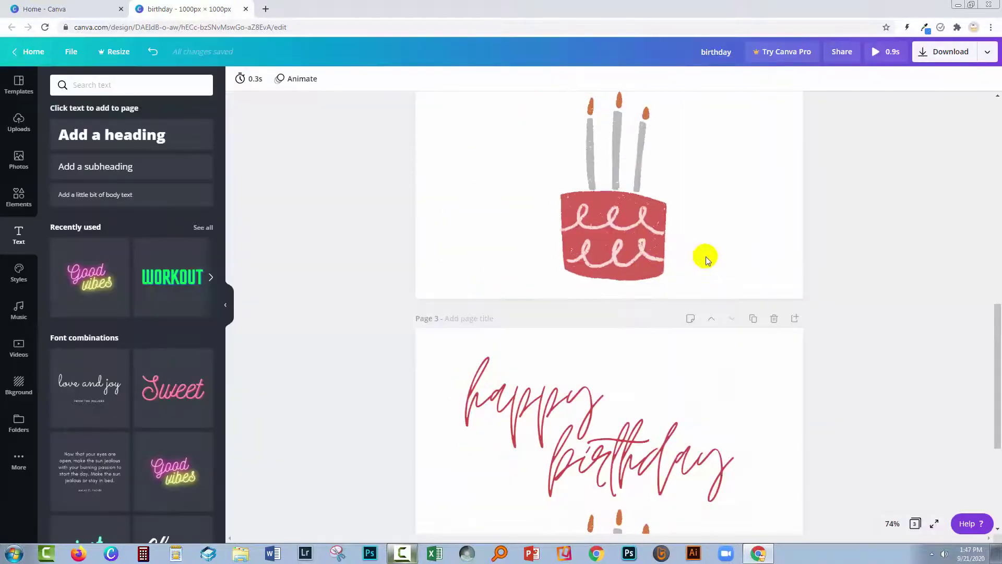
scroll(706, 256, down, 4)
scroll(706, 256, up, 2)
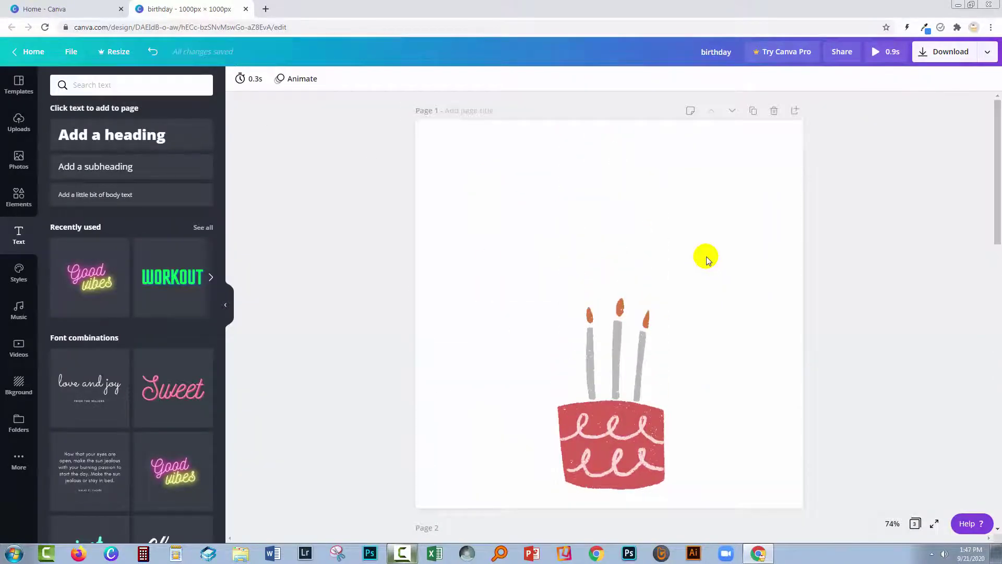
scroll(712, 259, up, 3)
scroll(712, 258, down, 8)
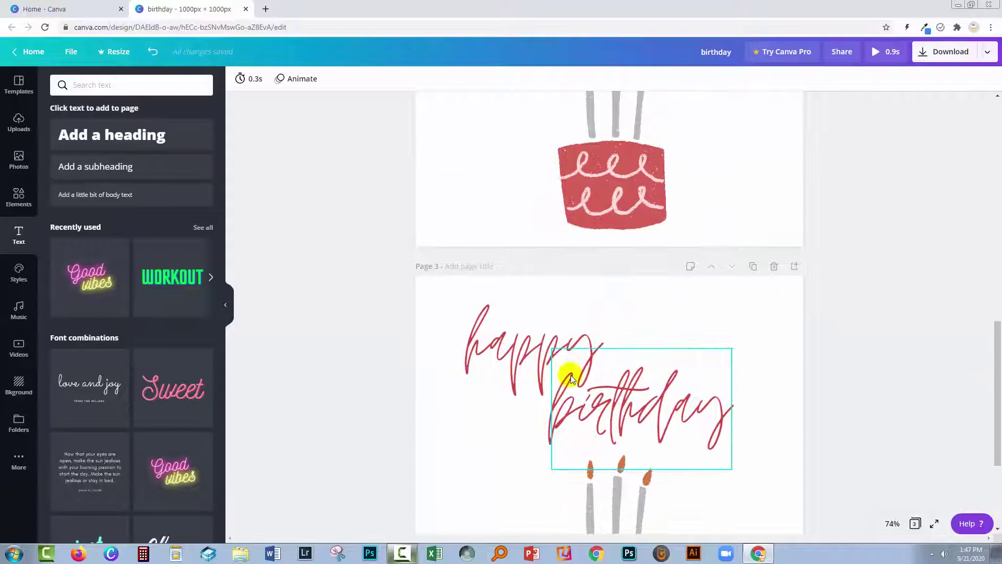
scroll(778, 330, down, 2)
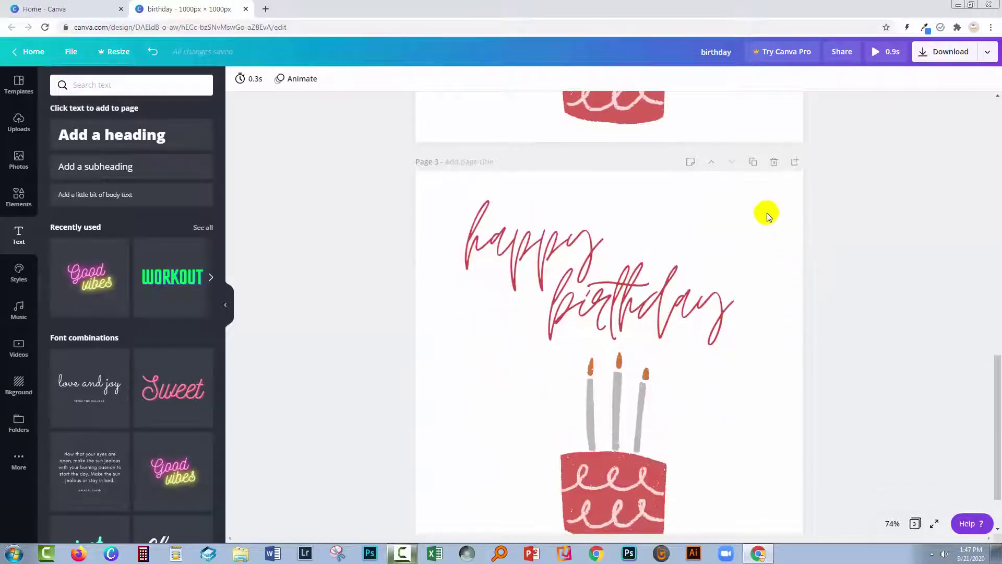
Duplicate the full happy birthday page twice to create pages 4 and 5
click(753, 162)
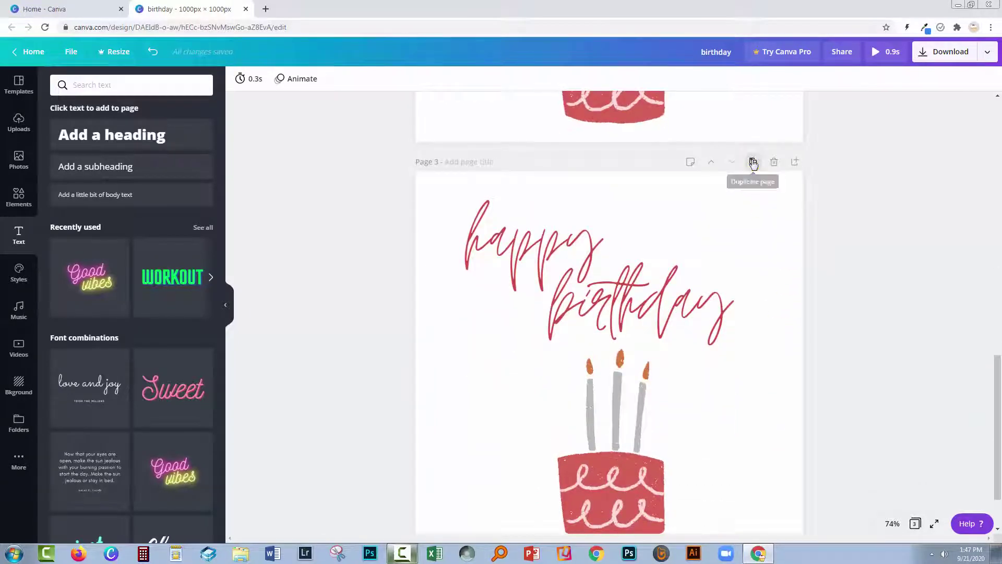
click(753, 163)
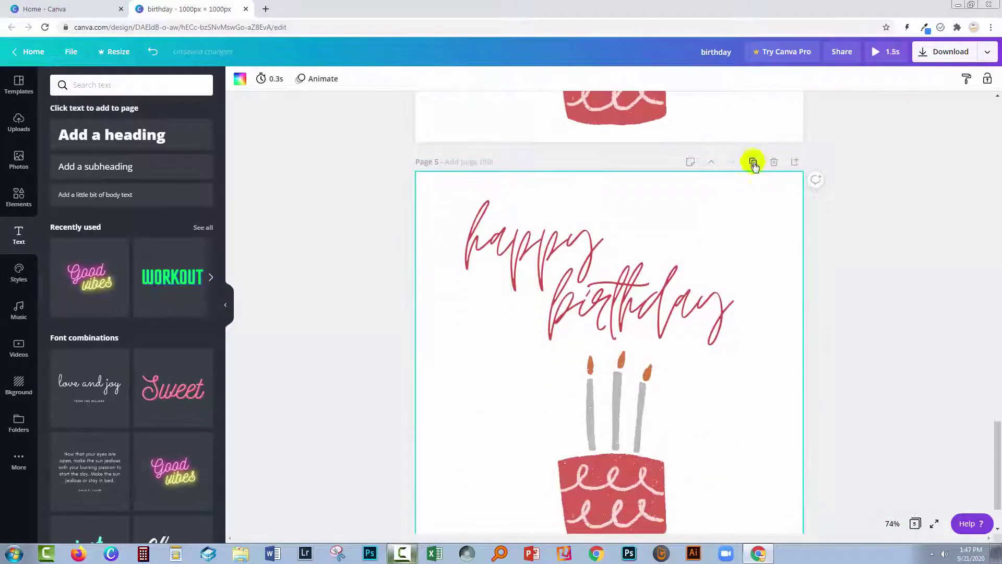
click(587, 233)
scroll(587, 235, up, 3)
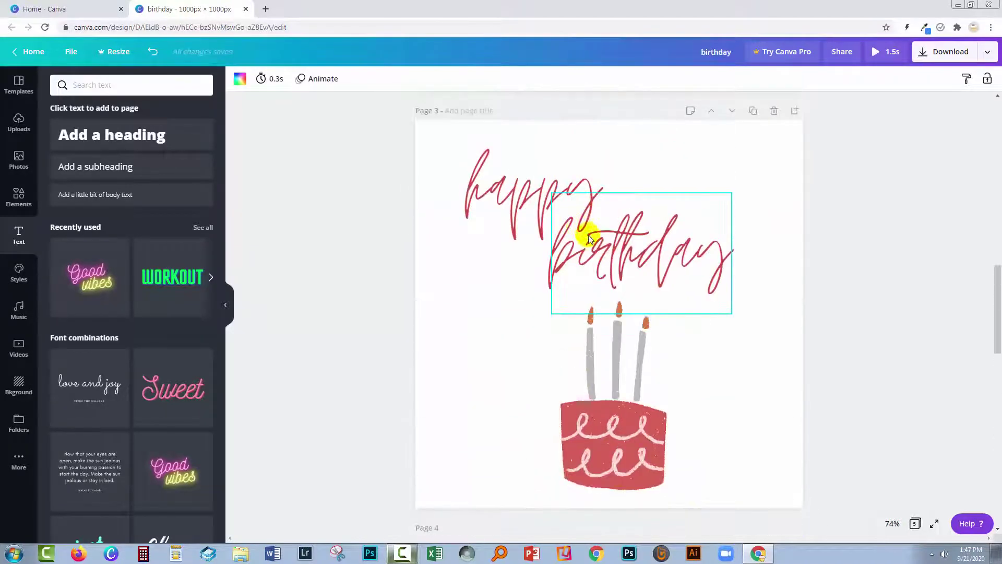
scroll(602, 313, down, 5)
Check the happy and birthday text and the 0.3 s timing on pages 4 and 5
click(495, 355)
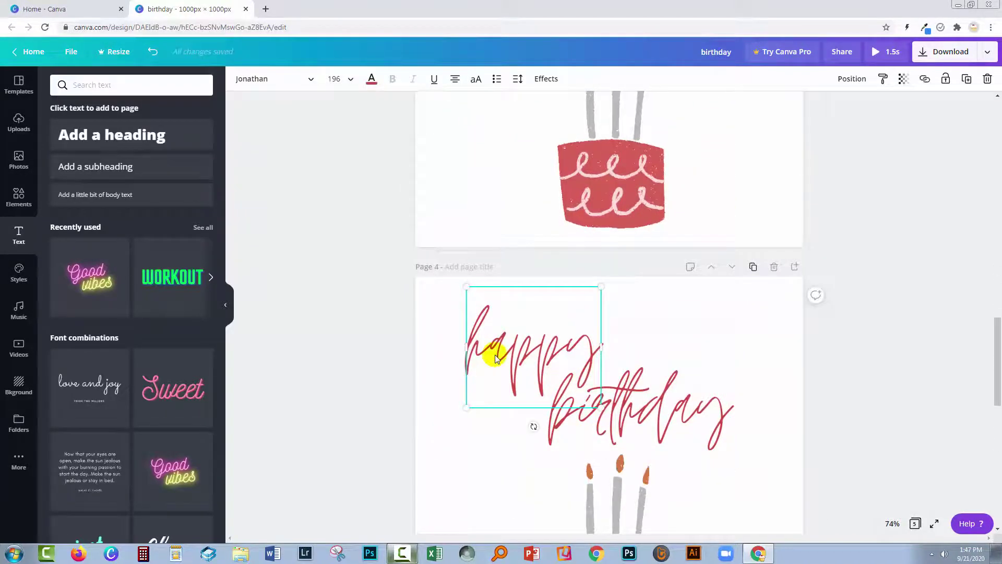
click(609, 425)
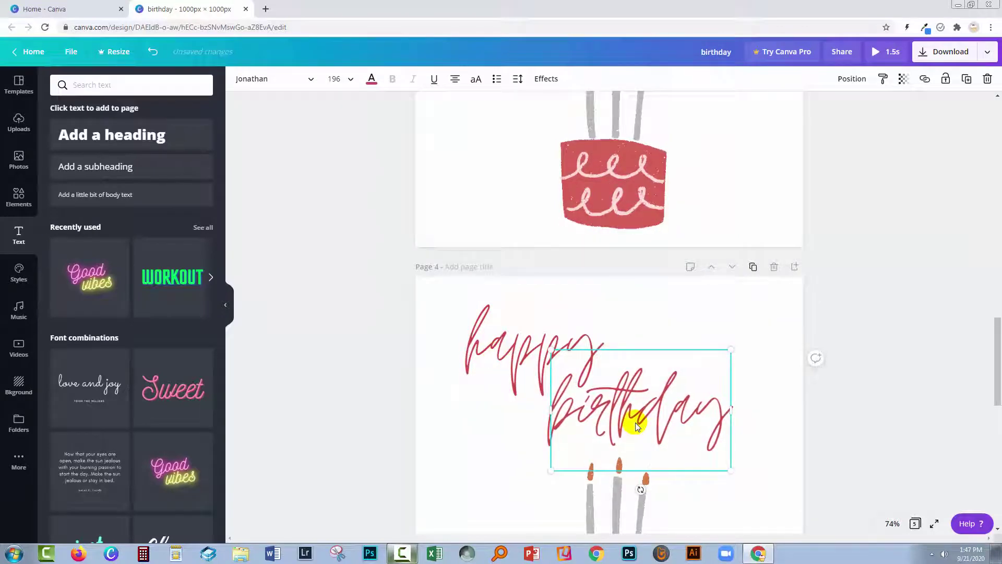
scroll(635, 421, down, 5)
click(534, 351)
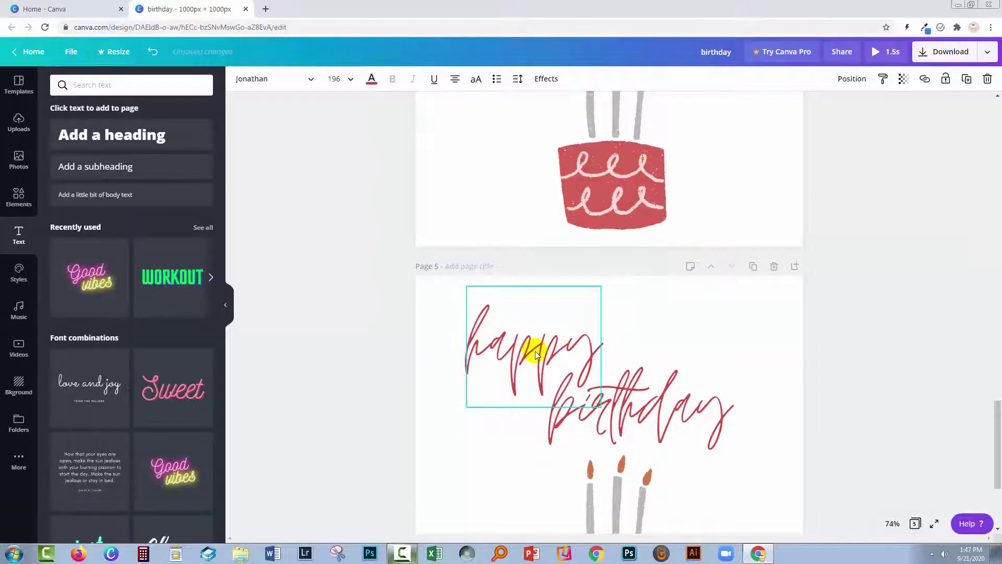
click(481, 340)
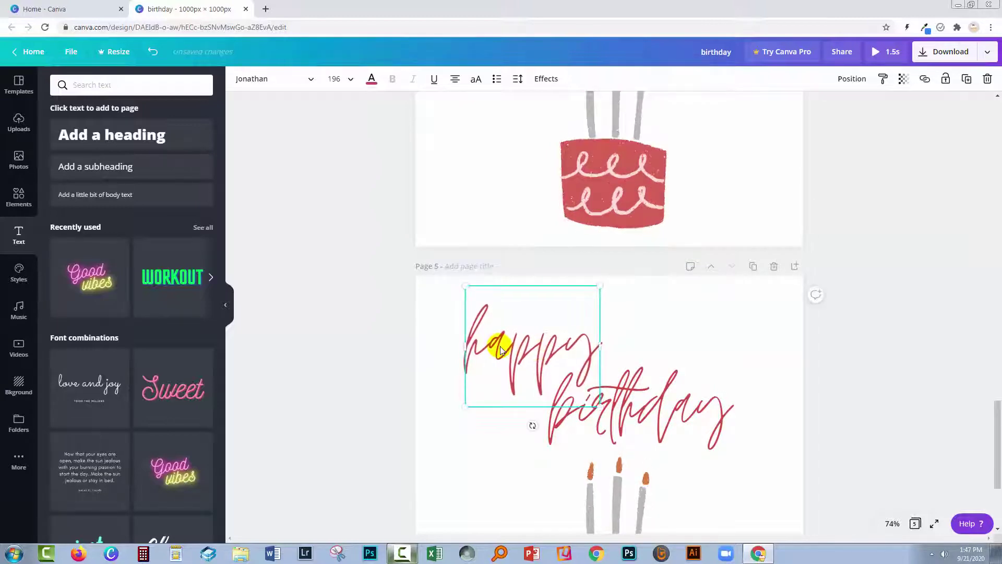
click(651, 423)
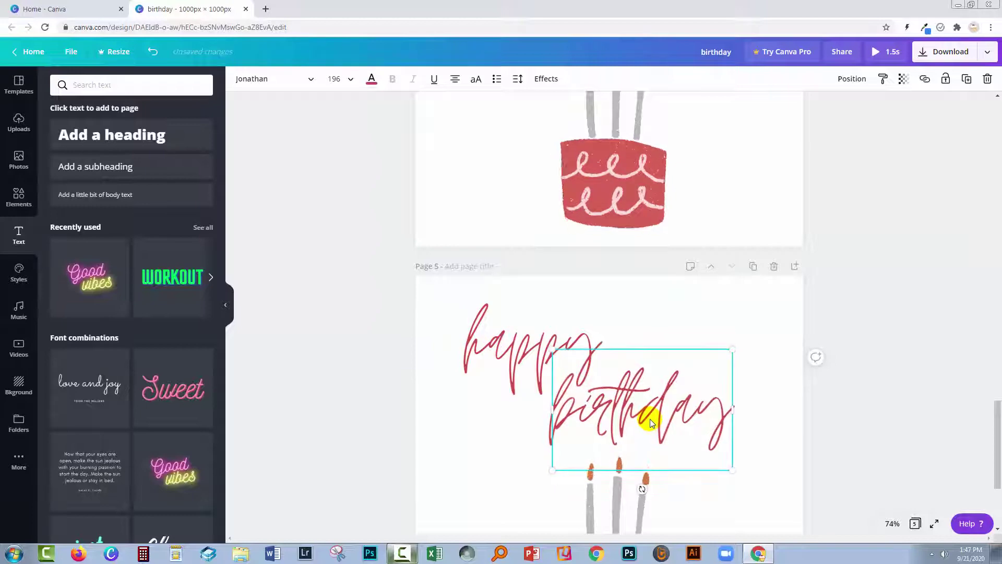
click(431, 320)
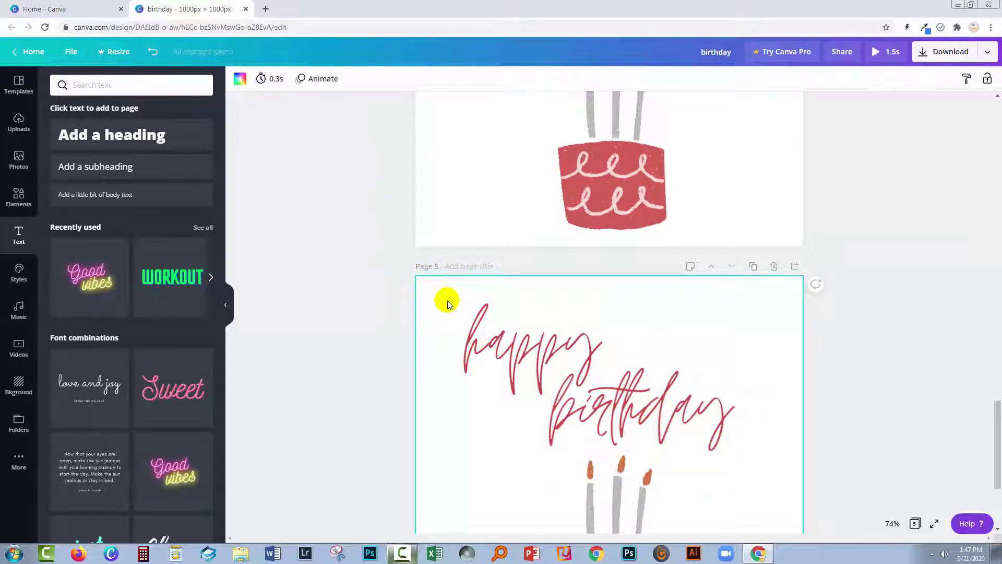
scroll(447, 299, up, 6)
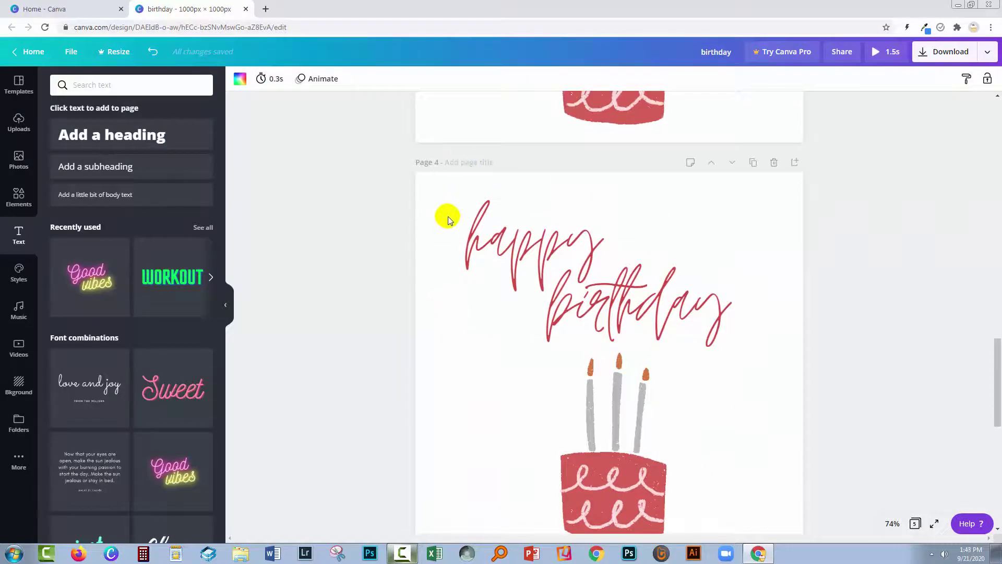
scroll(450, 217, up, 6)
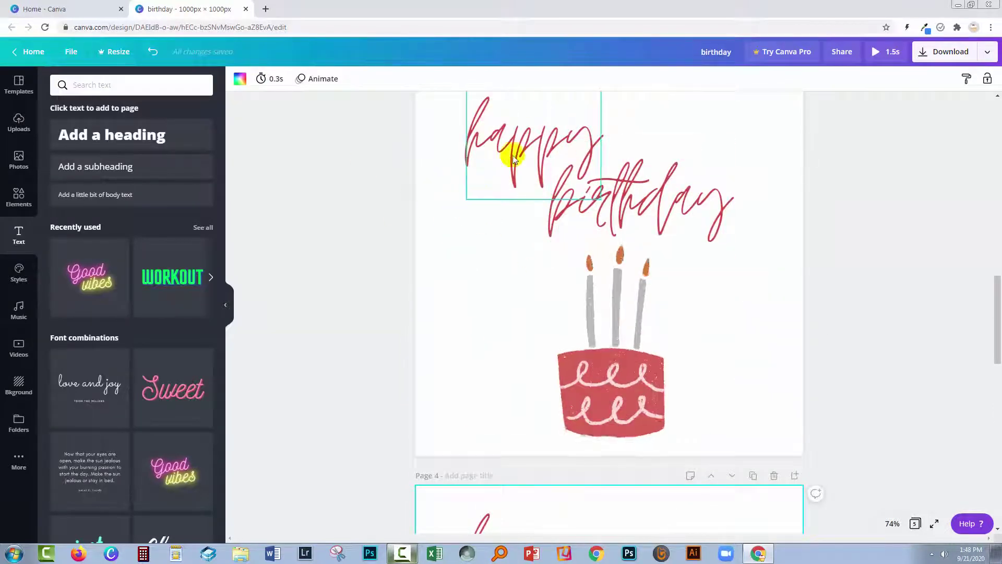
scroll(515, 126, up, 2)
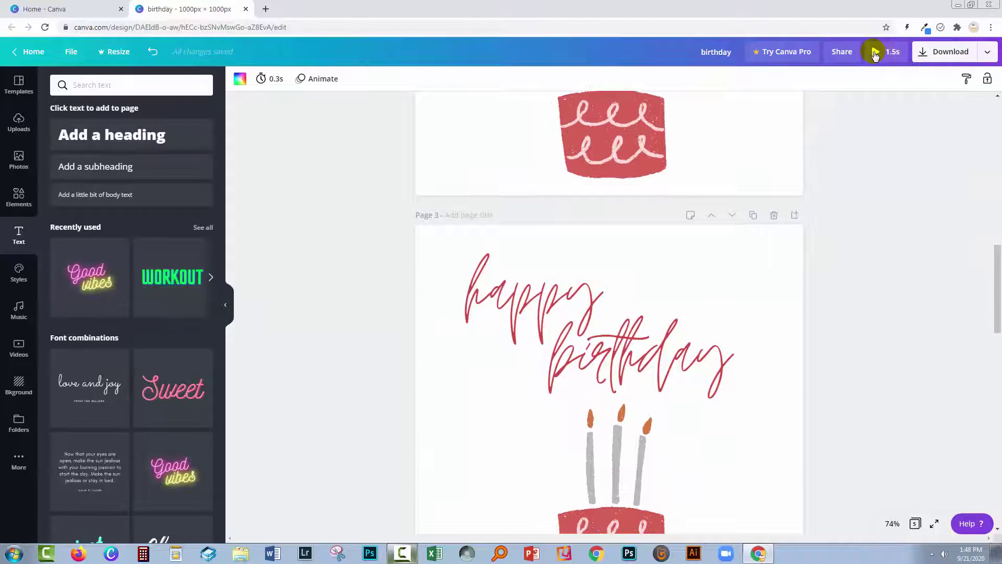
click(875, 52)
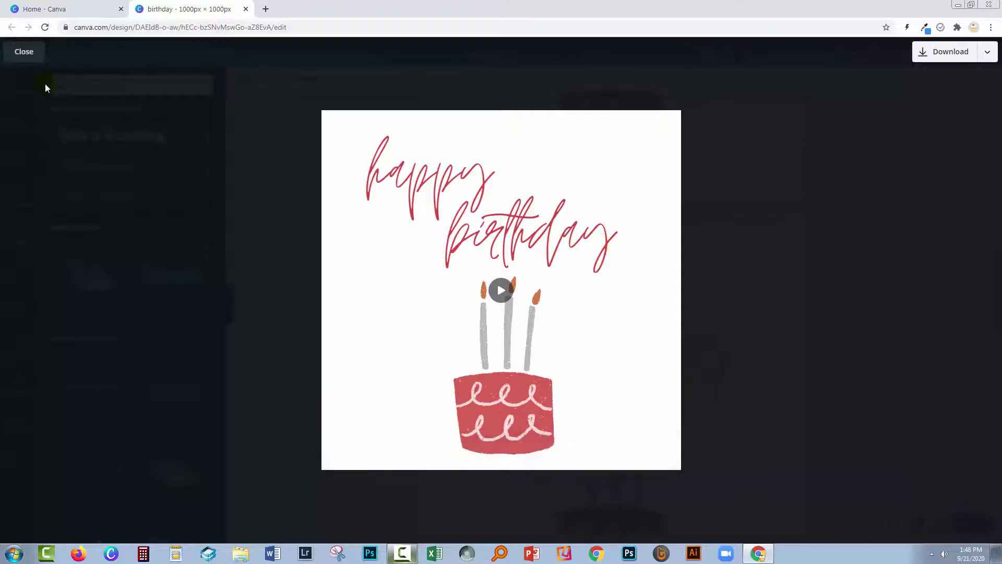
click(24, 53)
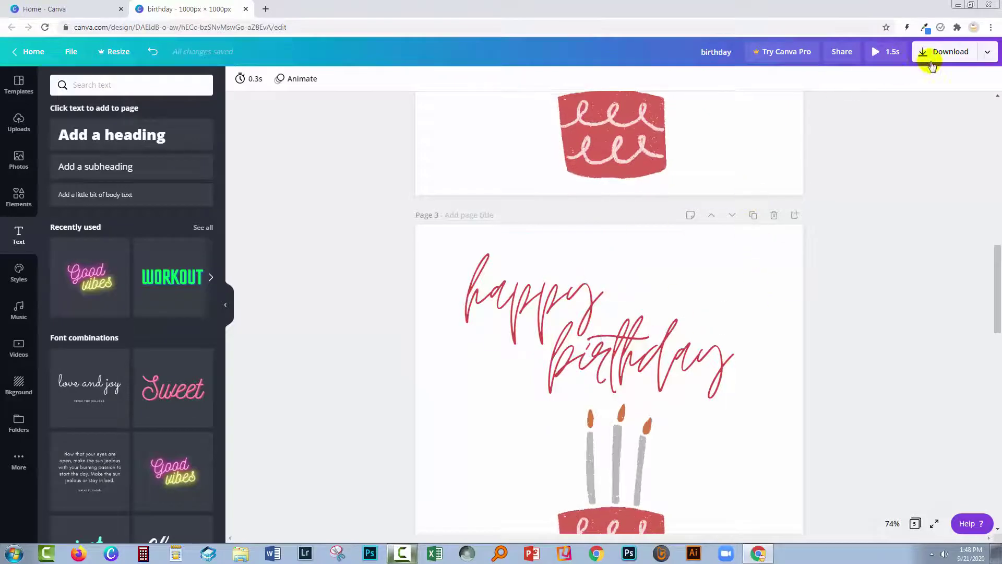
Download all pages of the card as a GIF file
click(988, 54)
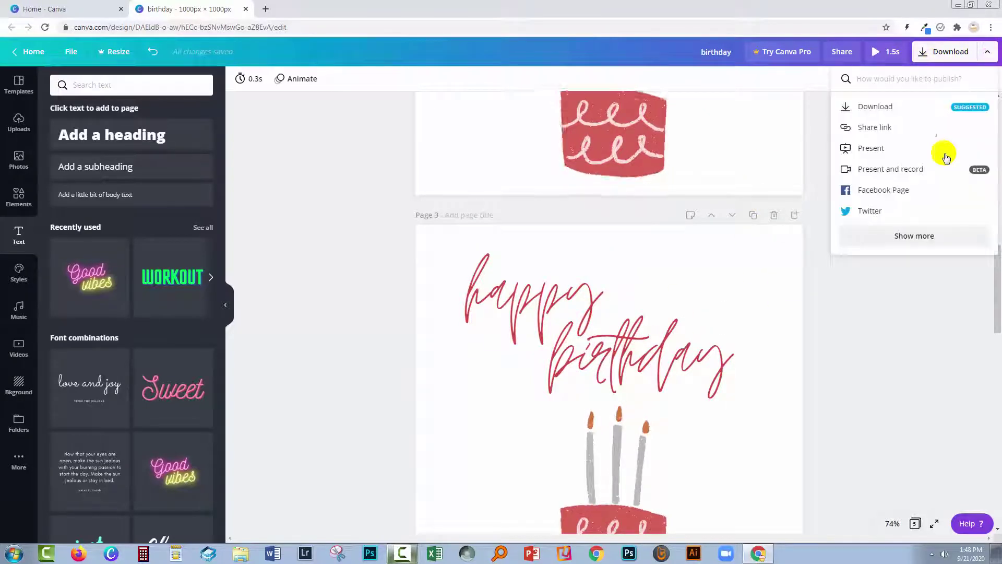
click(879, 105)
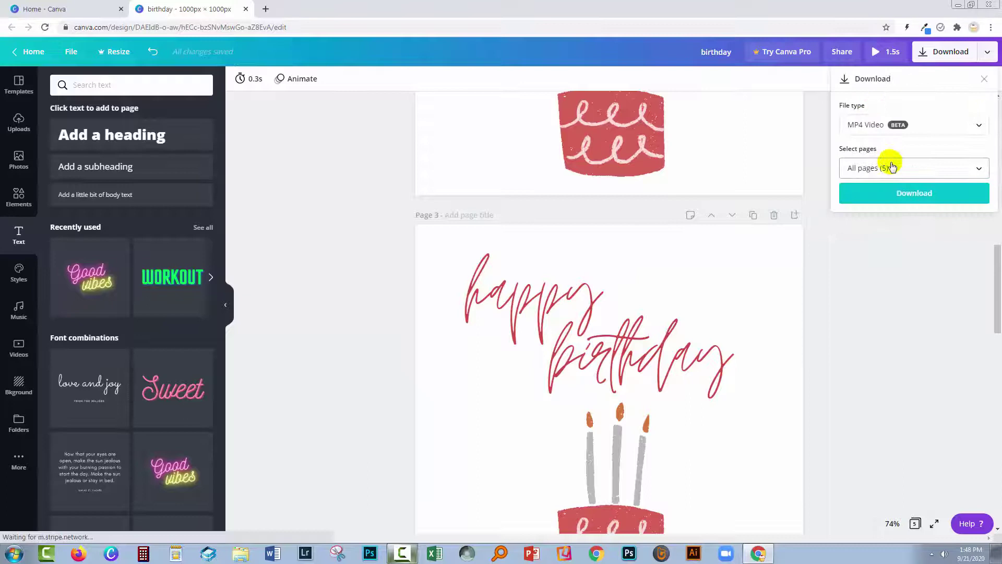
click(922, 127)
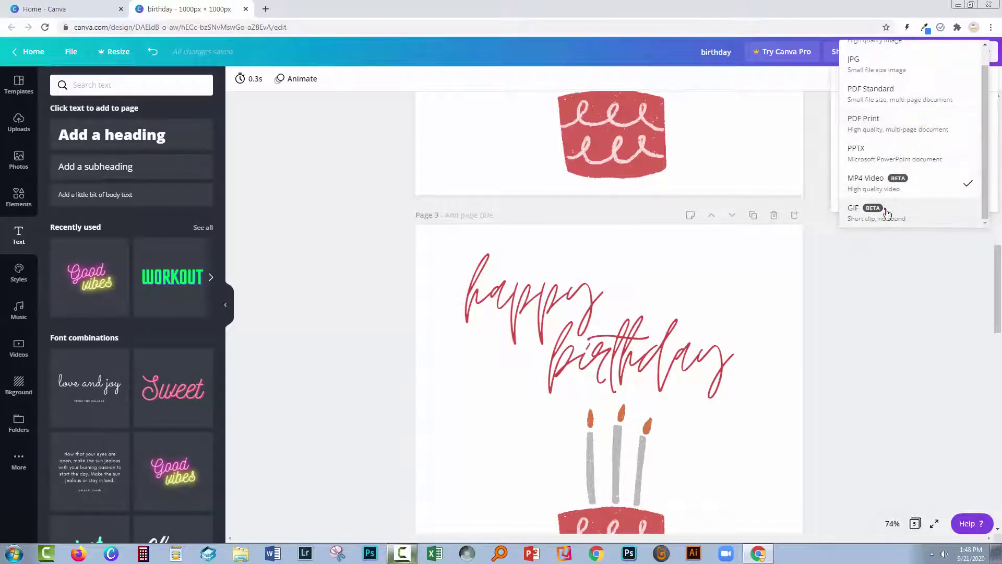
click(885, 212)
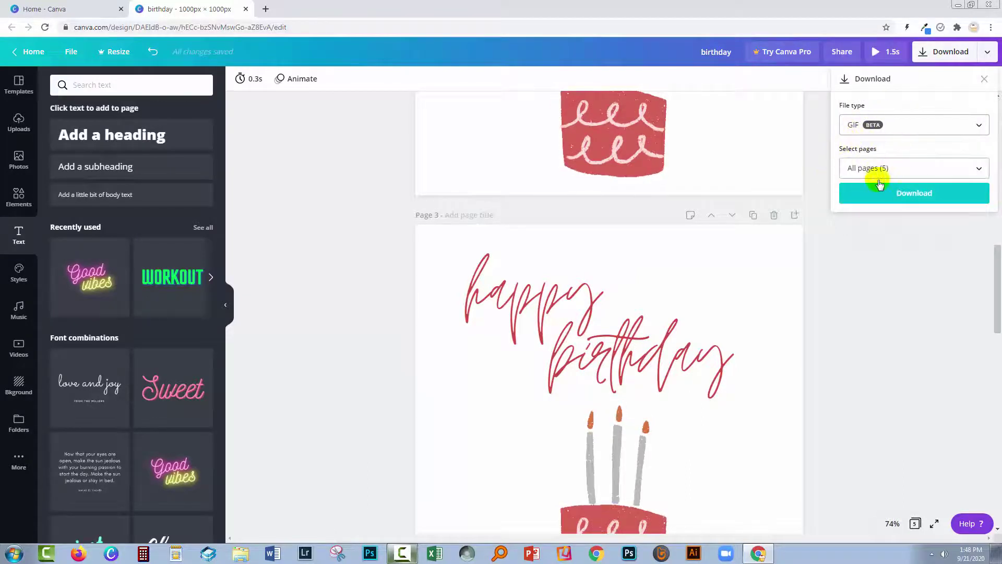
click(909, 195)
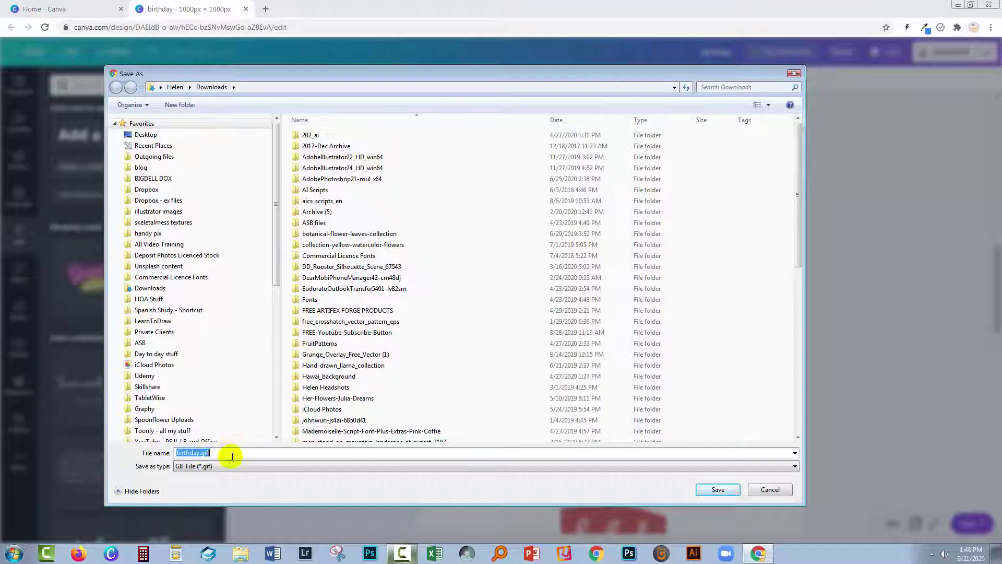
Save birthday.gif to Downloads, play it in Internet Explorer, then close that window
click(718, 489)
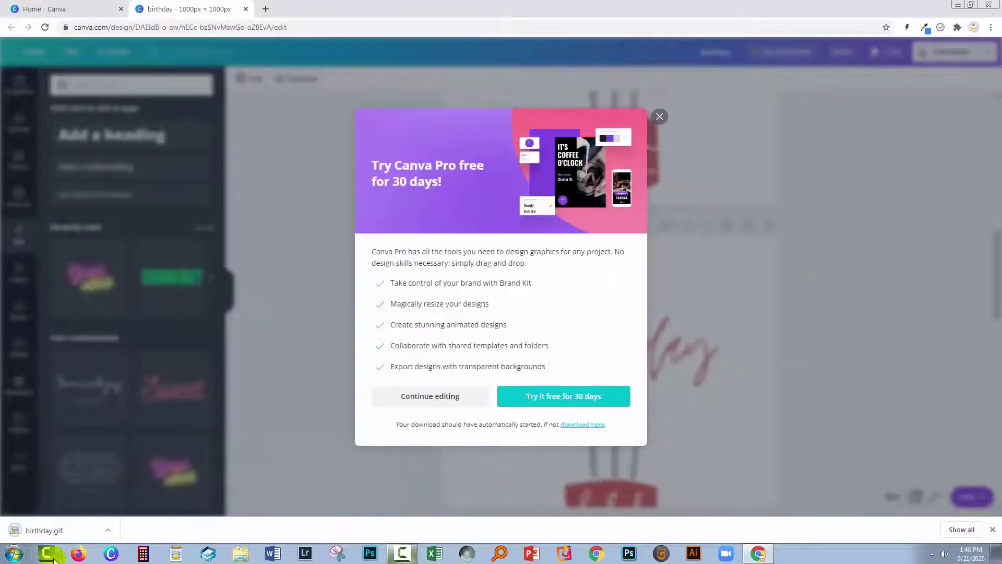
click(108, 529)
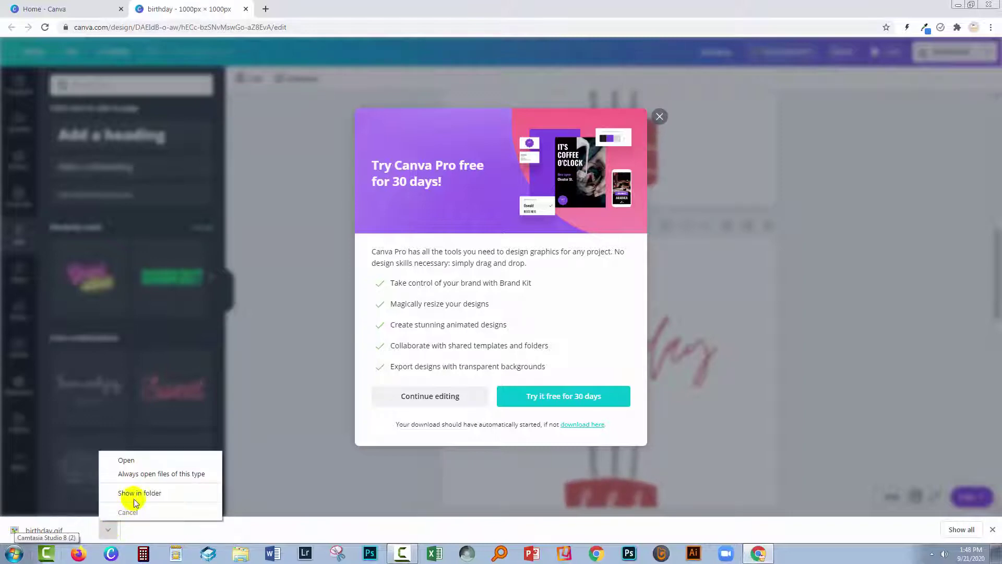
click(128, 459)
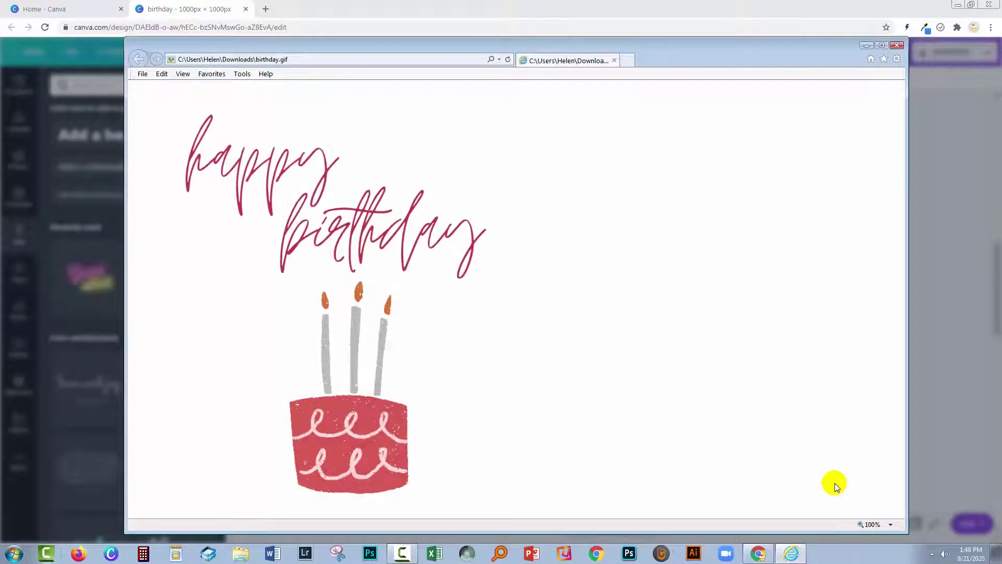
click(897, 45)
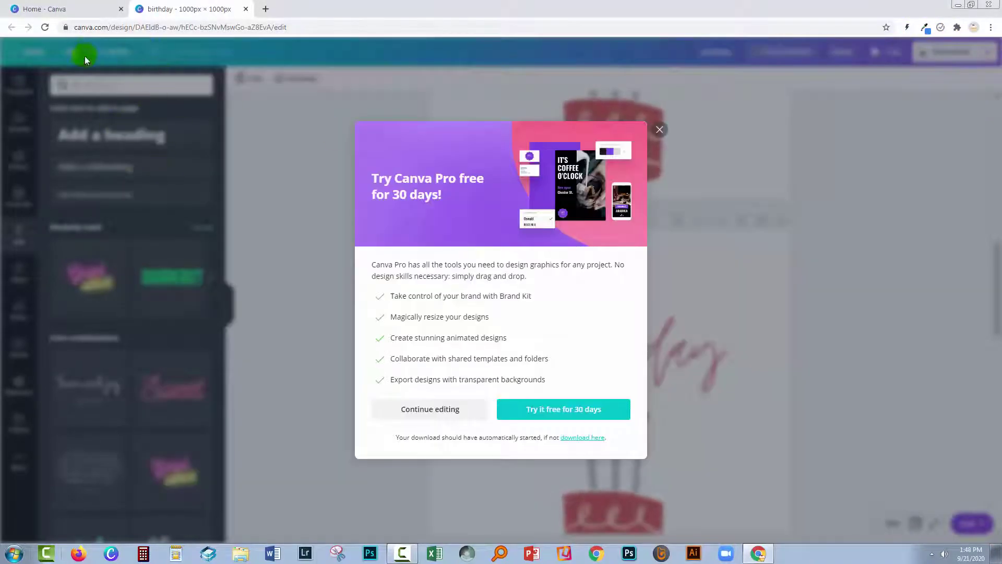
From Home, start an Animated Social Media design with the Don't Stop When You're Tired template
click(60, 9)
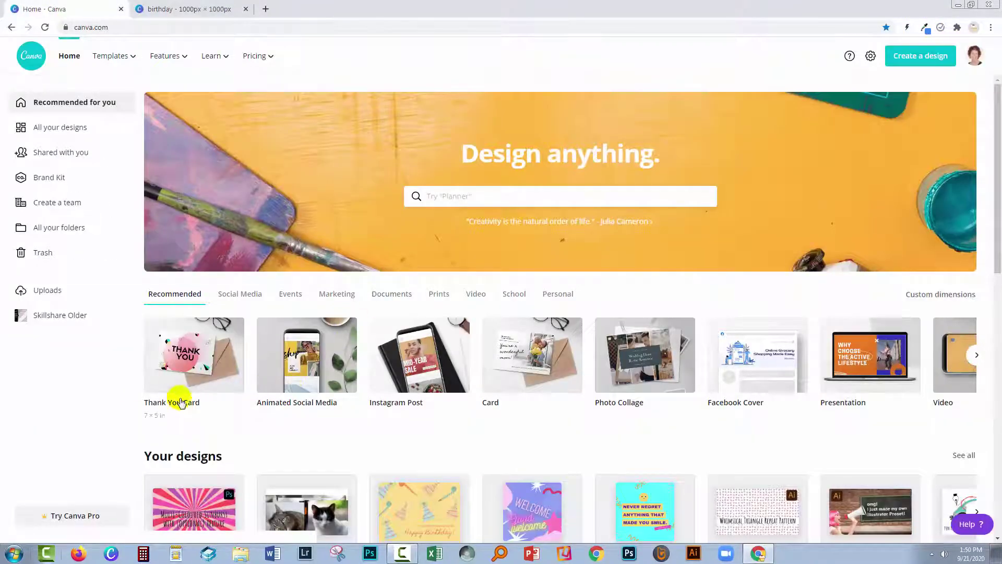
click(293, 370)
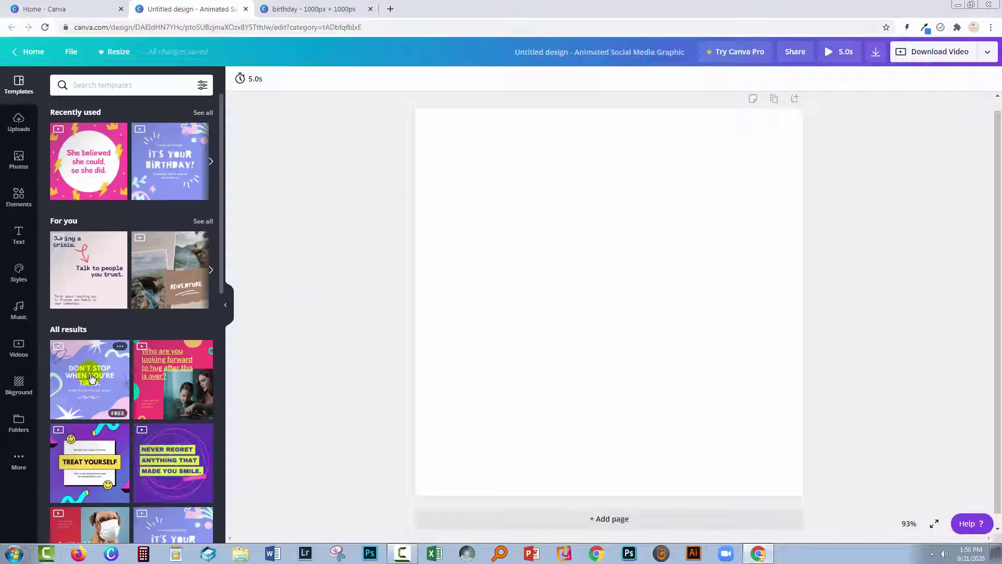
scroll(91, 376, down, 5)
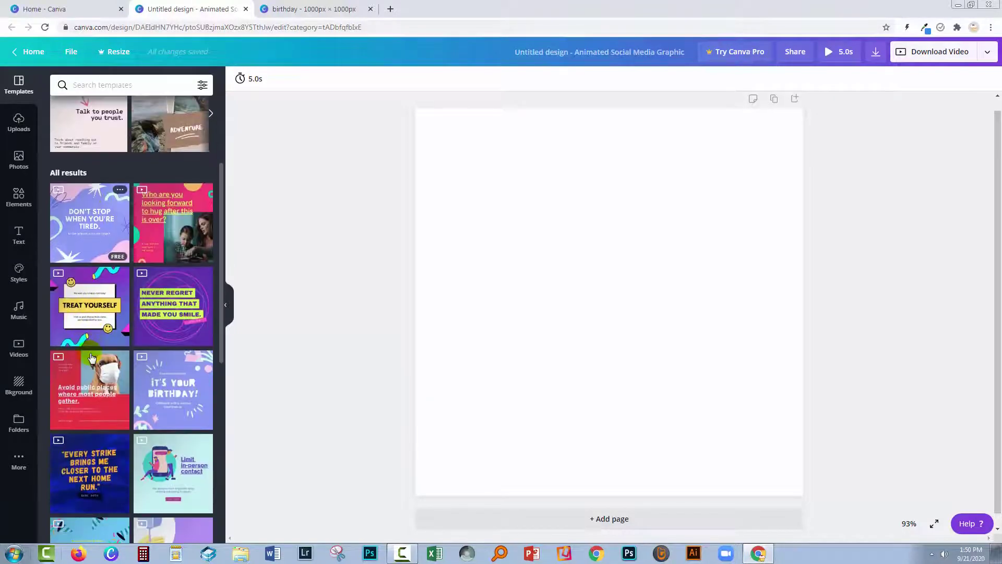
scroll(91, 357, down, 4)
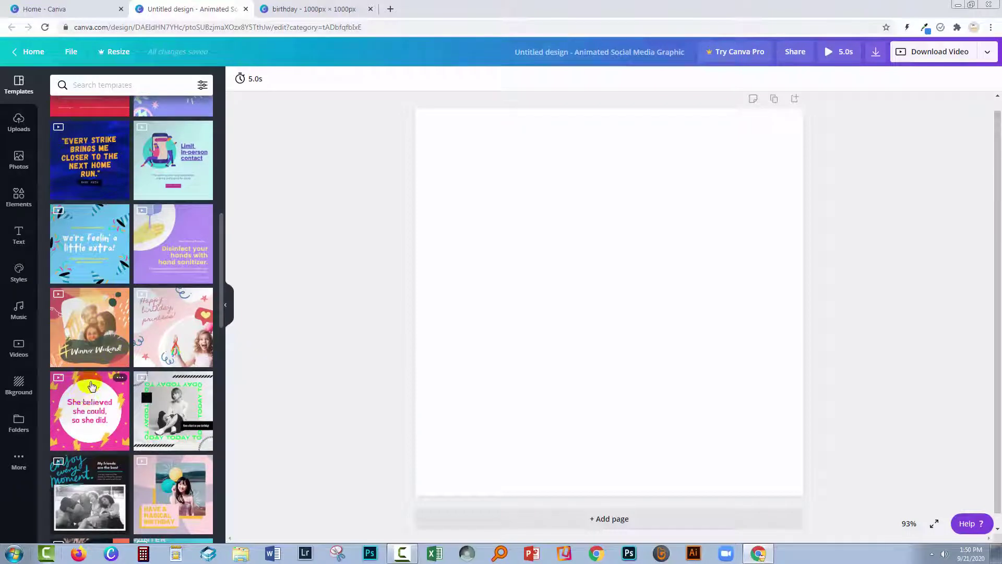
scroll(92, 386, up, 5)
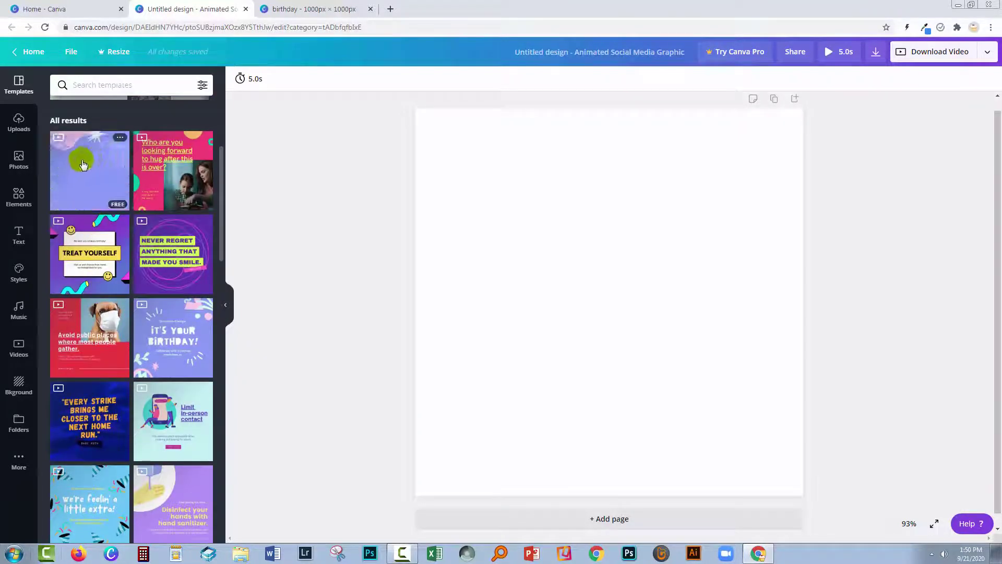
click(84, 199)
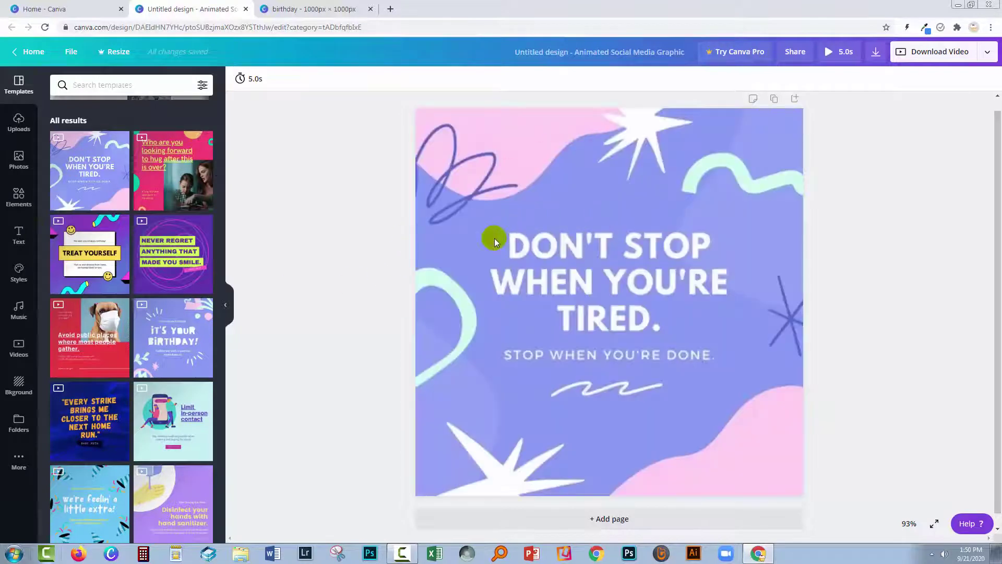
Recolour the page background from periwinkle to dark blue
click(466, 293)
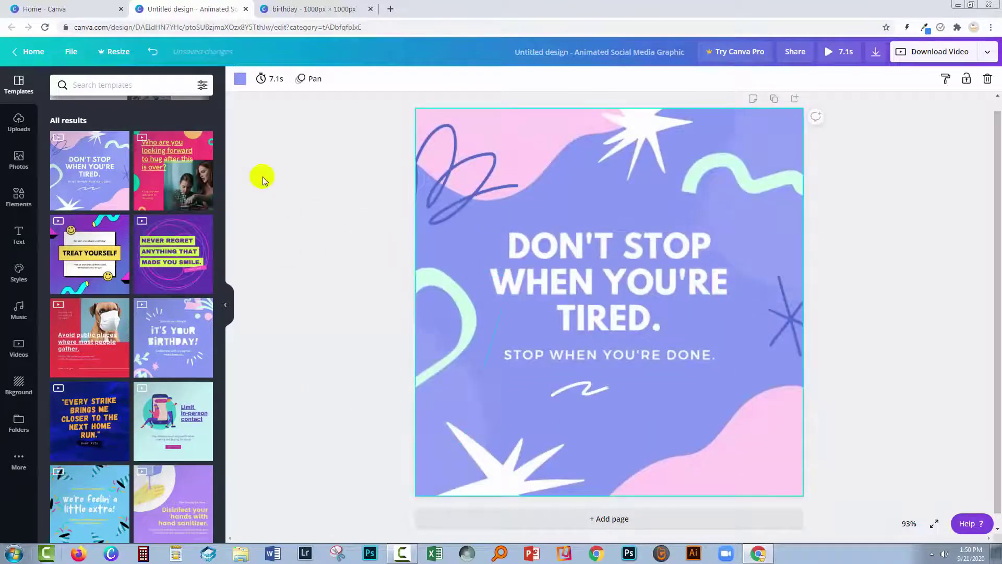
click(239, 80)
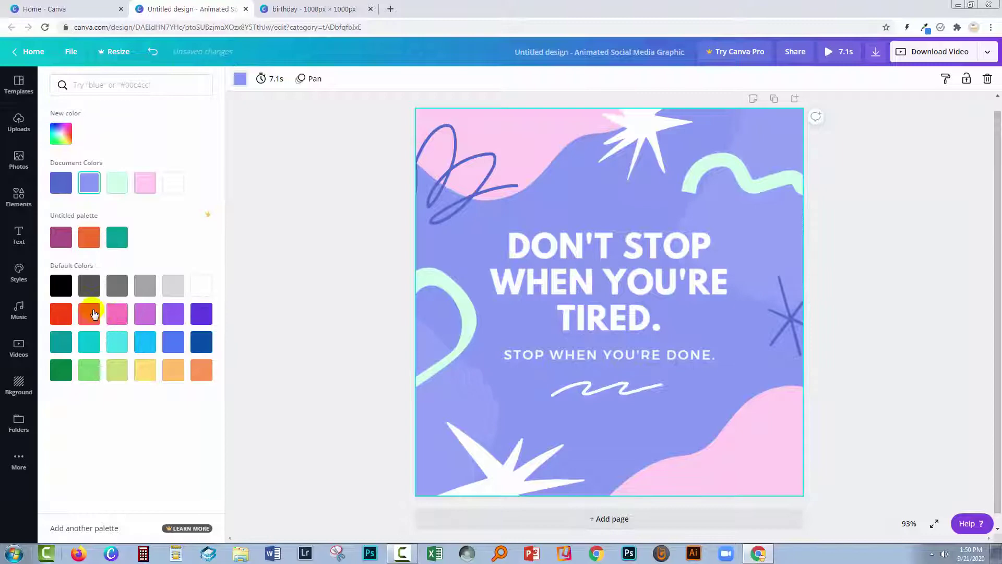
click(119, 178)
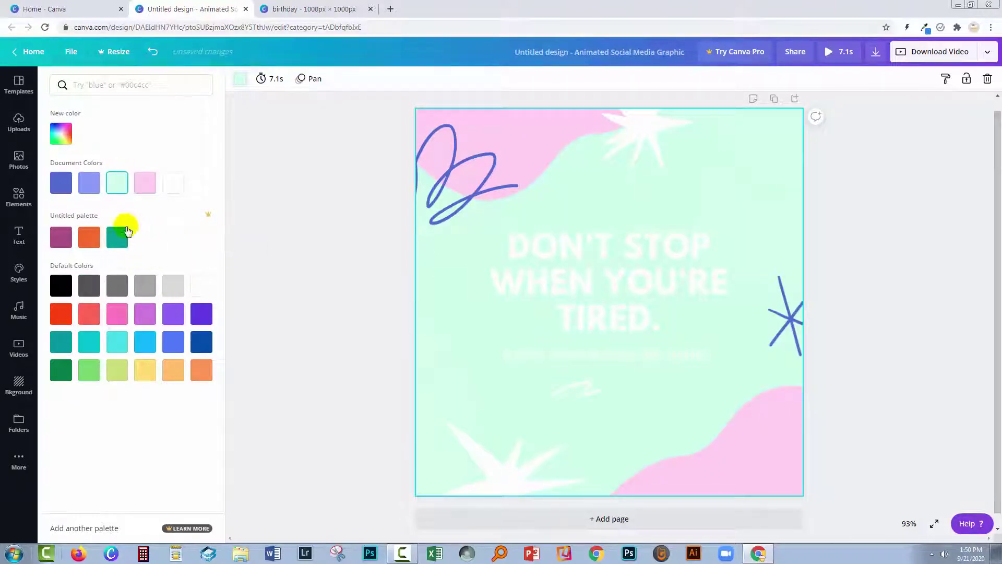
click(61, 186)
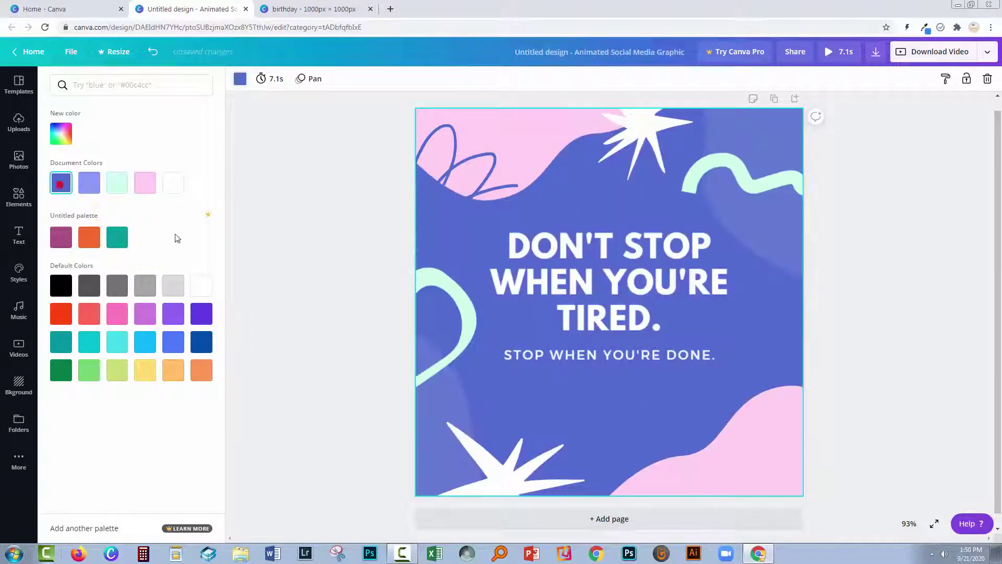
Select the headline text group and bring up the Elements library
click(259, 249)
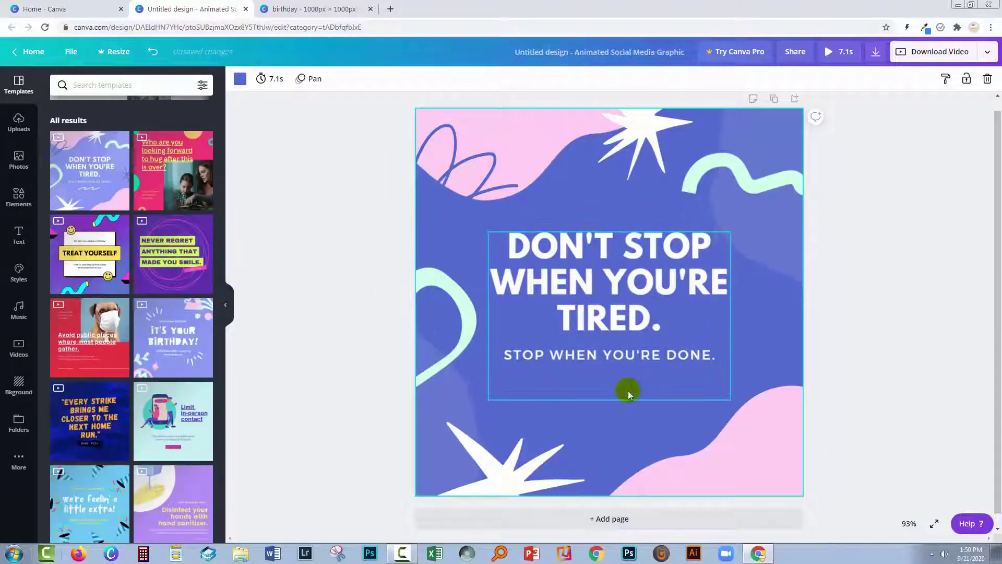
click(590, 398)
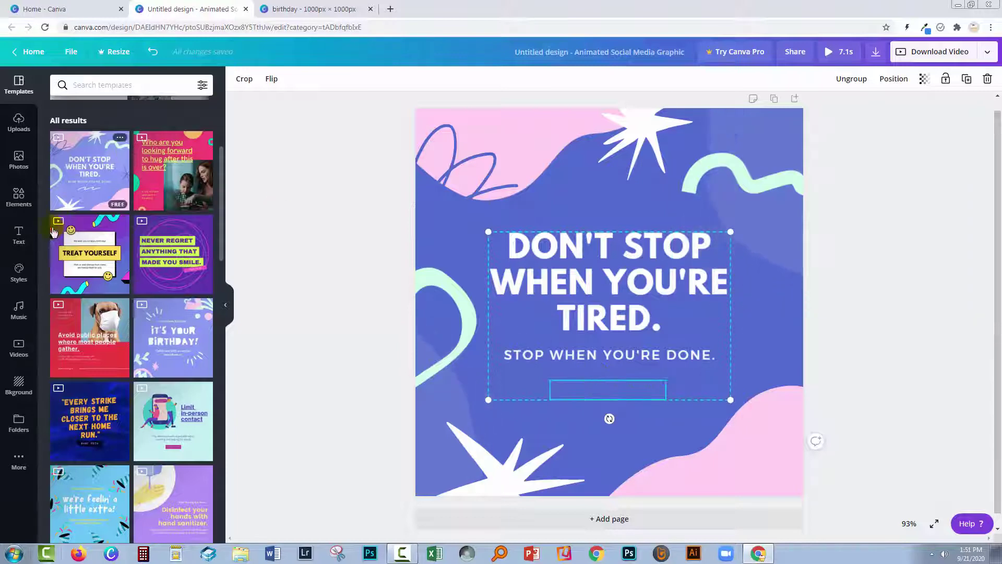
click(9, 203)
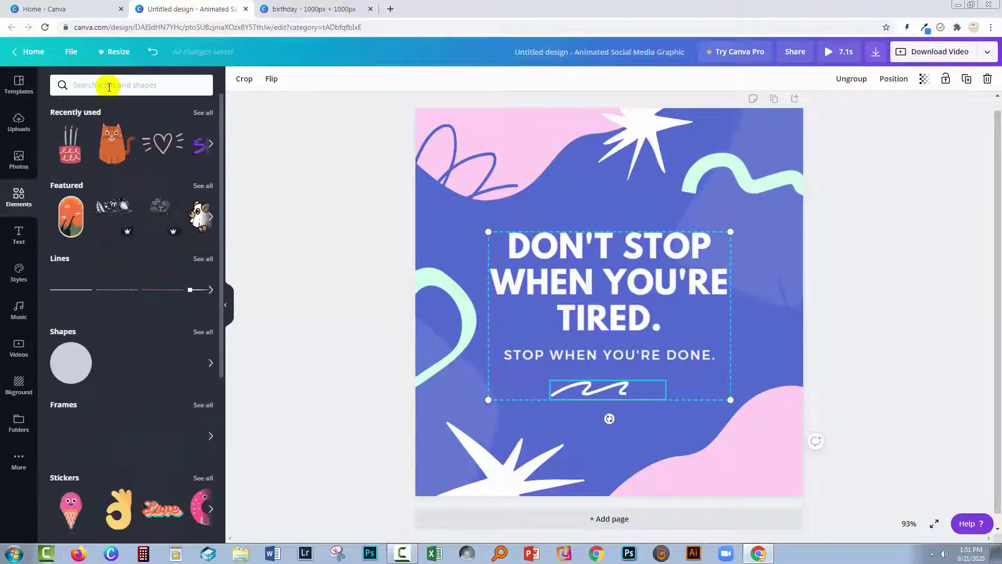
Search Elements for 'stickers' and add an animated confetti sticker over the quote
click(101, 83)
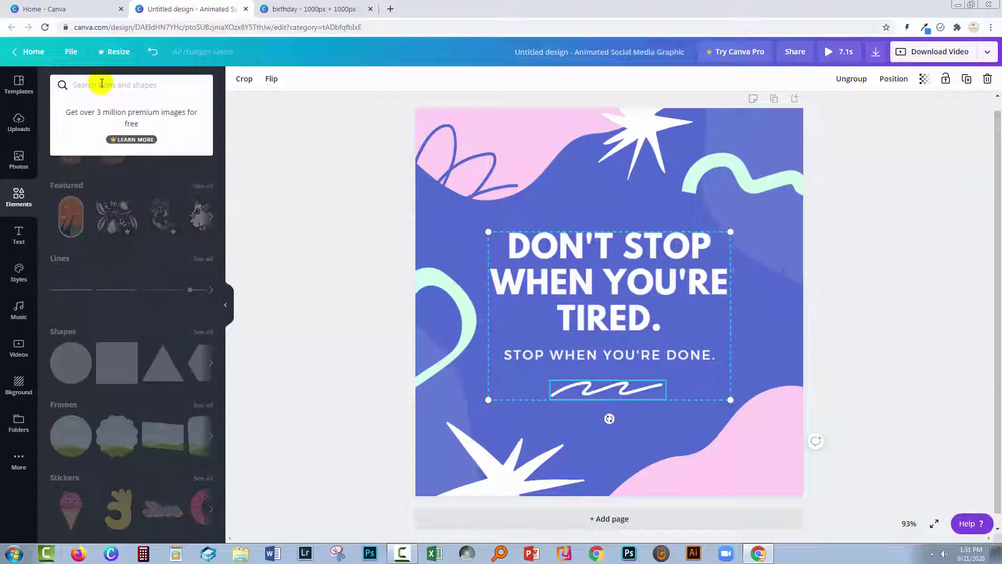
text(sticker)
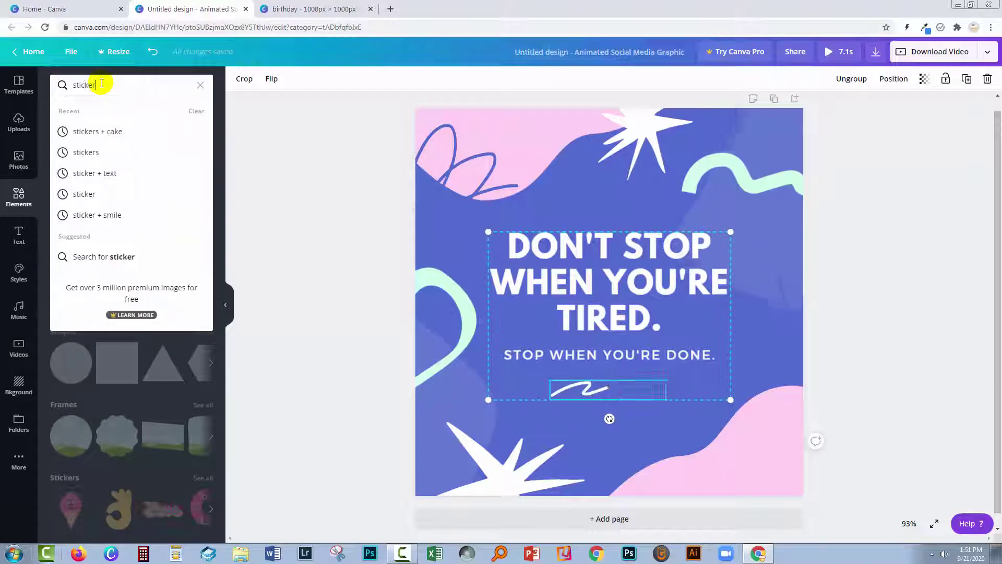
text(s)
key(Return)
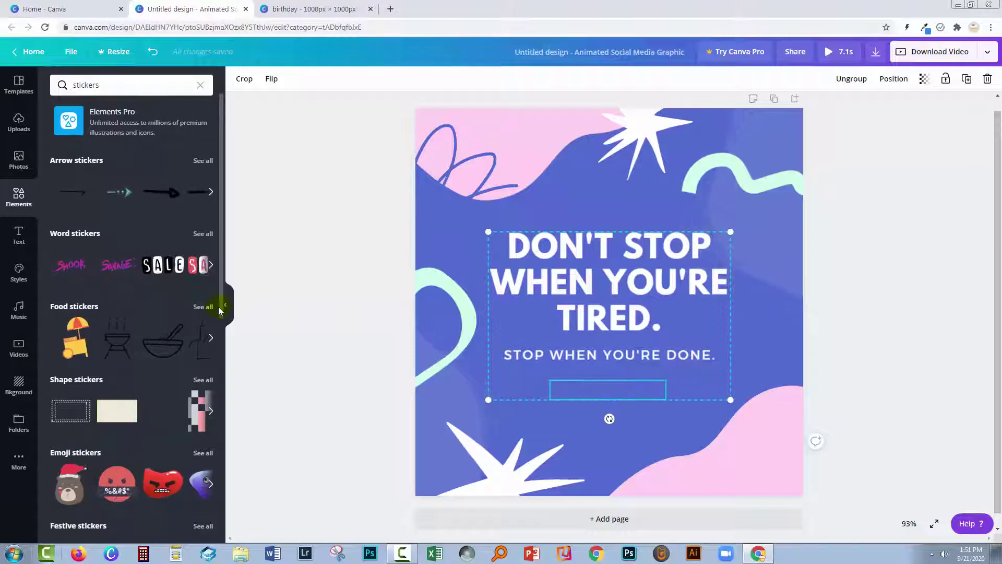
scroll(222, 304, down, 7)
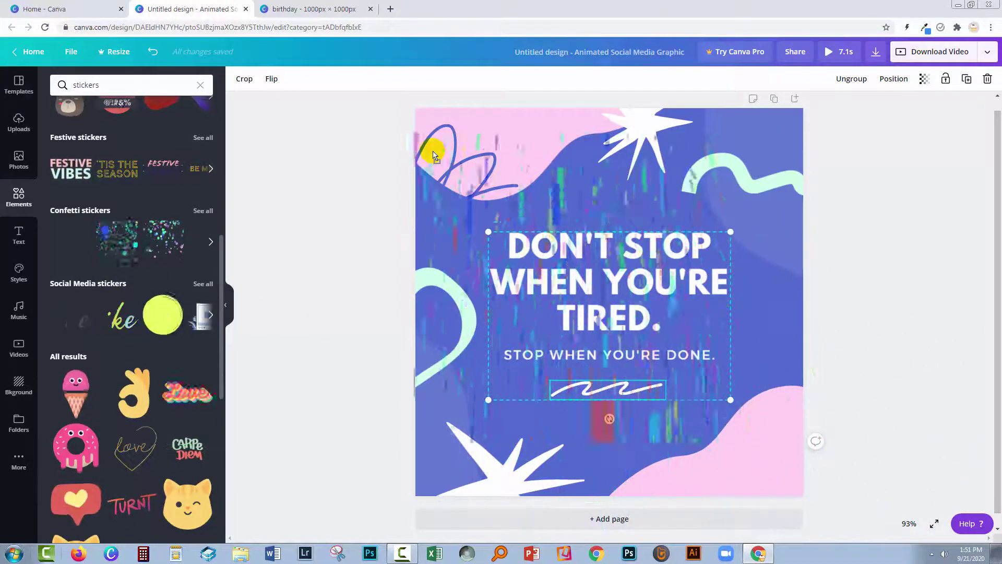
click(463, 133)
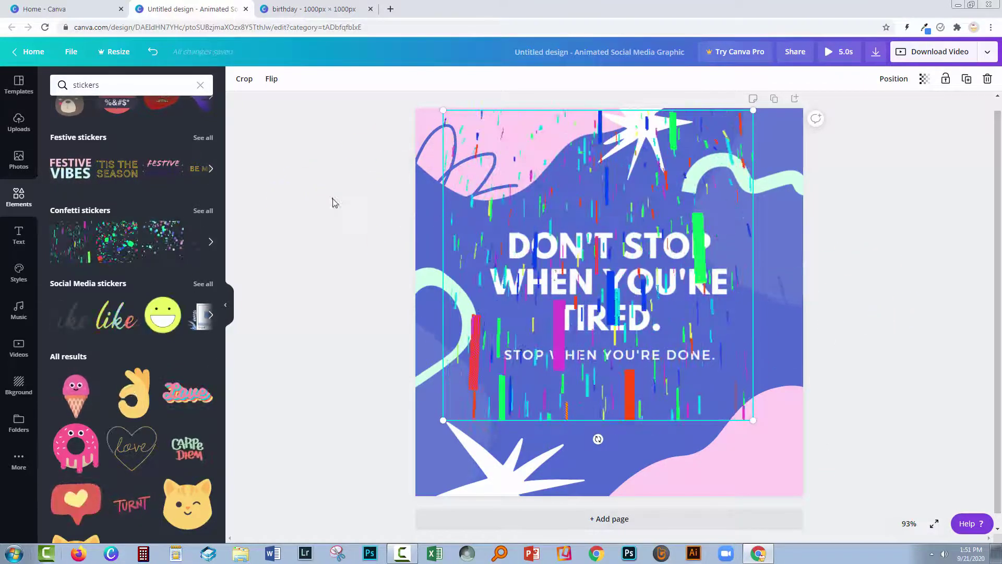
Preview the animated design playing, then return to editing
click(398, 124)
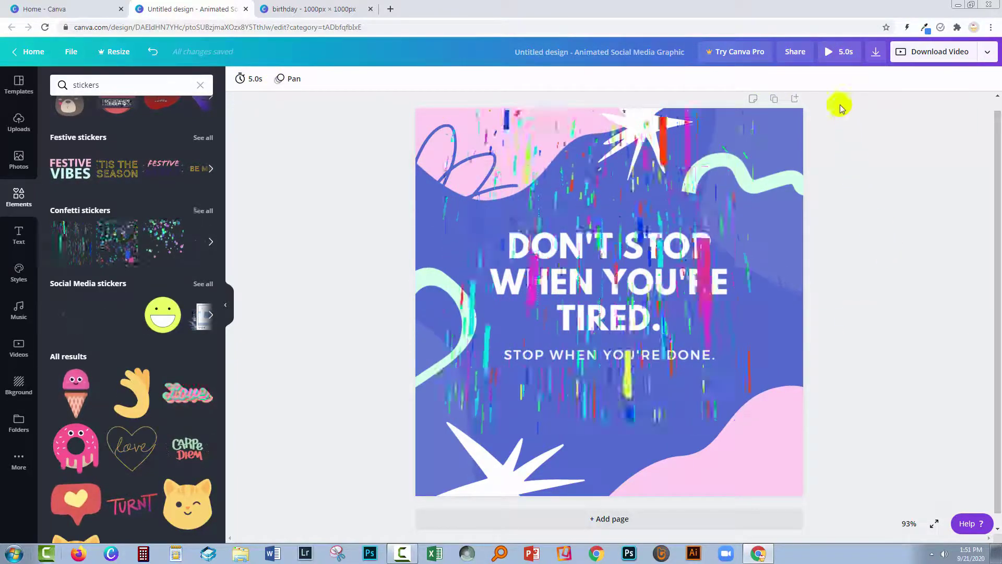
click(835, 51)
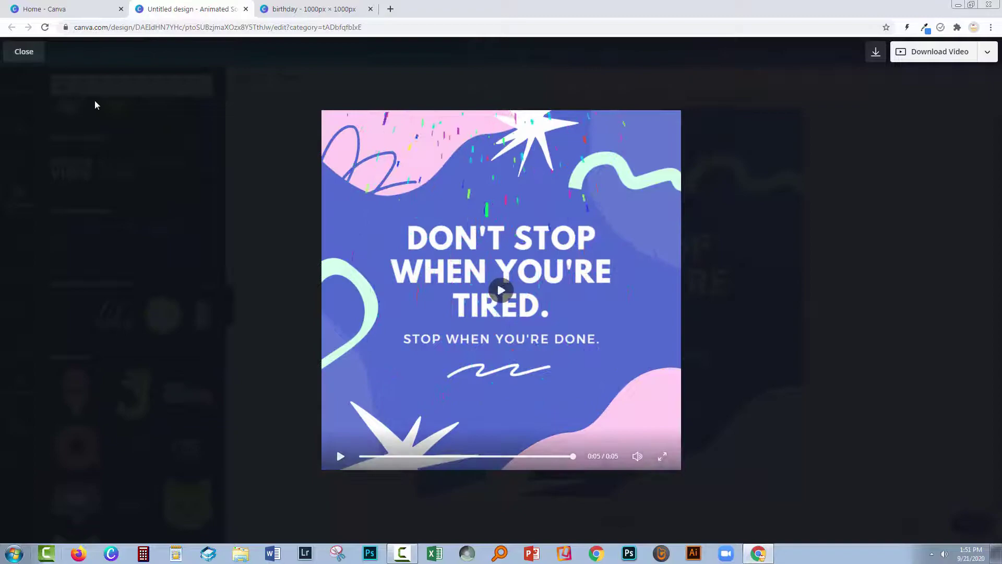
click(23, 51)
Enlarge and reposition the confetti sticker so it covers the whole page
click(601, 323)
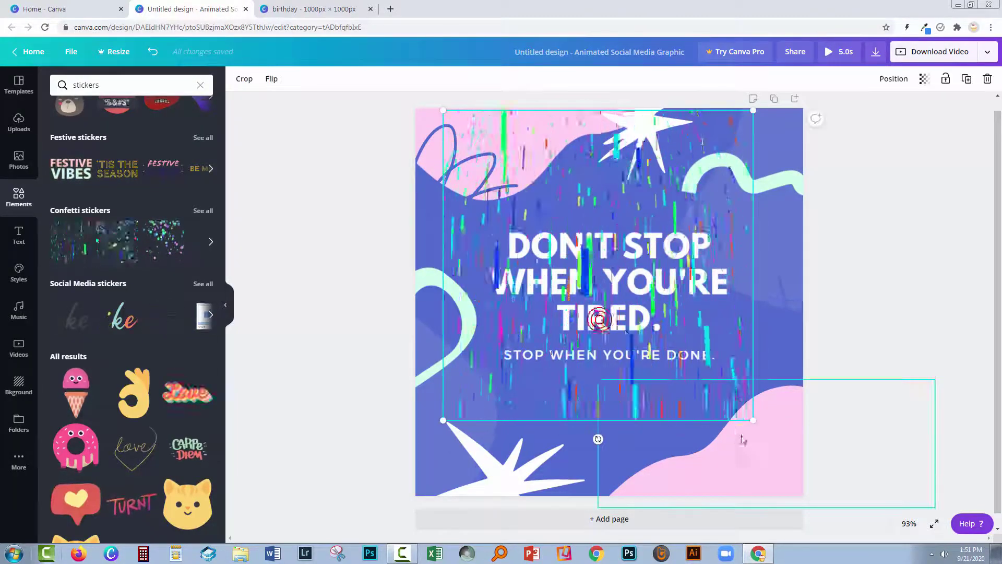
drag(751, 417, 820, 518)
drag(443, 508, 401, 492)
drag(476, 456, 449, 441)
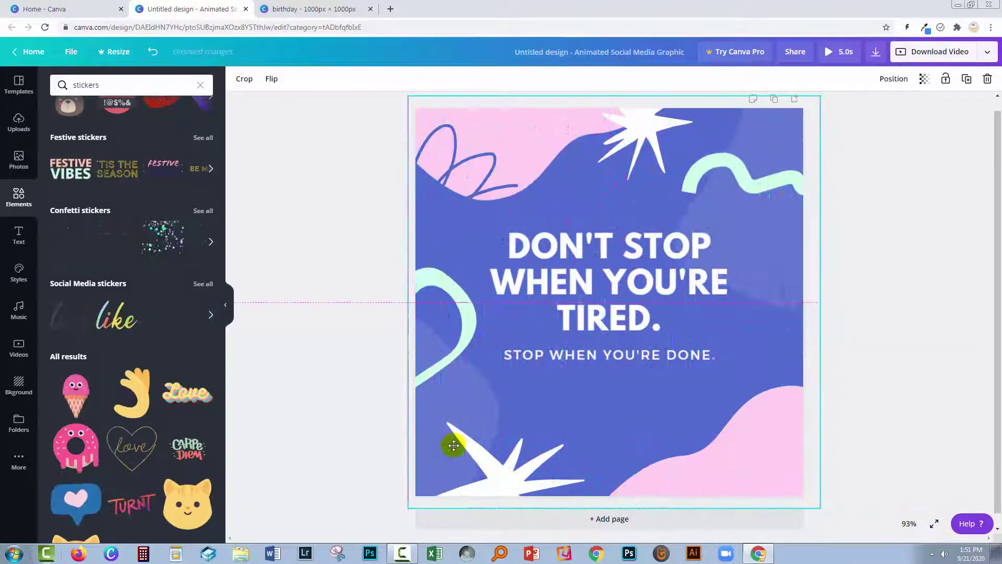
Export the design as a GIF saved as sample2.gif, then dismiss the Canva Pro offer
click(371, 403)
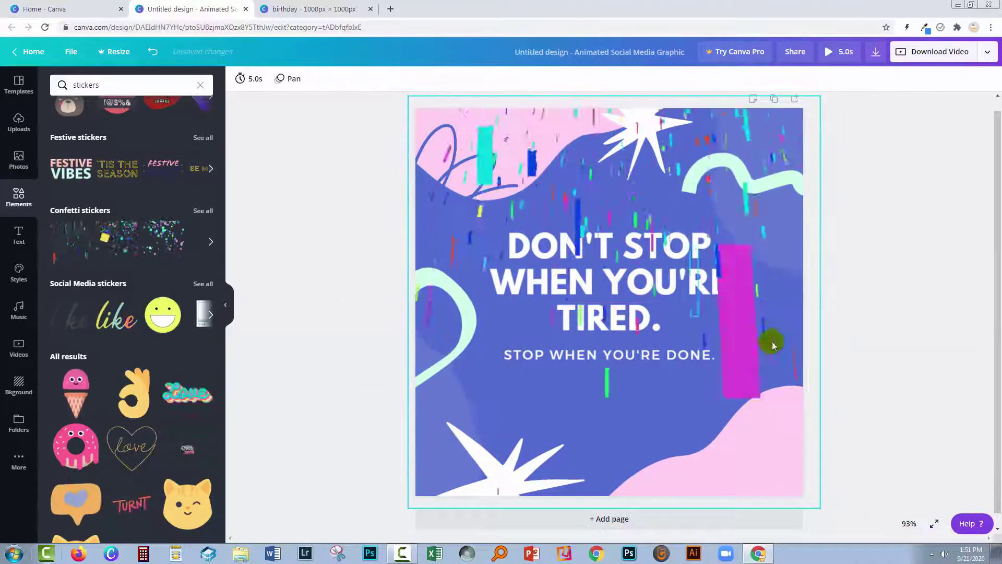
click(962, 51)
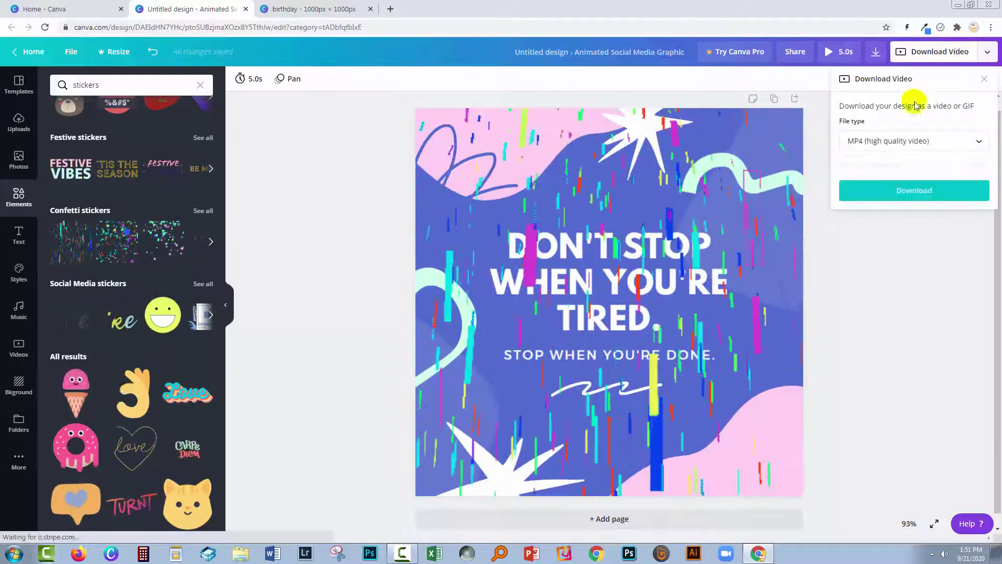
click(883, 140)
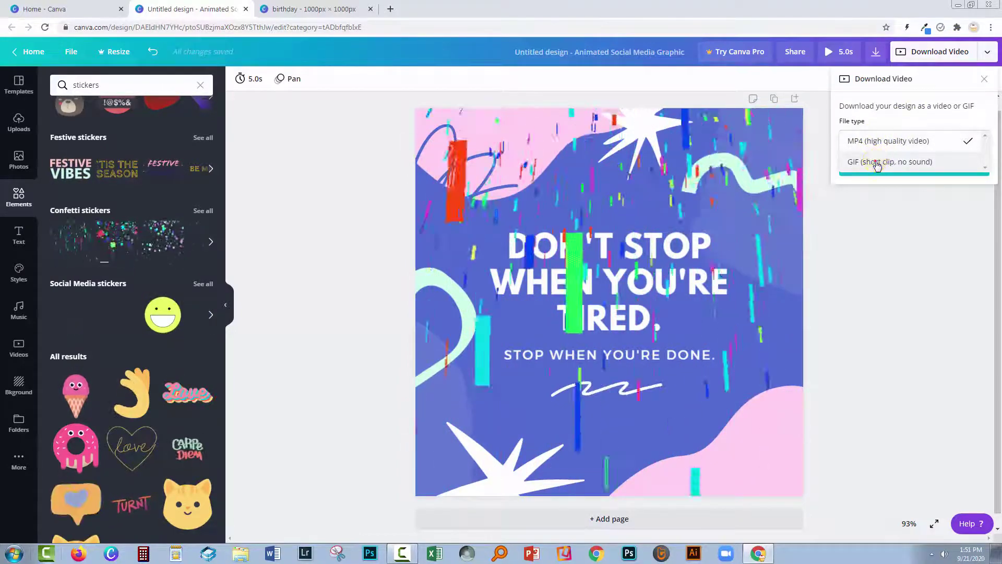
click(876, 162)
click(883, 166)
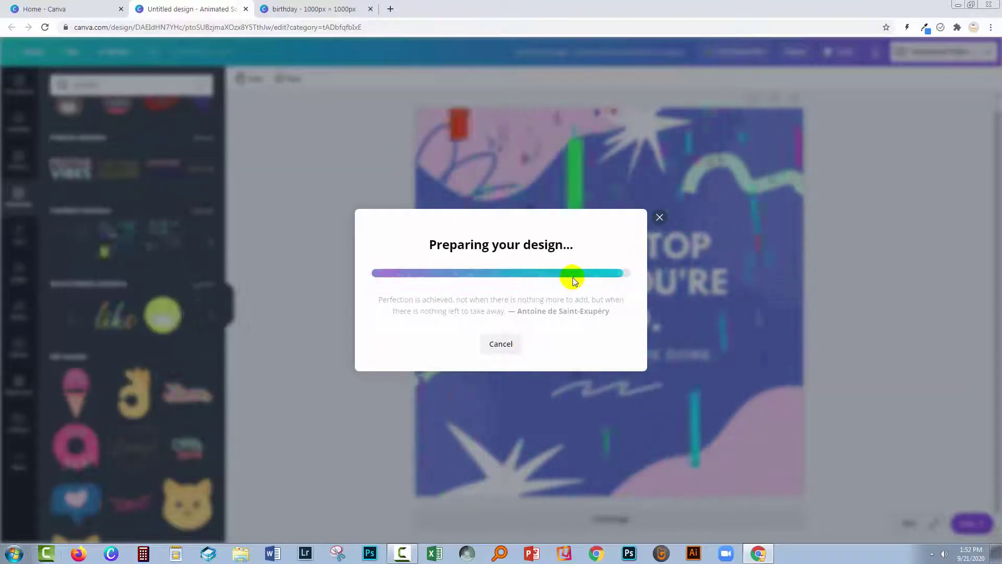
text(sample)
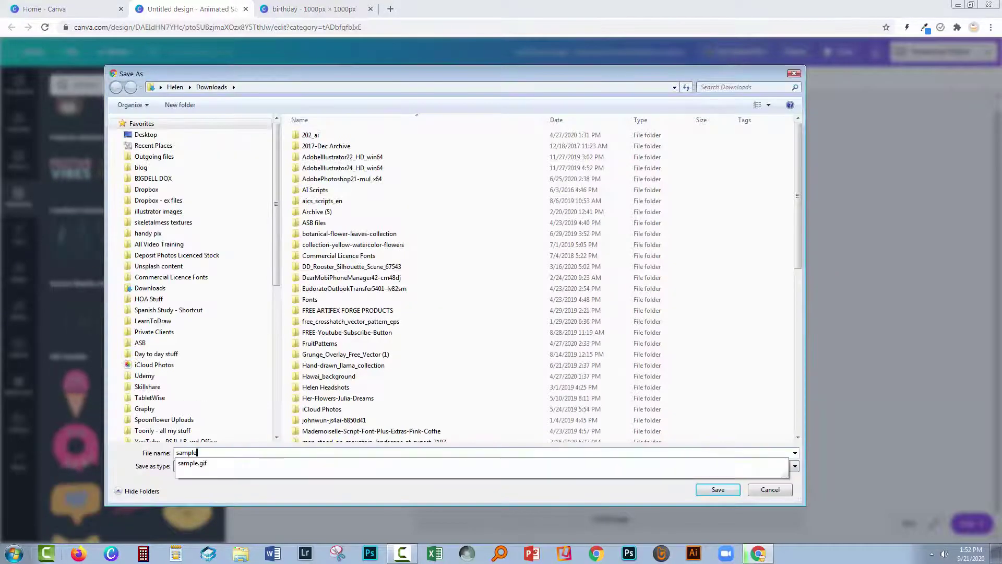
text(2)
key(Return)
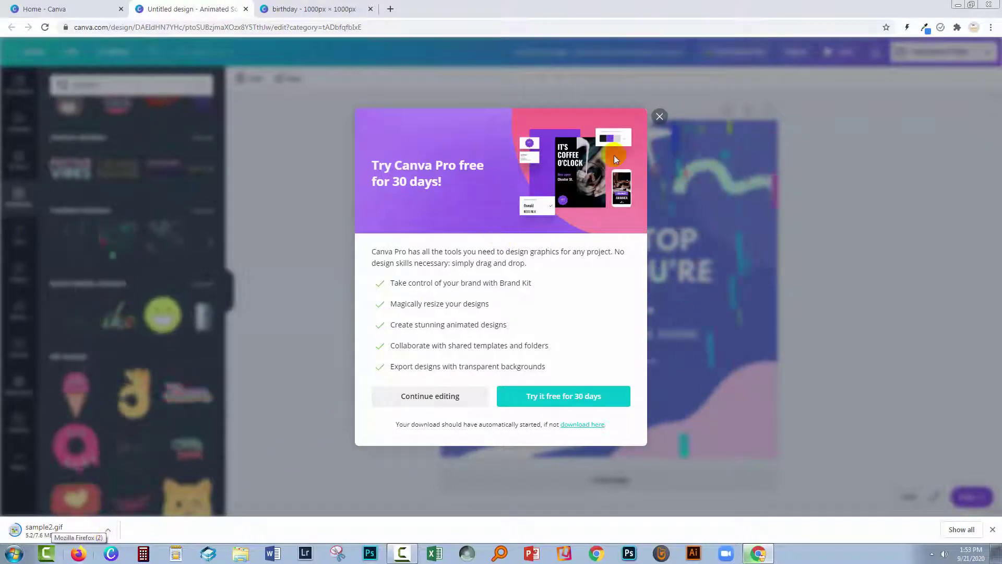
click(658, 115)
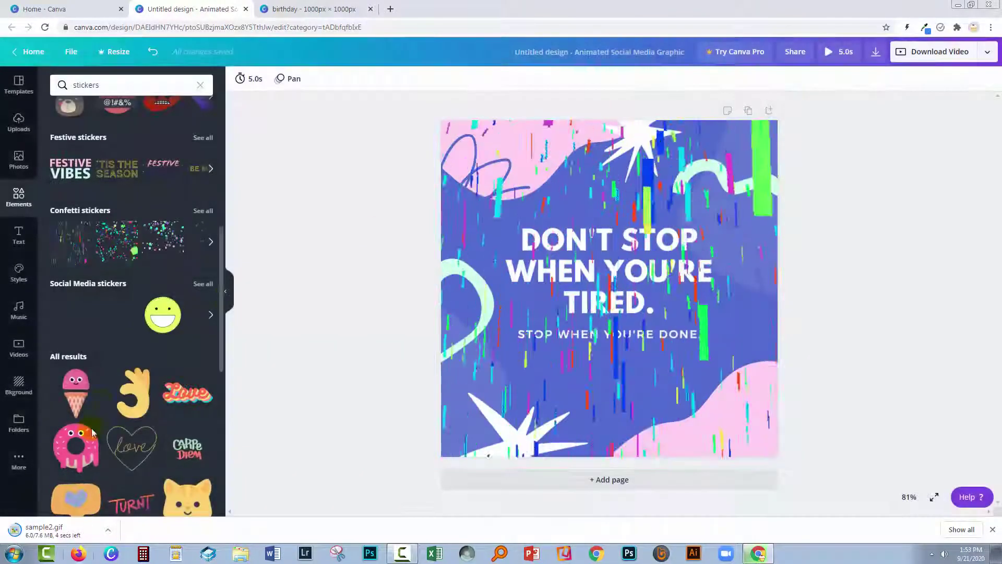
Open the downloaded sample2.gif from the download bar, watch it play, then close it
click(107, 530)
click(128, 461)
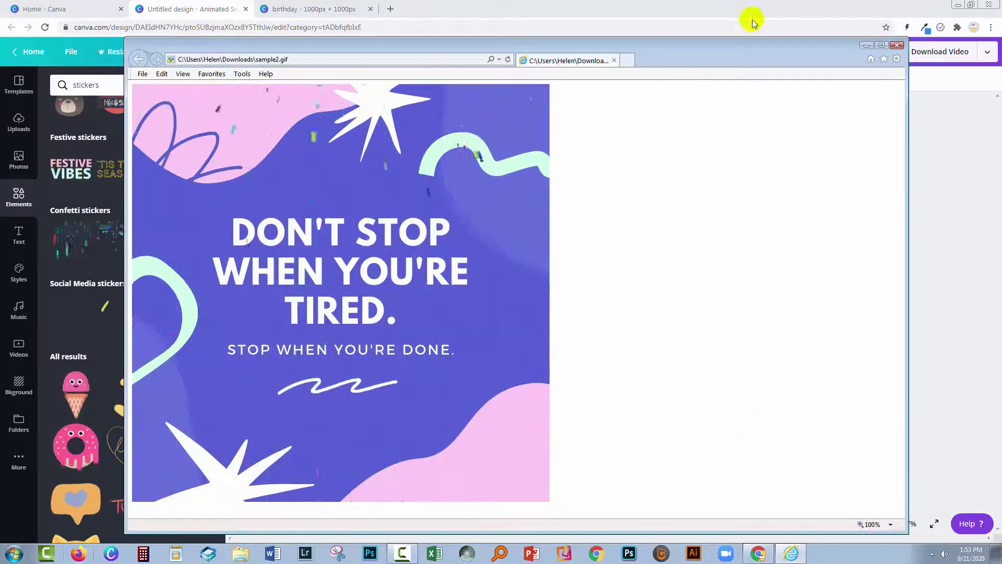
click(897, 45)
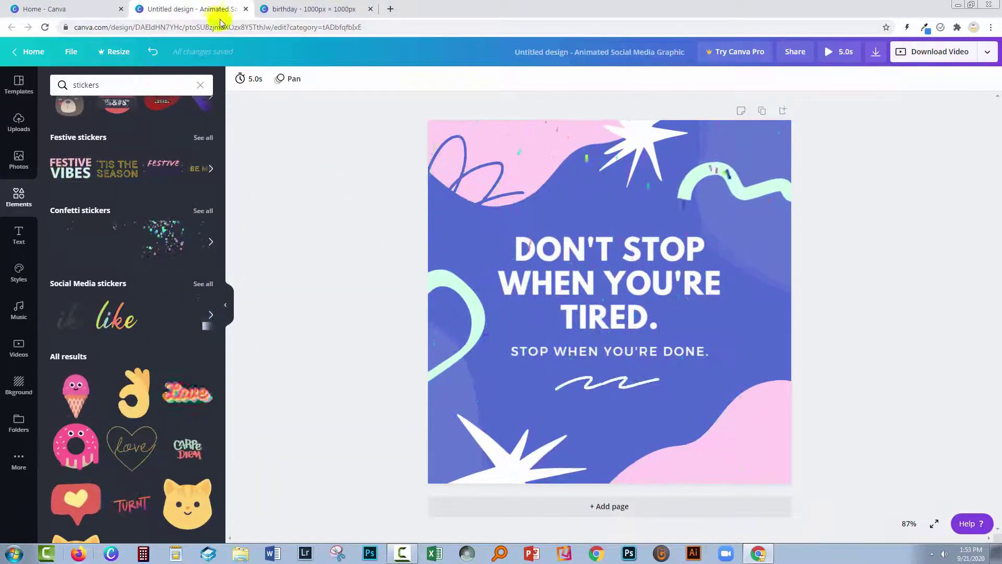
From the Canva home page, create a new 1000 × 1000 px custom-size design
click(89, 9)
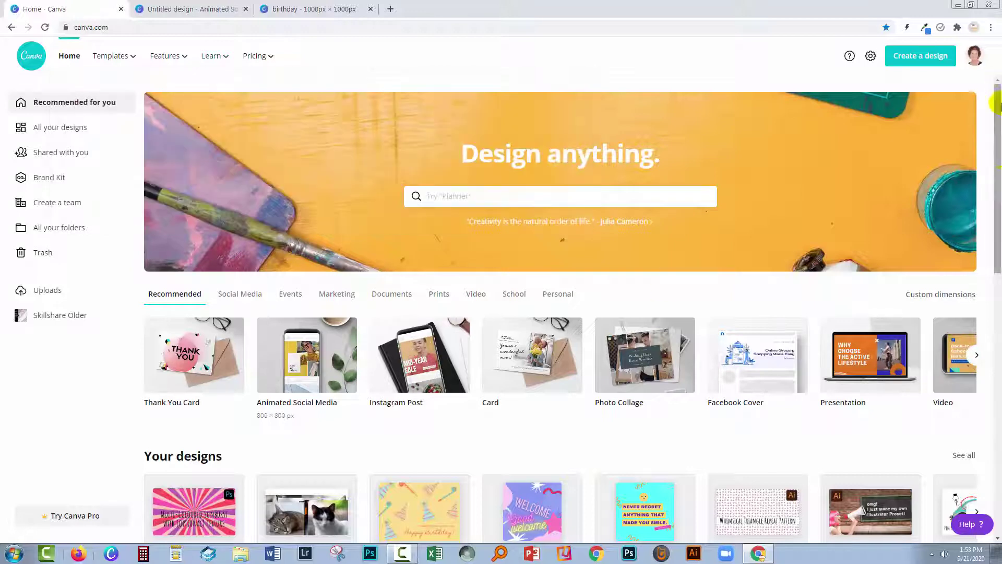
click(925, 56)
click(829, 103)
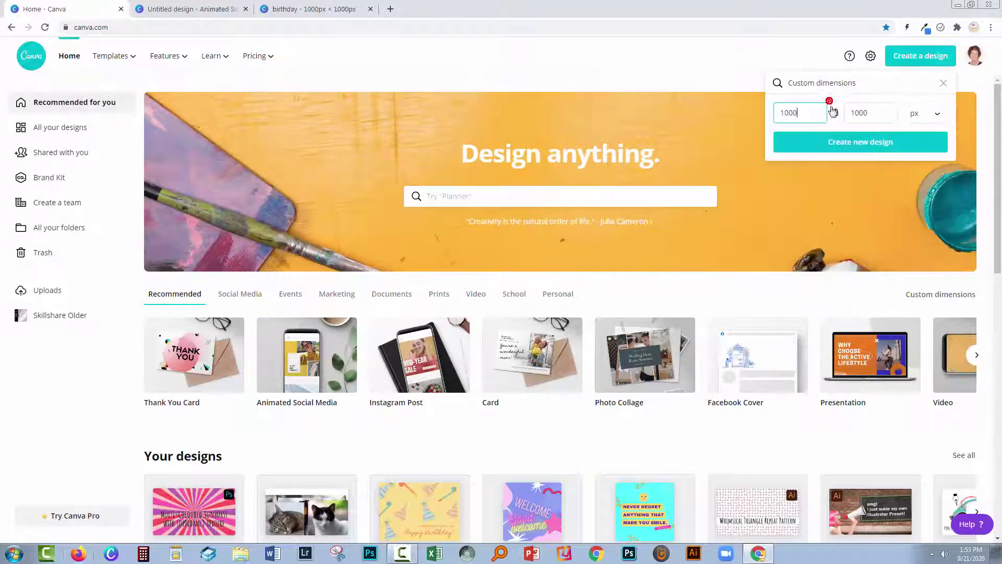
click(858, 142)
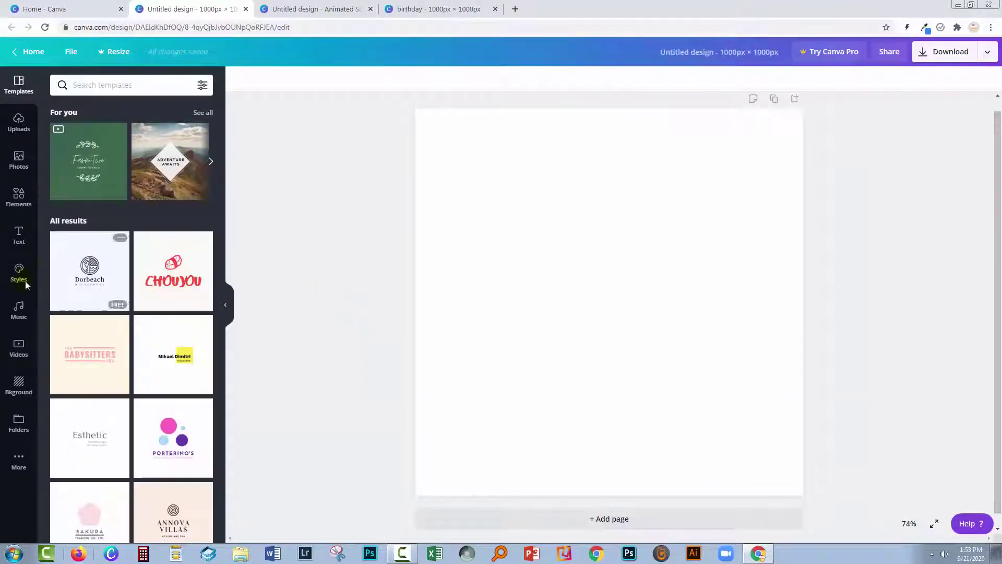
Add a heading reading 'happy' and set it in the Nickainley script font
click(18, 230)
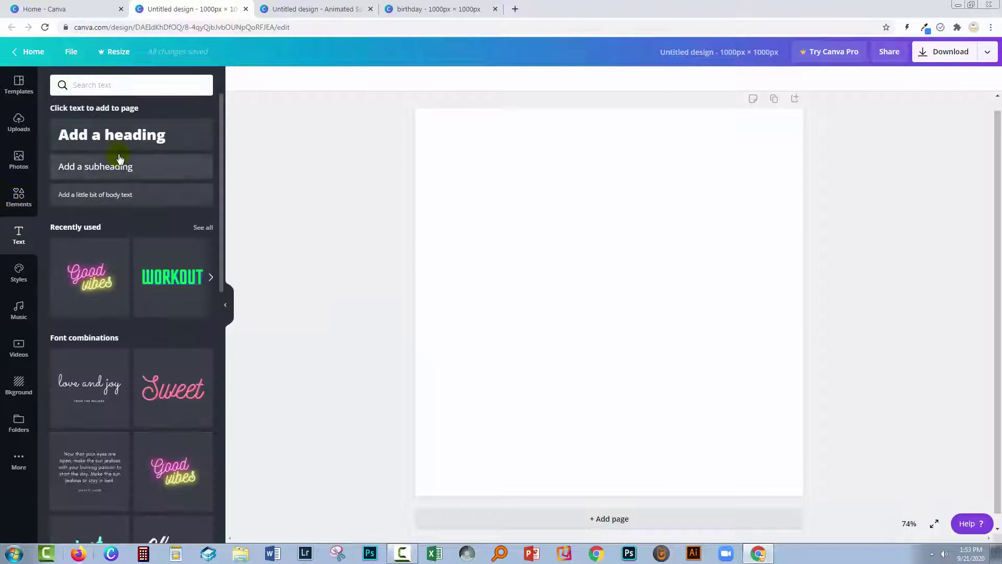
click(130, 136)
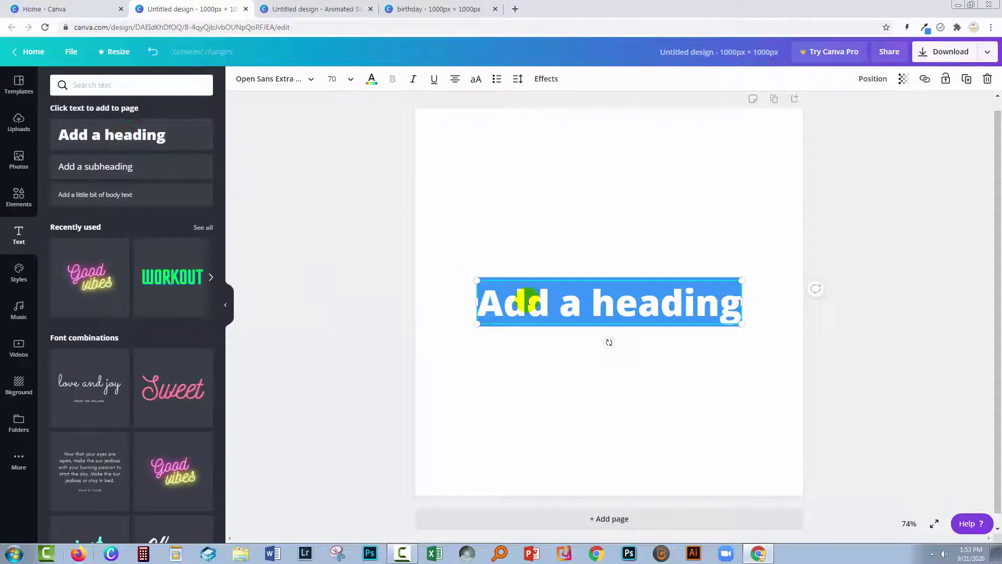
text(happy)
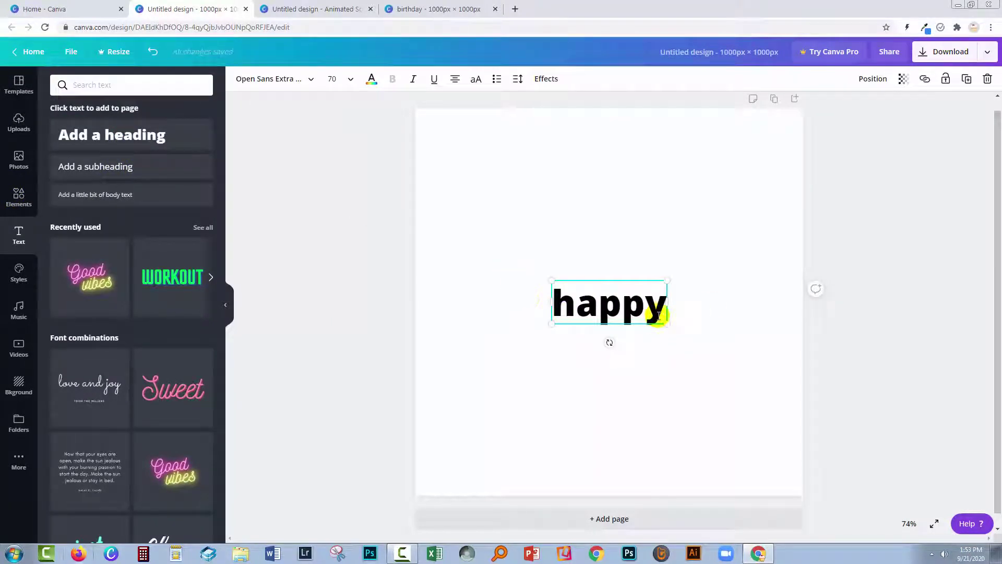
drag(665, 306, 555, 304)
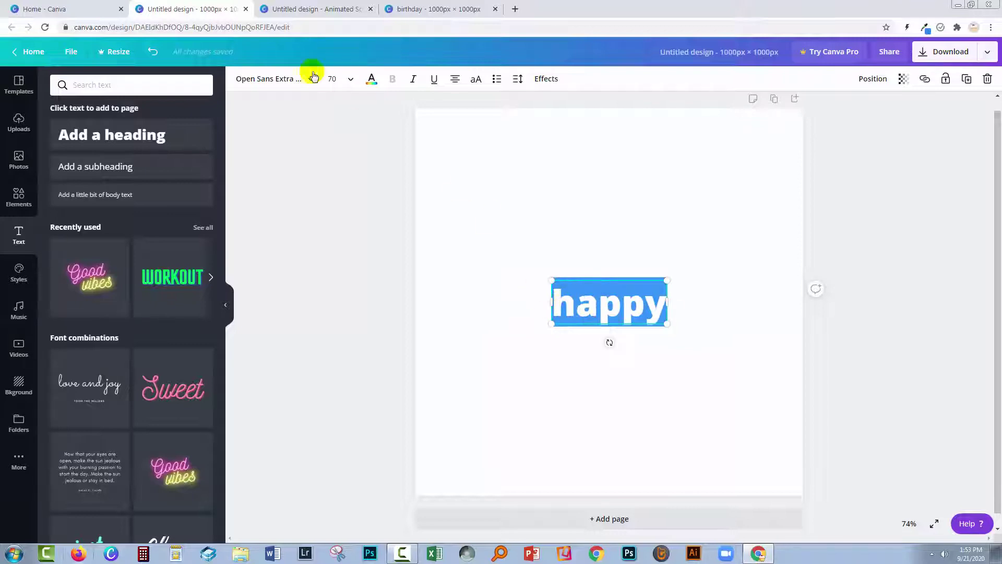
click(278, 80)
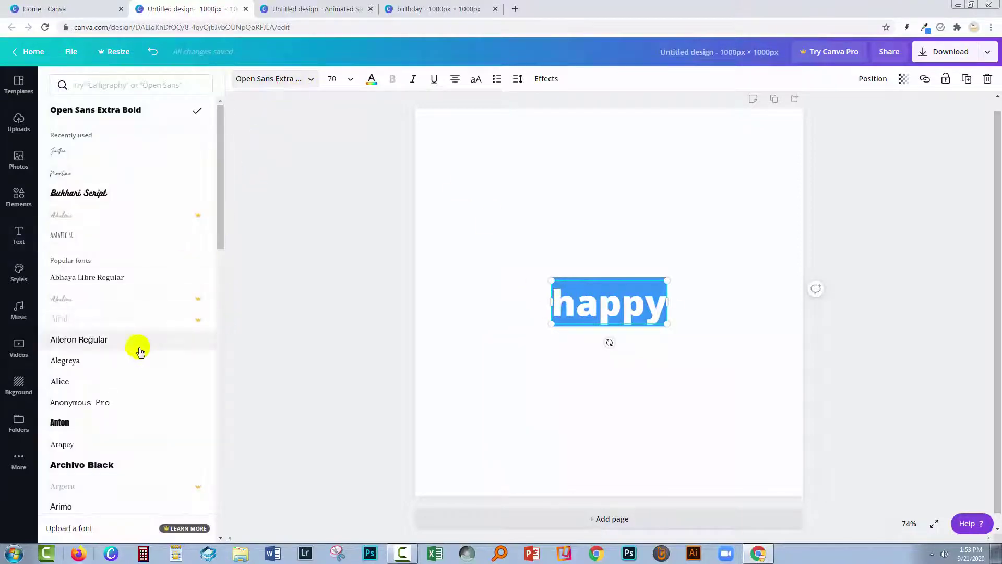
scroll(130, 338, down, 6)
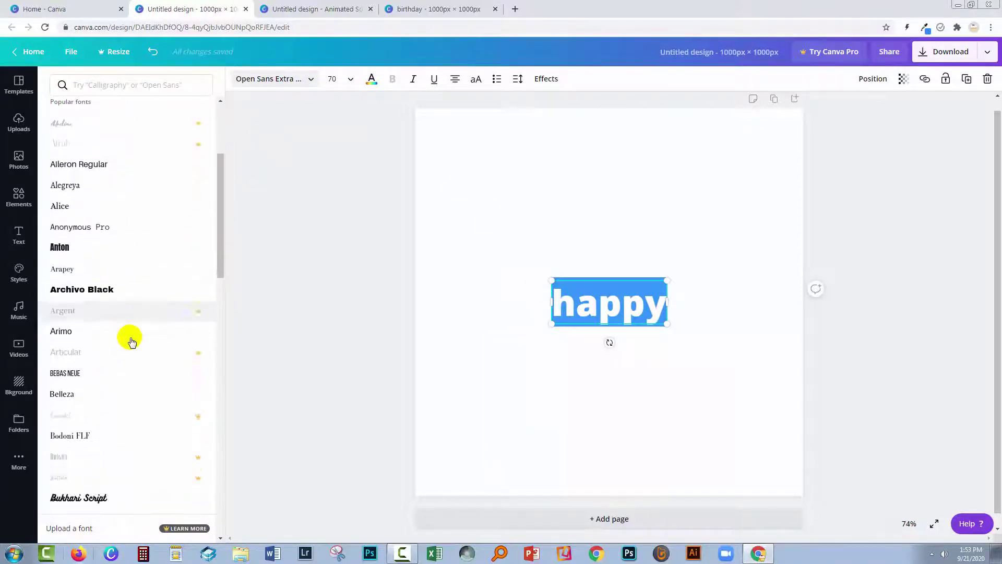
scroll(139, 375, down, 7)
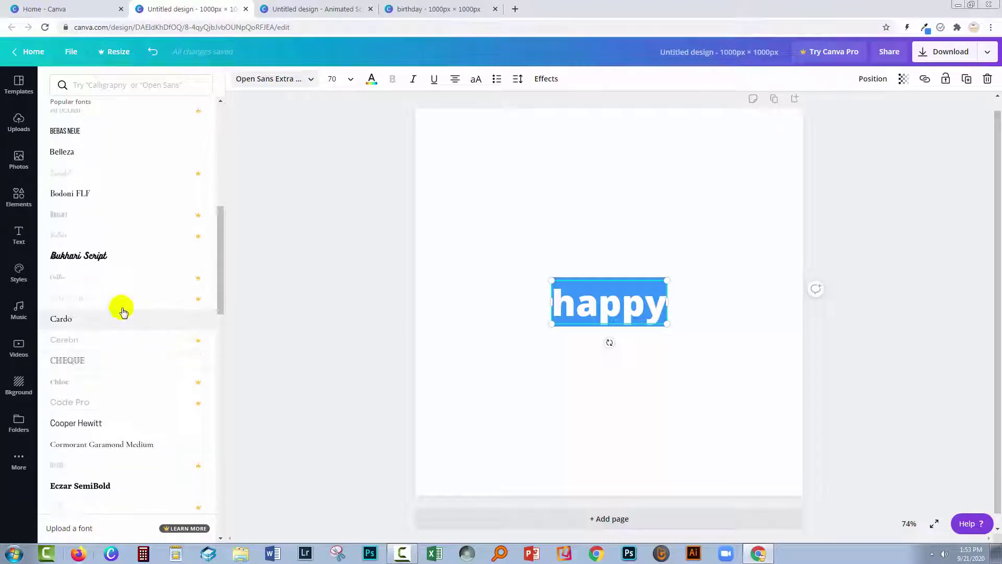
scroll(152, 376, down, 8)
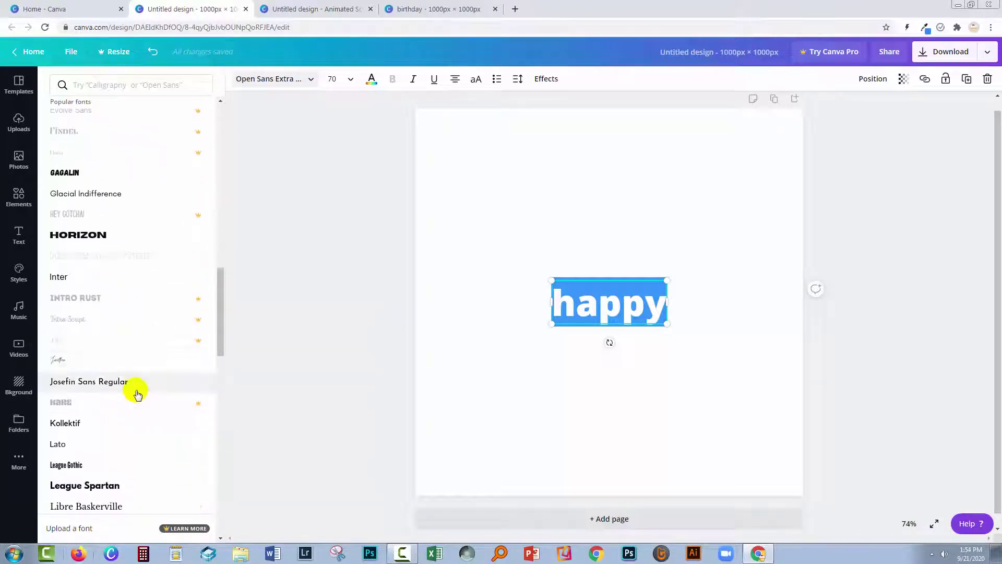
click(130, 402)
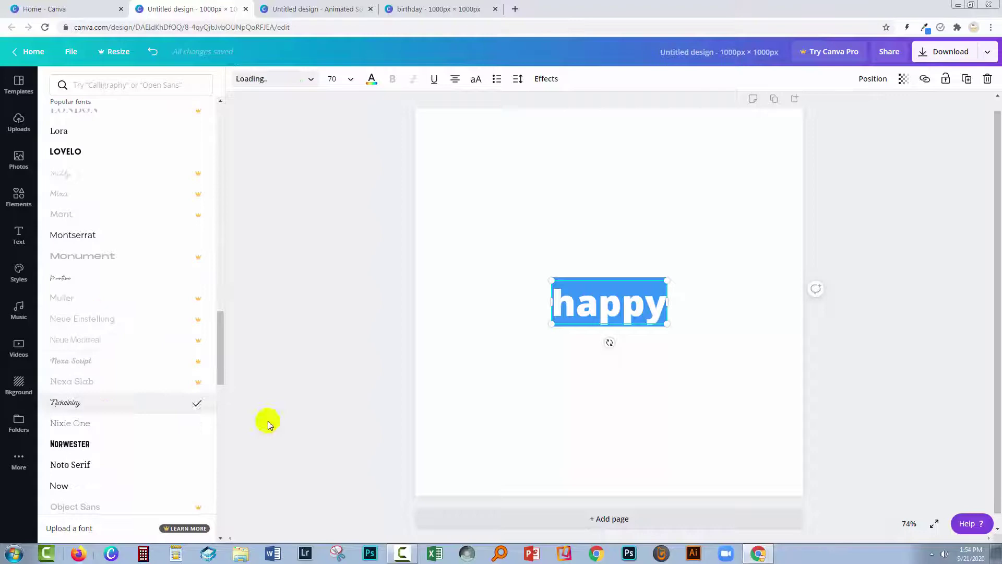
Enlarge 'happy', colour it pink, and add a turquoise 'birthday' copy beneath it
drag(573, 287, 531, 118)
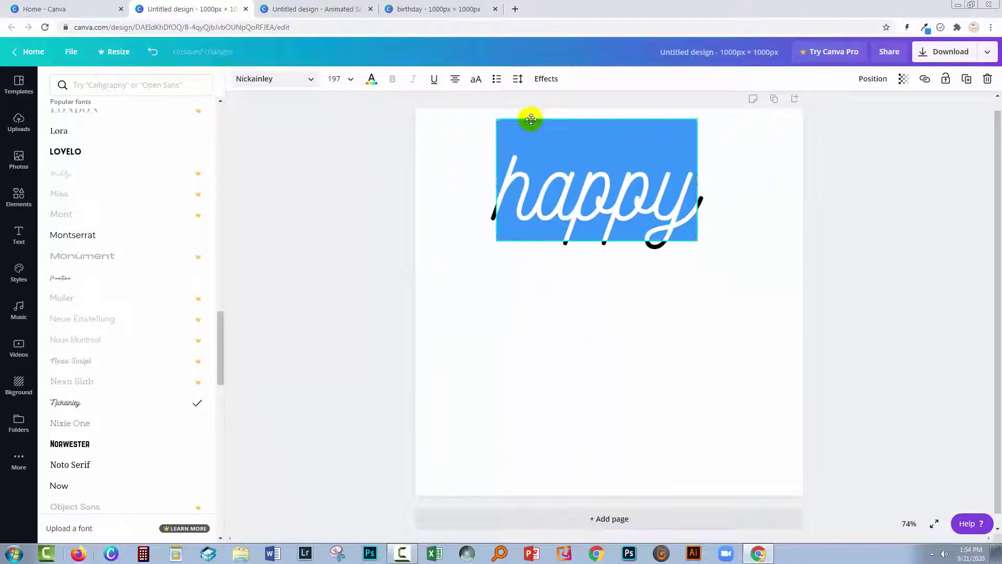
click(371, 79)
click(966, 79)
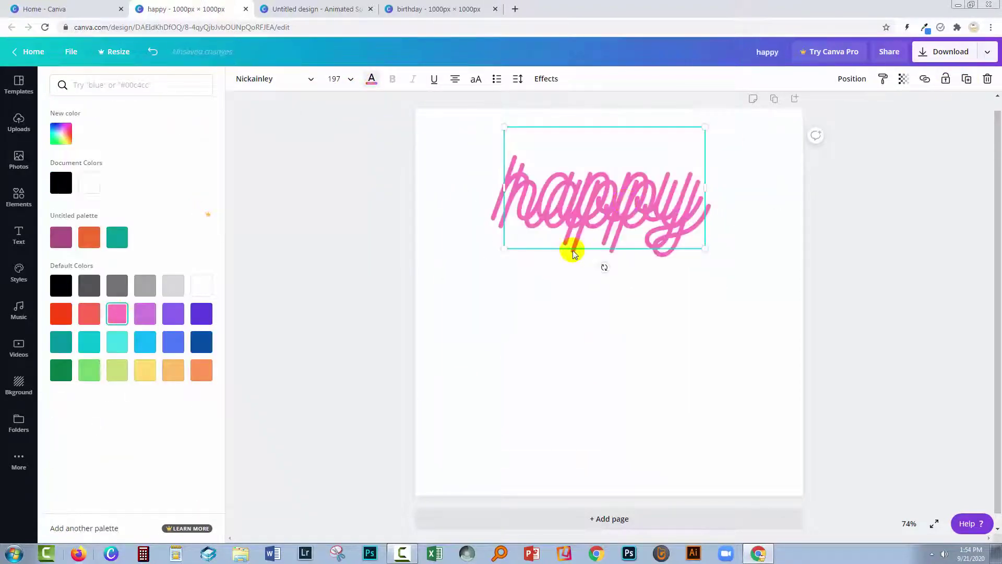
drag(583, 136, 591, 277)
double_click(490, 315)
text(bir)
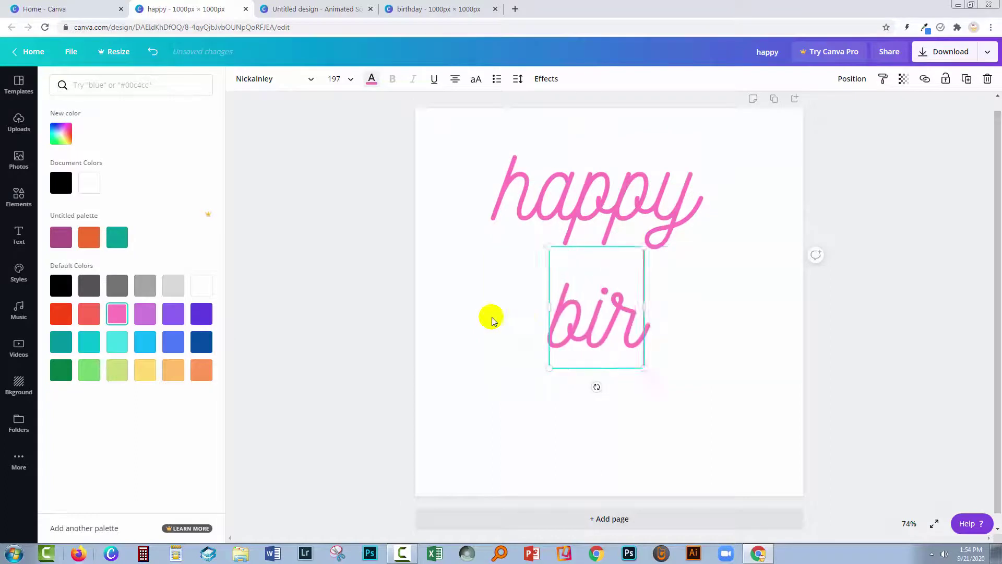
text(thday)
click(117, 341)
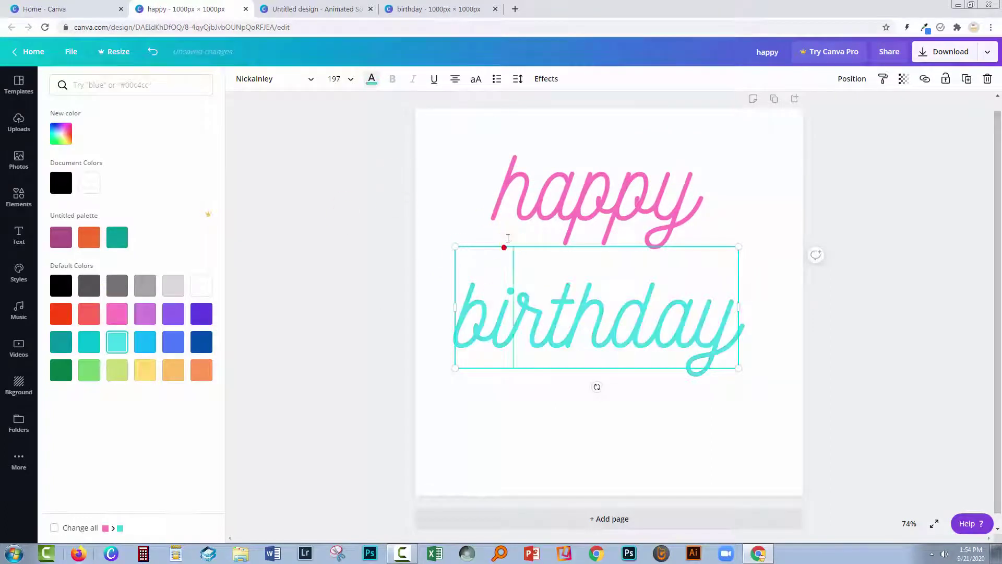
key(Escape)
drag(600, 360, 611, 362)
Search Elements for 'cake' and place the cupcake graphic below 'birthday'
click(19, 197)
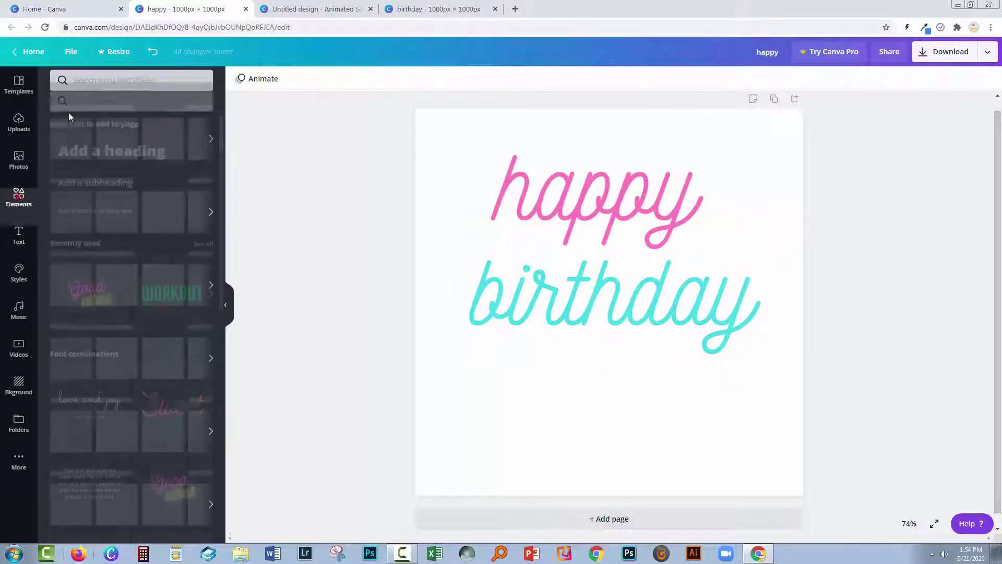
click(83, 81)
text(cak)
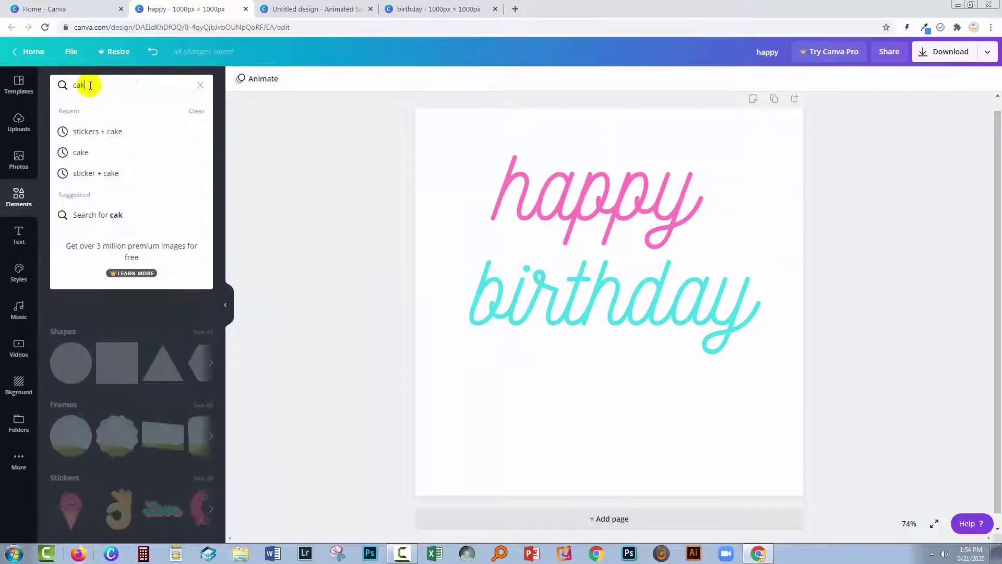
text(e)
key(Return)
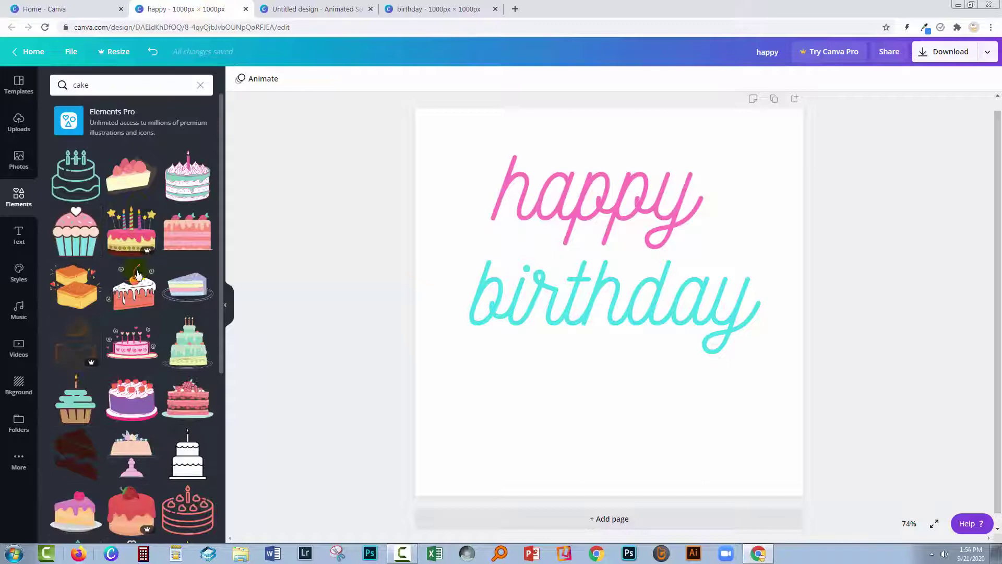
click(75, 243)
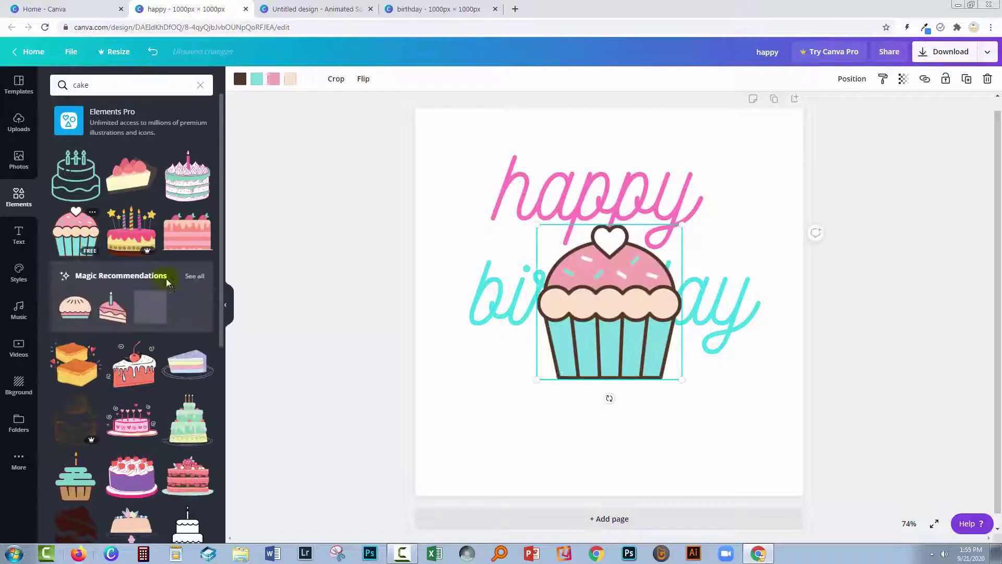
drag(620, 363, 619, 443)
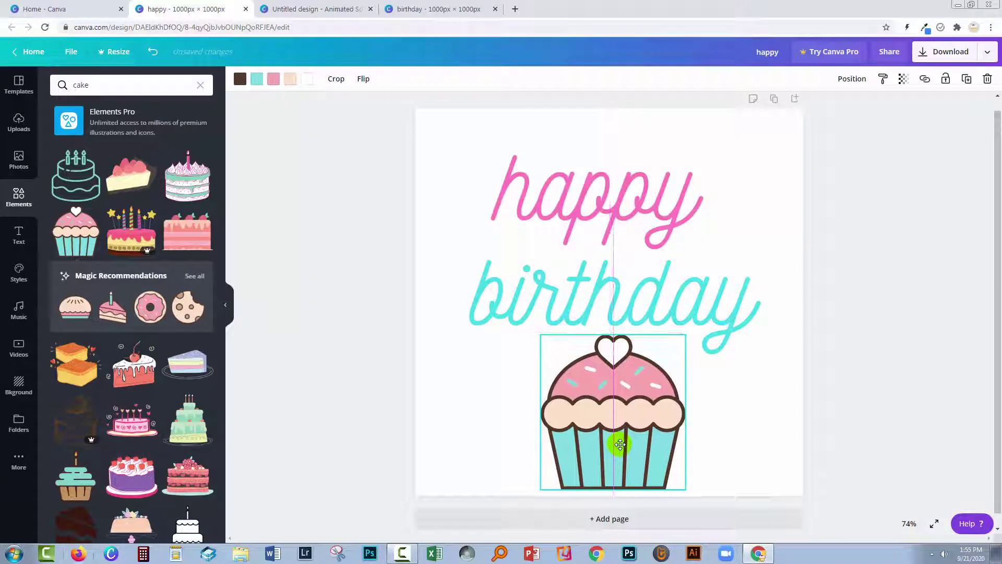
Recolour 'happy' a softer pink and 'birthday' a lighter cyan, then recentre 'happy'
click(645, 180)
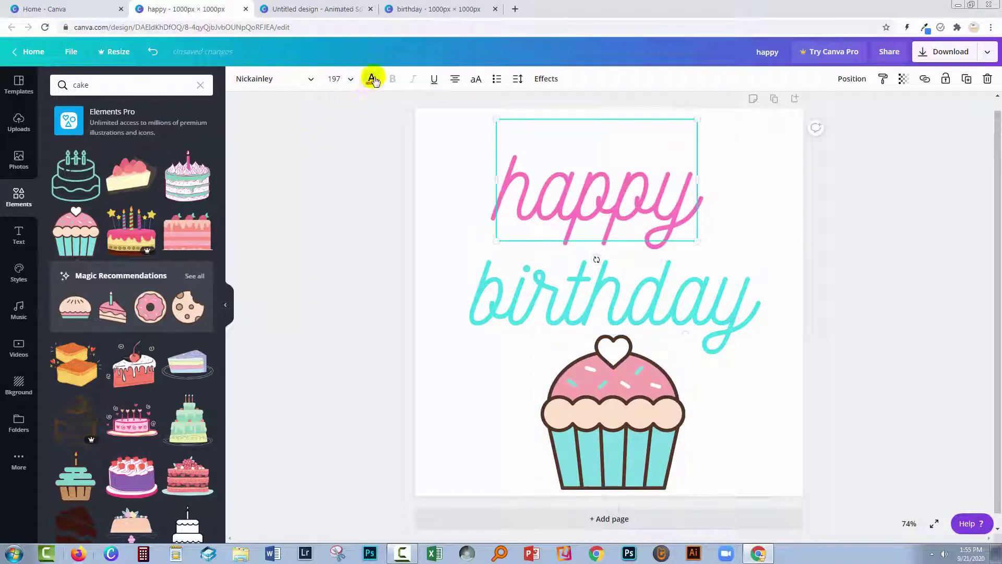
click(373, 79)
click(145, 186)
click(678, 313)
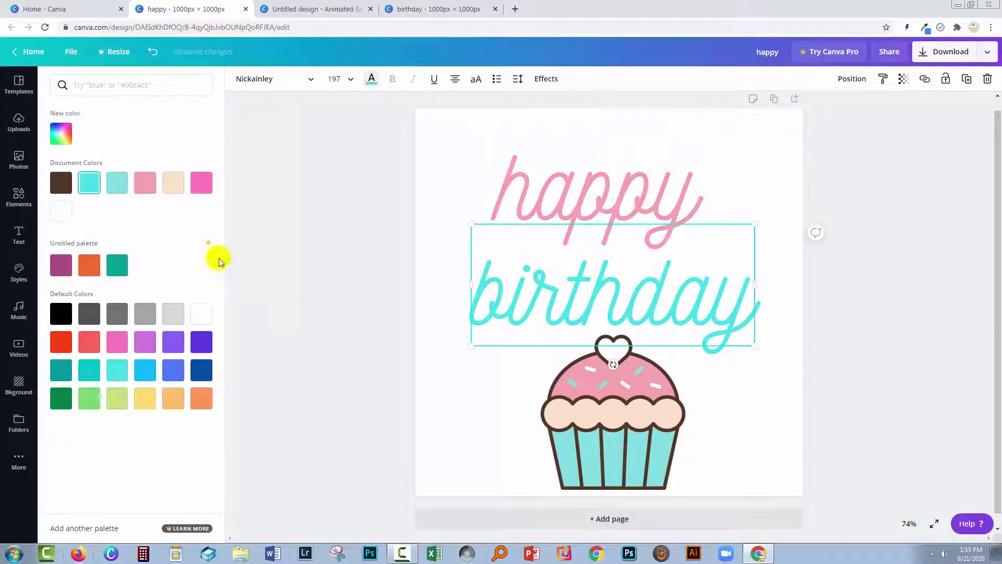
click(116, 182)
click(960, 336)
click(616, 208)
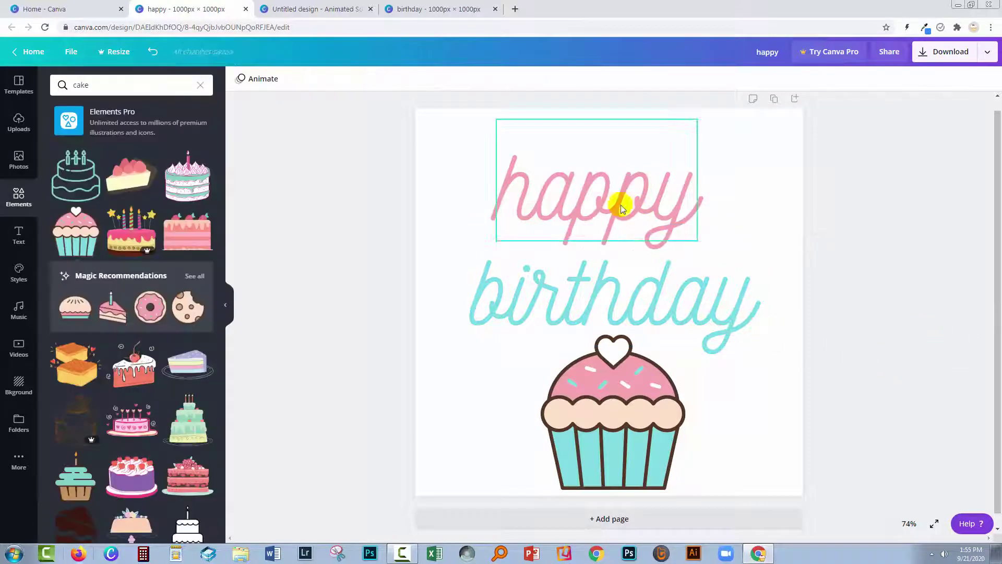
drag(616, 208, 625, 198)
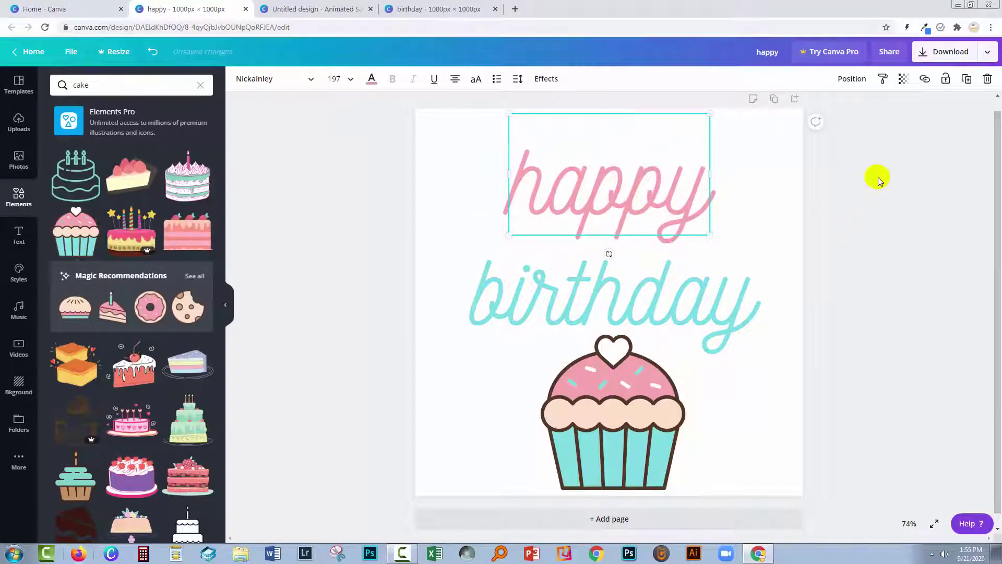
Duplicate the card page four times so the design has five identical pages
click(789, 123)
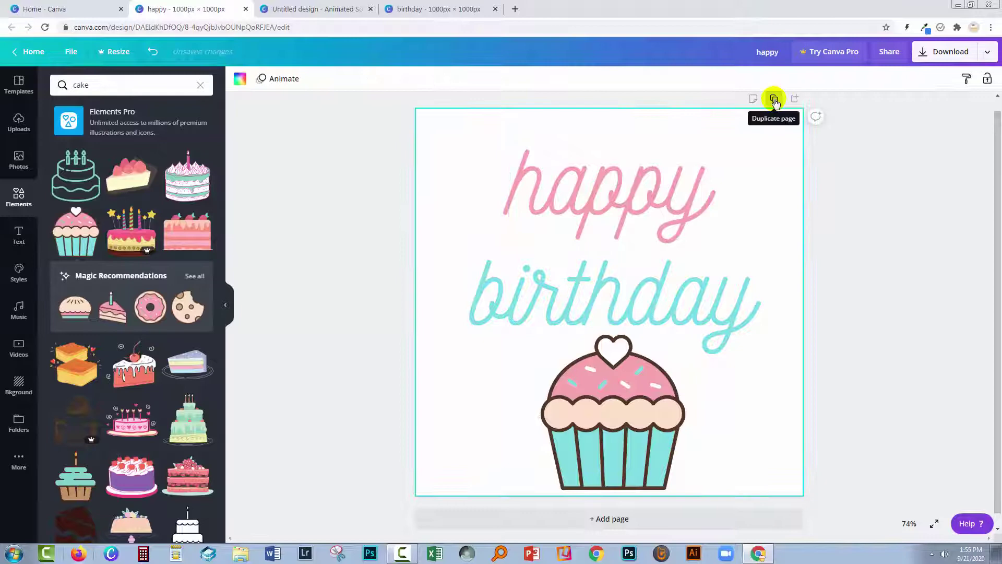
click(774, 100)
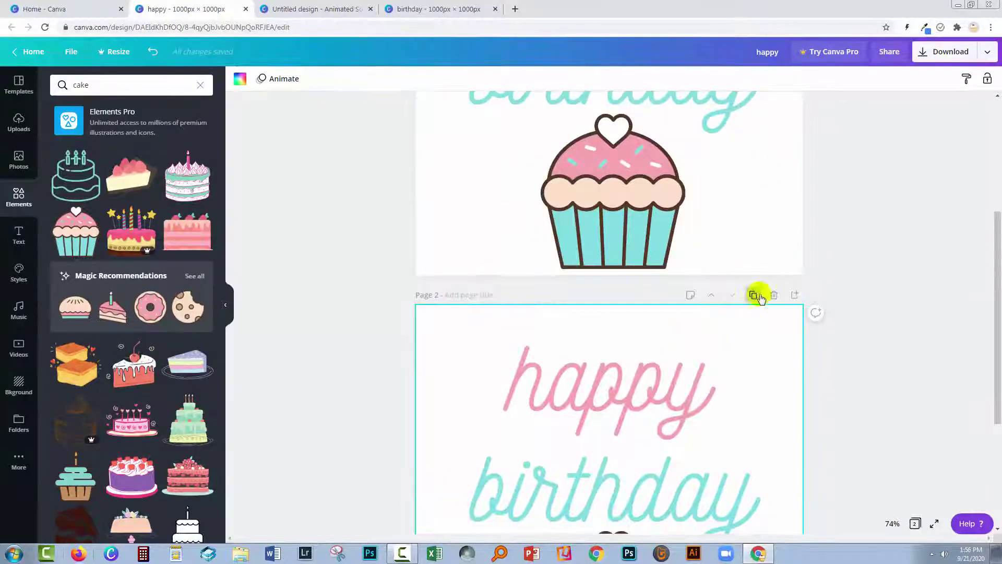
click(752, 294)
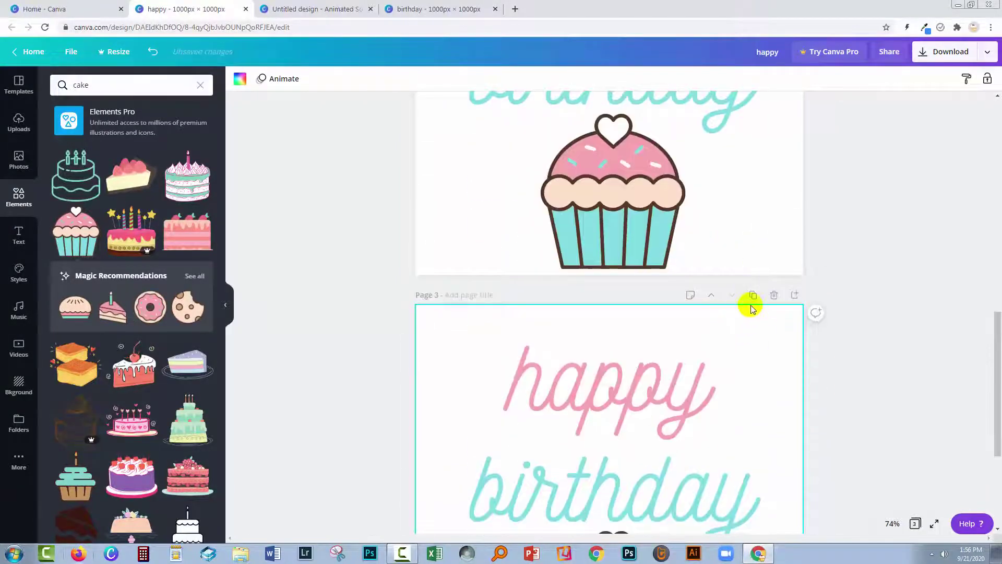
click(753, 295)
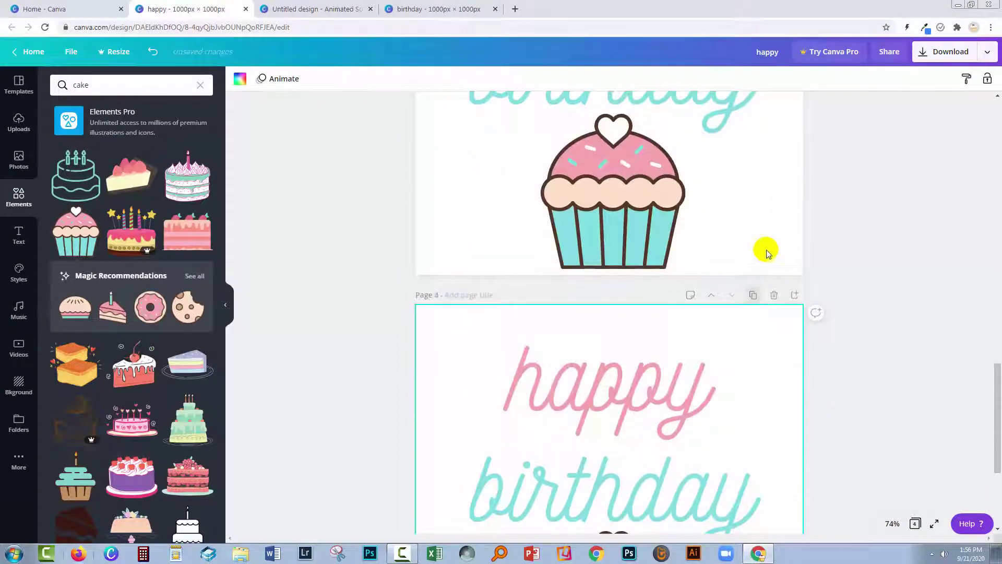
click(754, 298)
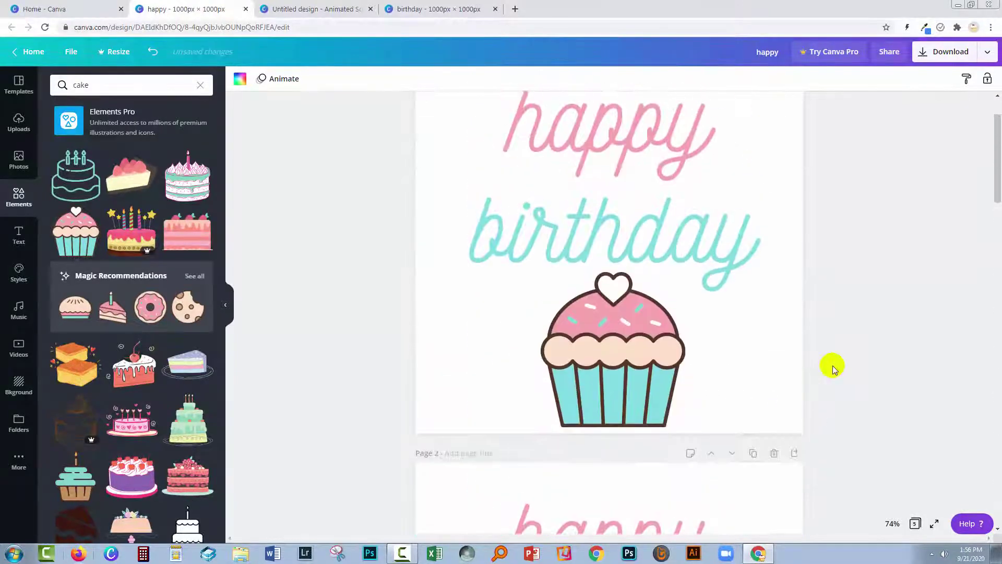
Delete 'happy' and 'birthday' from Page 1 and 'birthday' from Page 2
scroll(832, 368, up, 2)
click(637, 217)
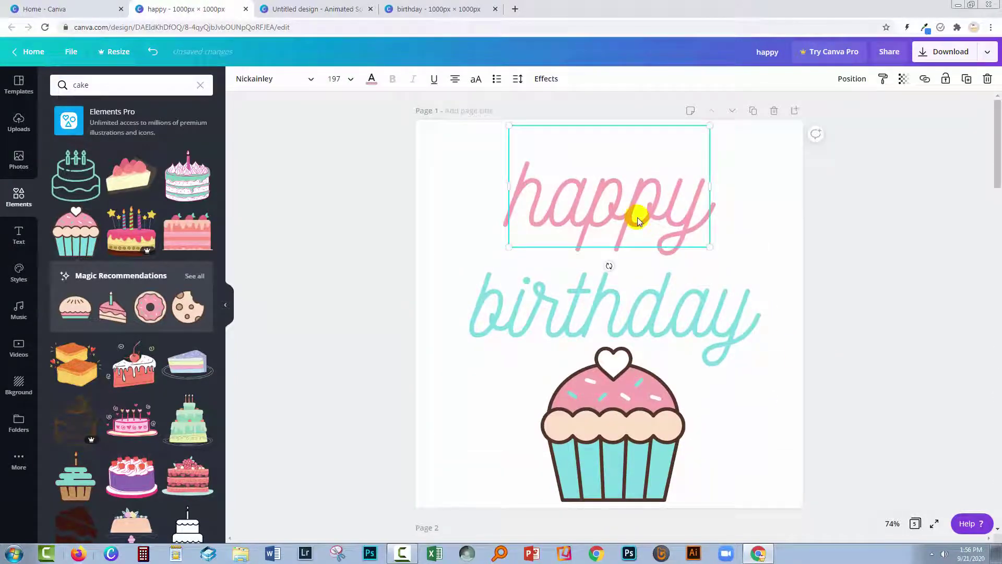
key(Delete)
click(628, 283)
key(Delete)
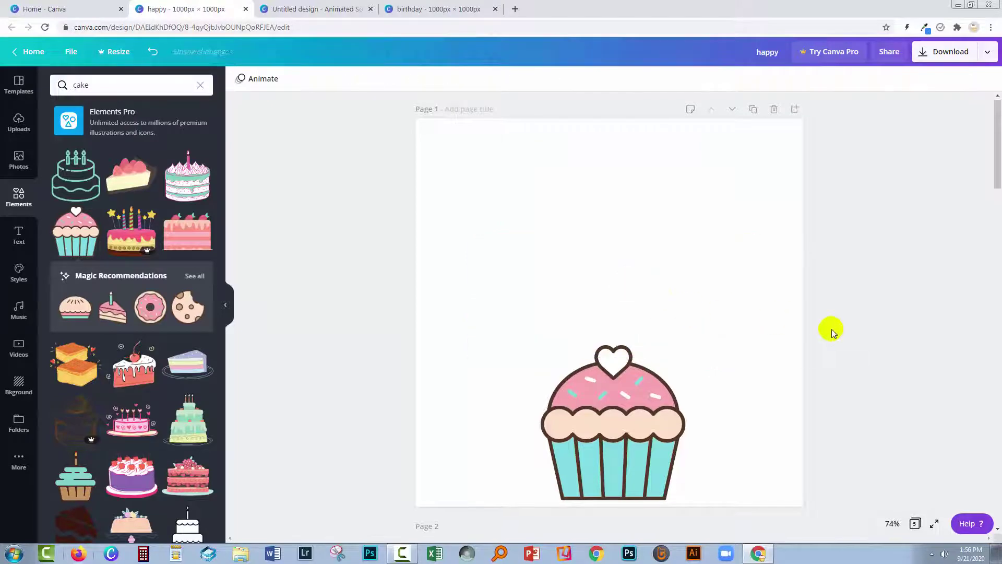
scroll(827, 330, down, 5)
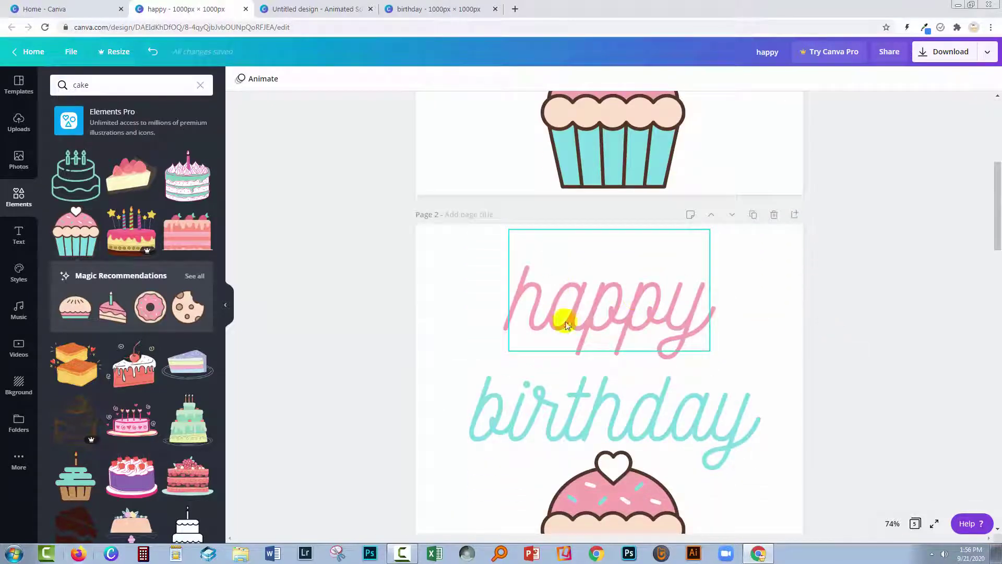
click(677, 417)
key(Delete)
On Page 4, recolour 'happy' teal and 'birthday' pink
scroll(870, 420, down, 3)
scroll(870, 420, down, 3)
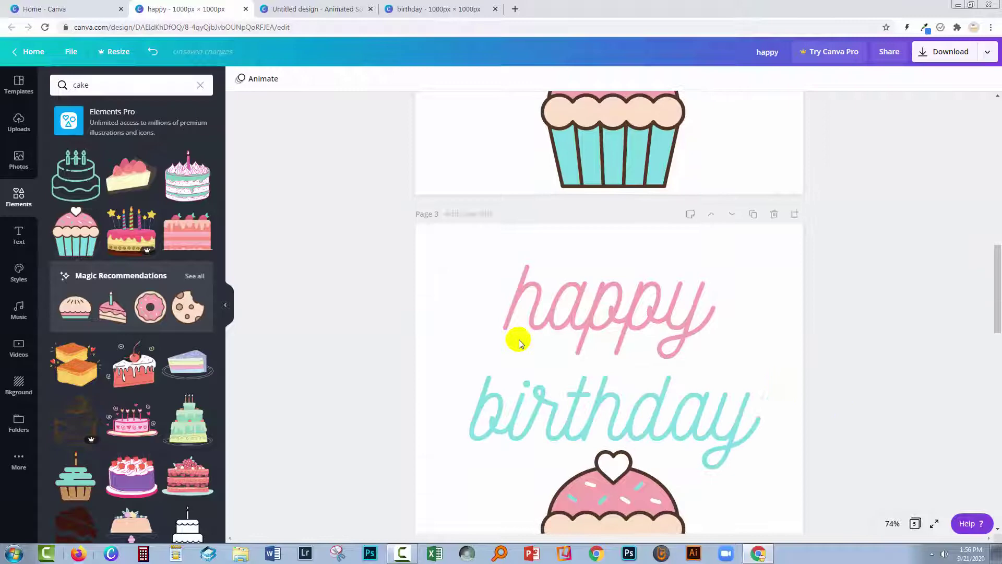
scroll(895, 400, down, 5)
scroll(668, 356, down, 3)
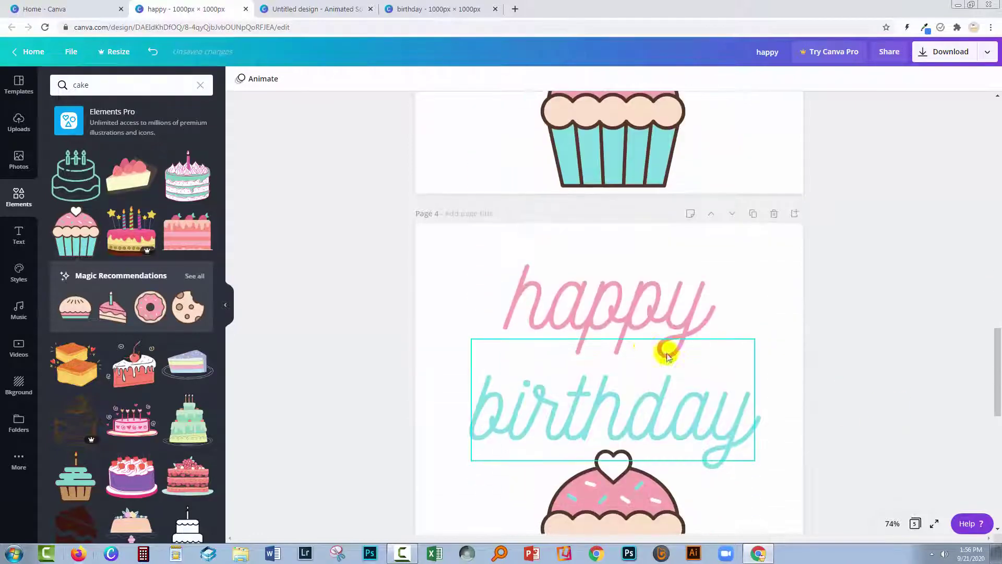
click(579, 321)
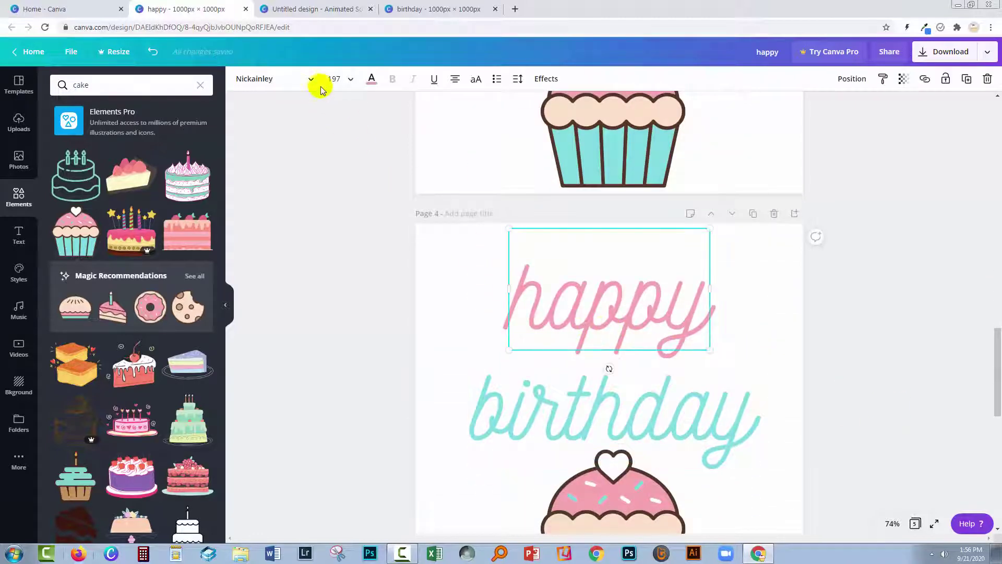
click(371, 79)
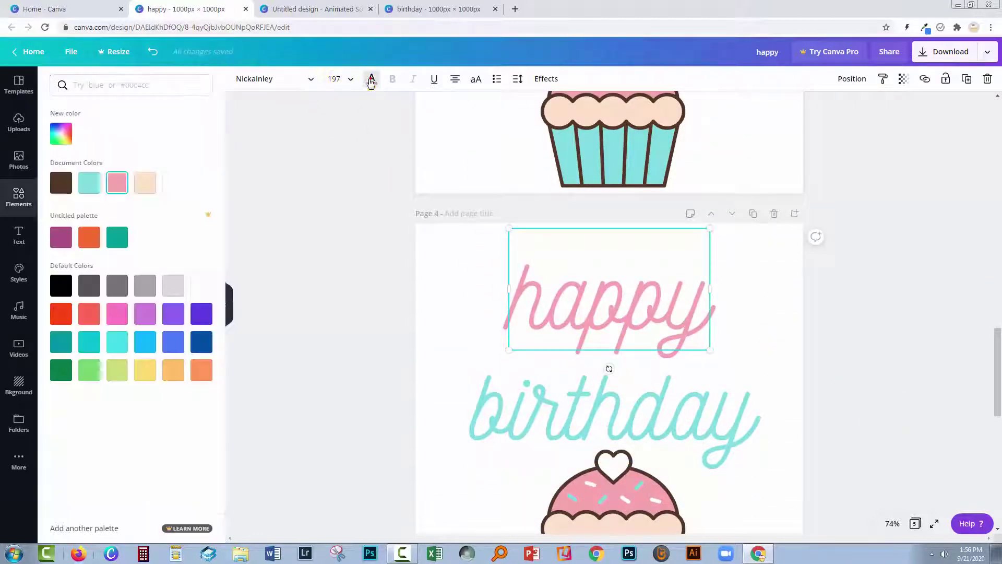
click(88, 183)
click(603, 412)
click(117, 182)
Duplicate Page 5 as Page 6 and recolour its 'happy' teal and 'birthday' pink
scroll(834, 365, down, 5)
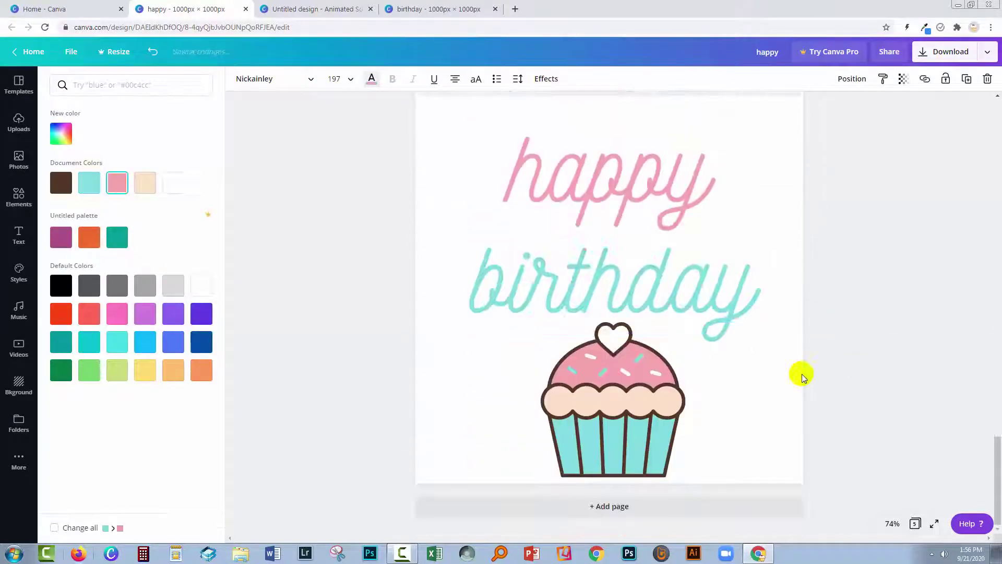
click(560, 374)
scroll(574, 381, down, 1)
click(836, 372)
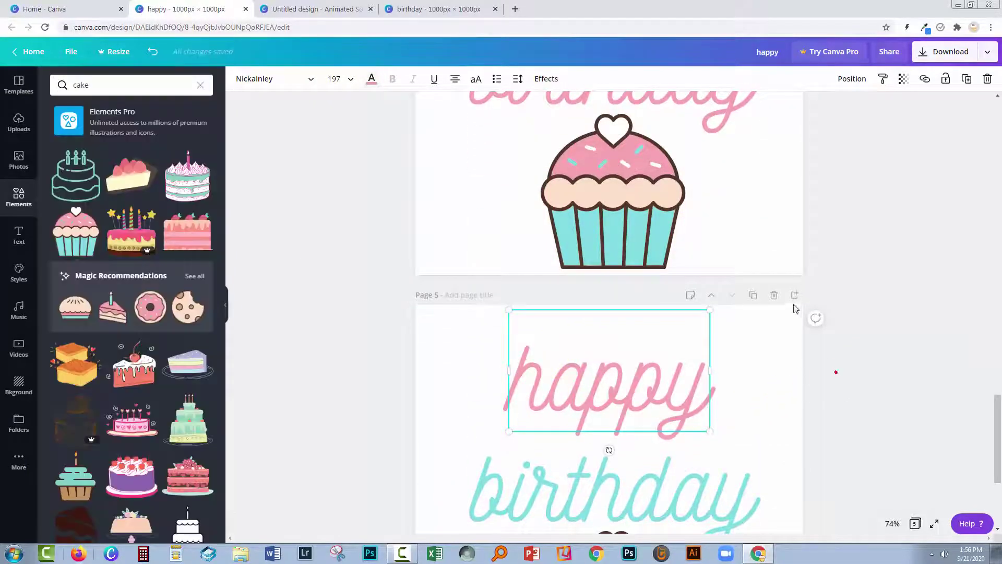
click(754, 294)
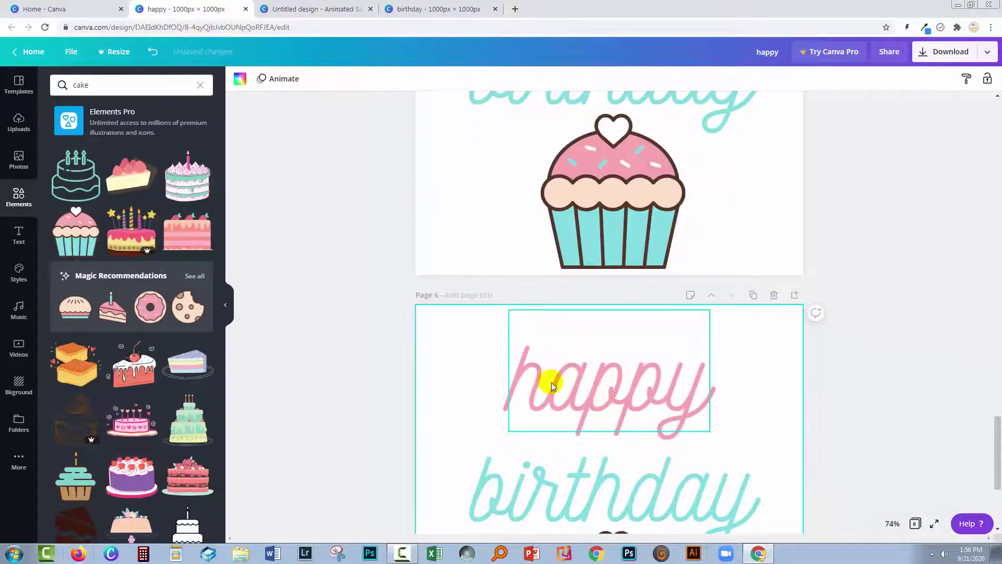
click(530, 385)
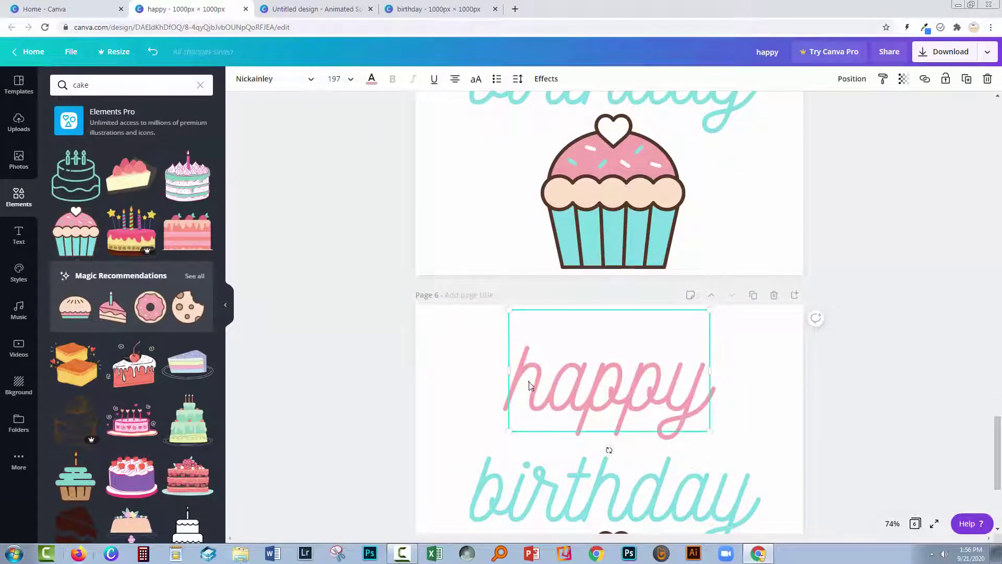
click(372, 84)
click(89, 182)
click(481, 497)
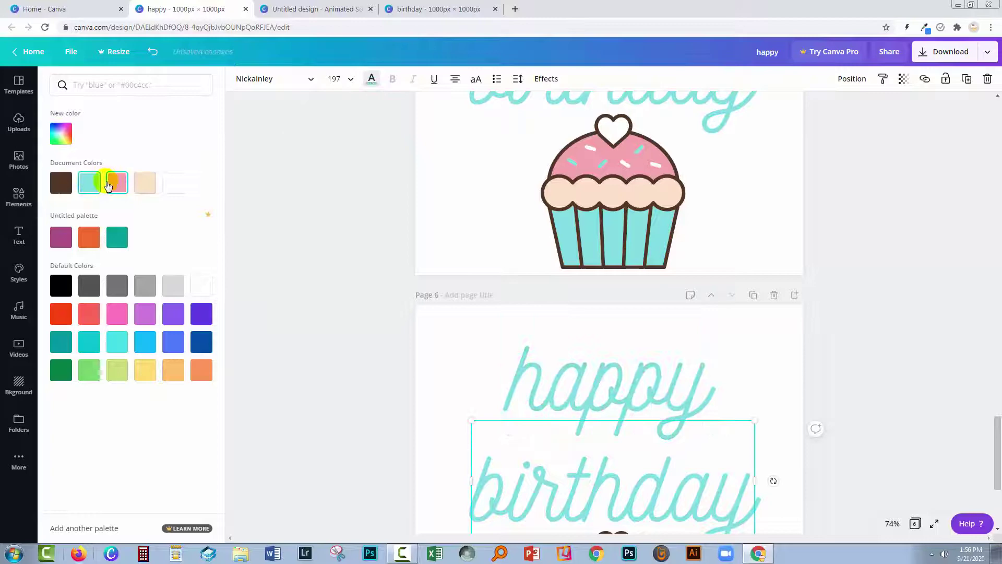
click(117, 183)
scroll(906, 366, up, 20)
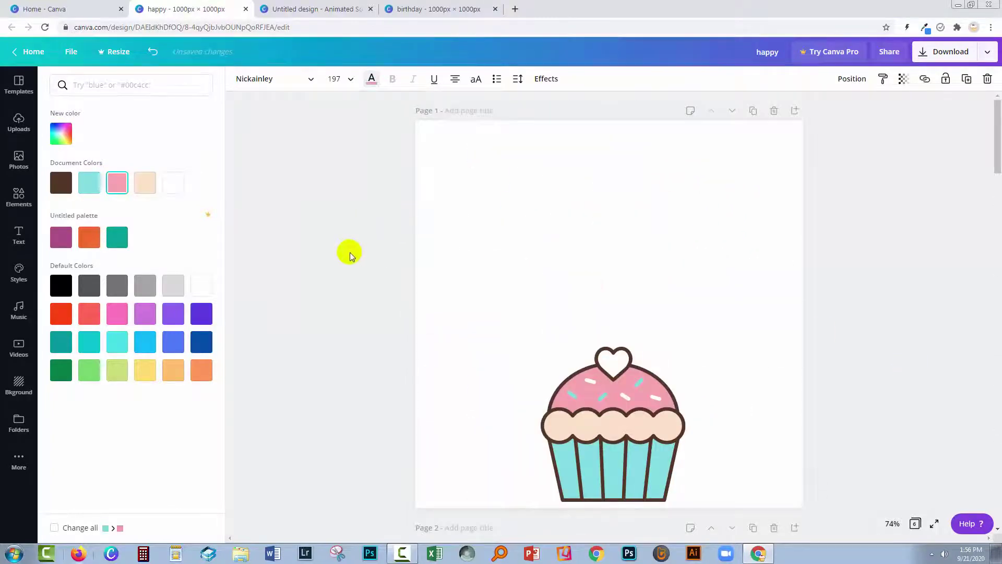
key(Escape)
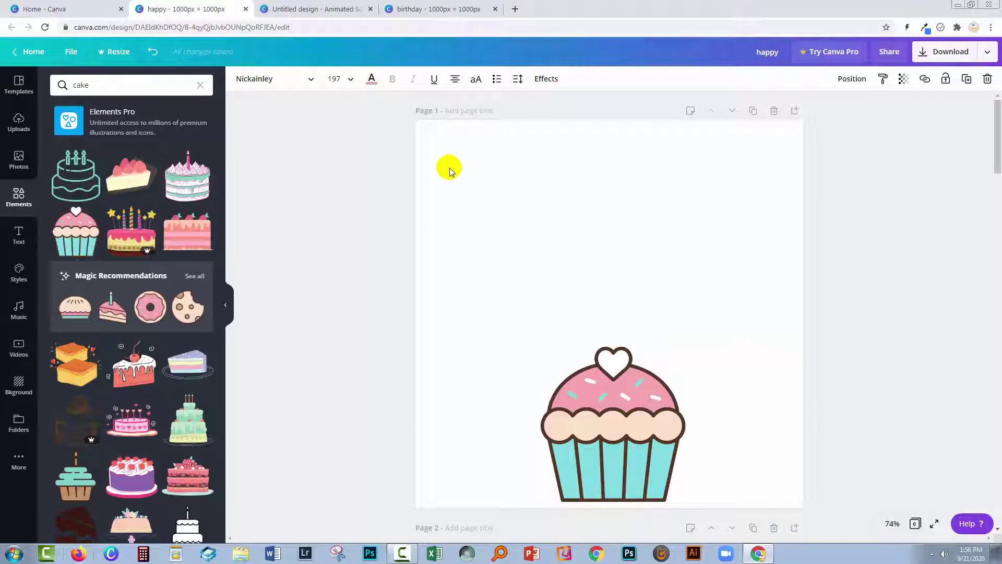
Apply the Block page animation to all six pages, each 5.0 s for a 30.0 s total
click(481, 178)
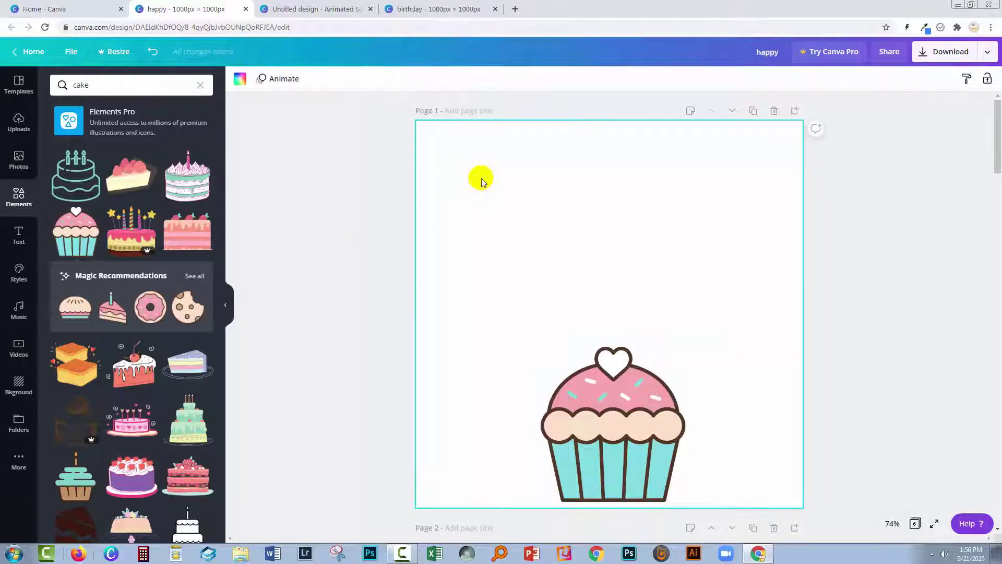
click(270, 80)
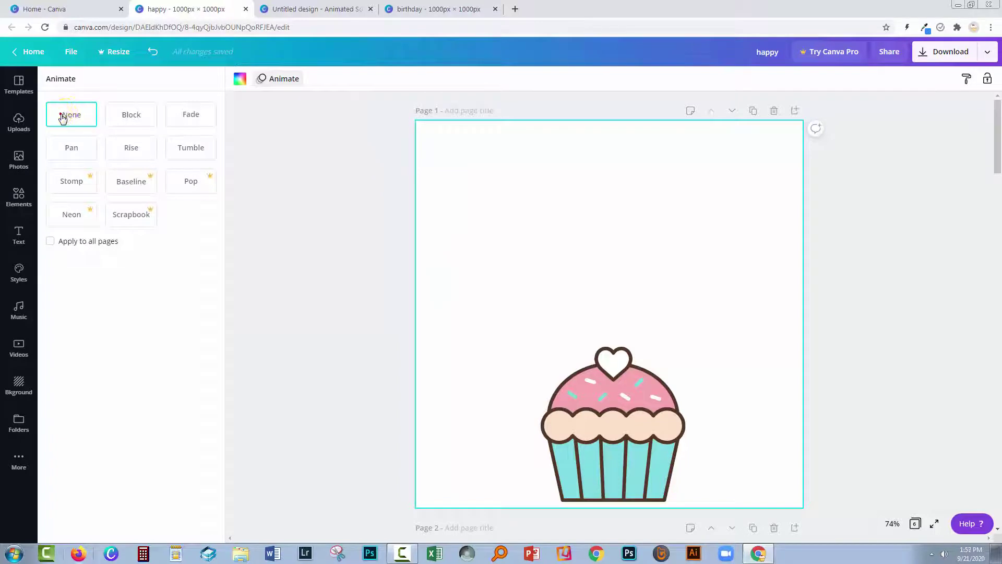
click(132, 118)
click(298, 172)
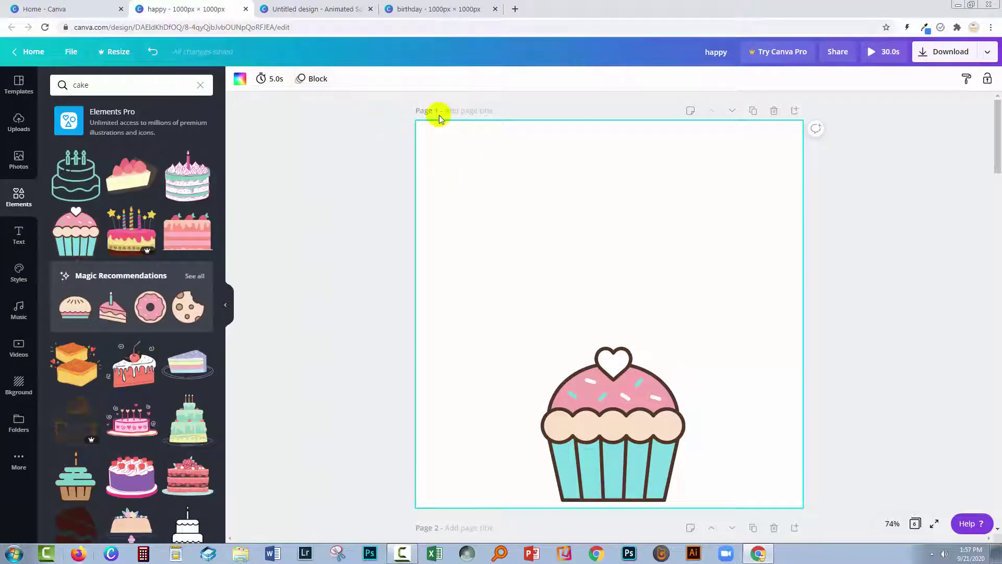
click(312, 79)
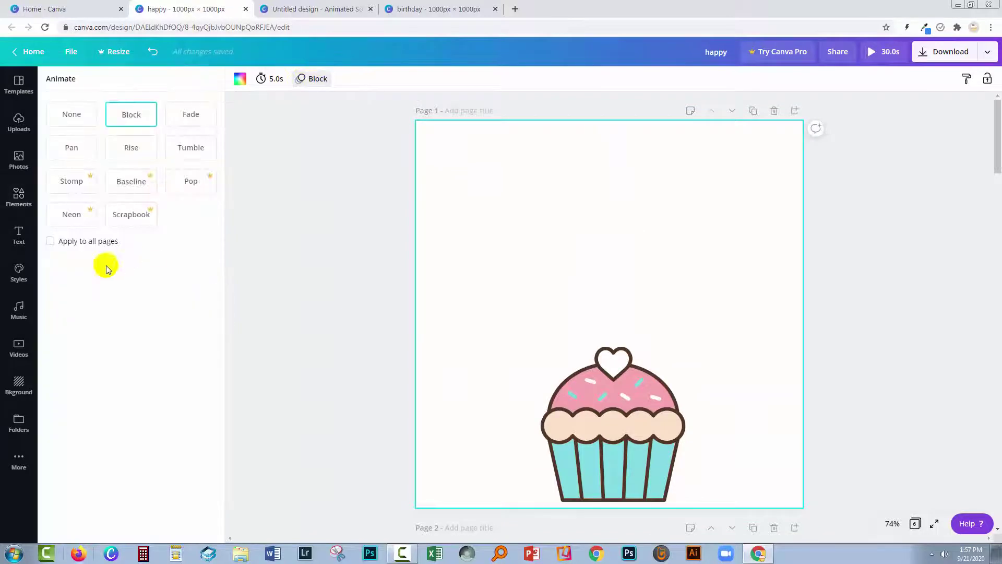
click(270, 214)
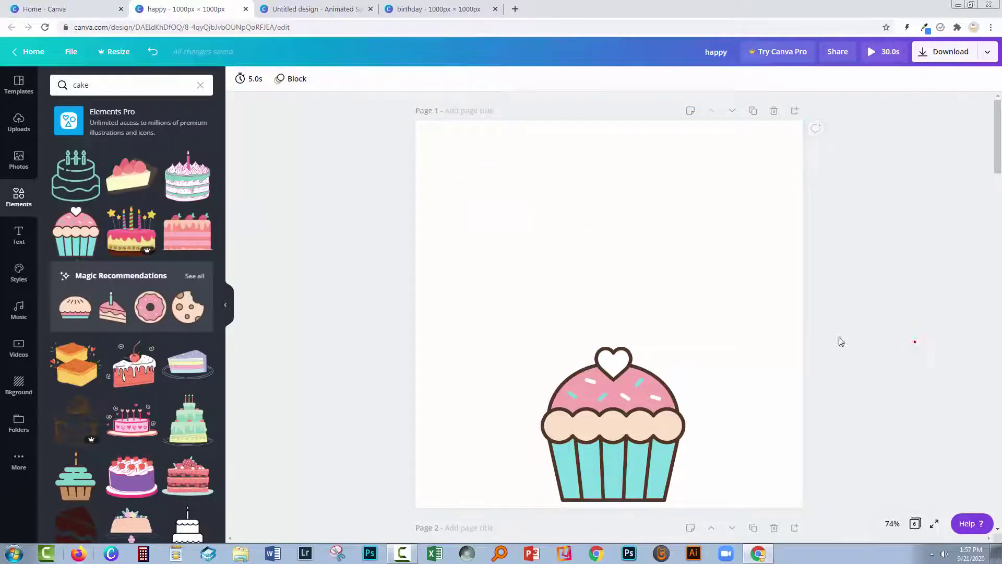
scroll(569, 340, down, 5)
scroll(568, 340, up, 5)
click(306, 129)
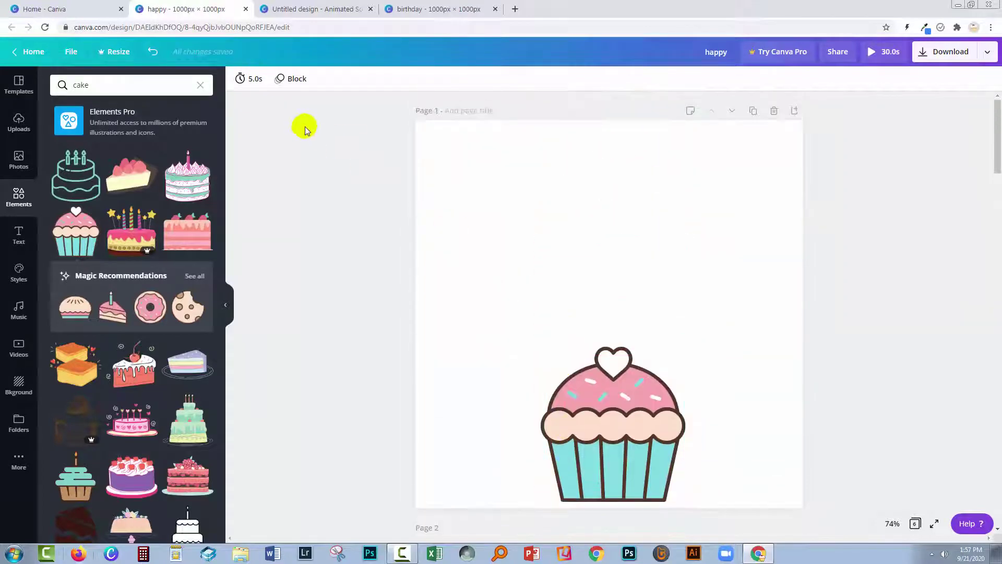
Shorten each of the six pages to 0.3 s, cutting total playback to 1.8 s
click(252, 80)
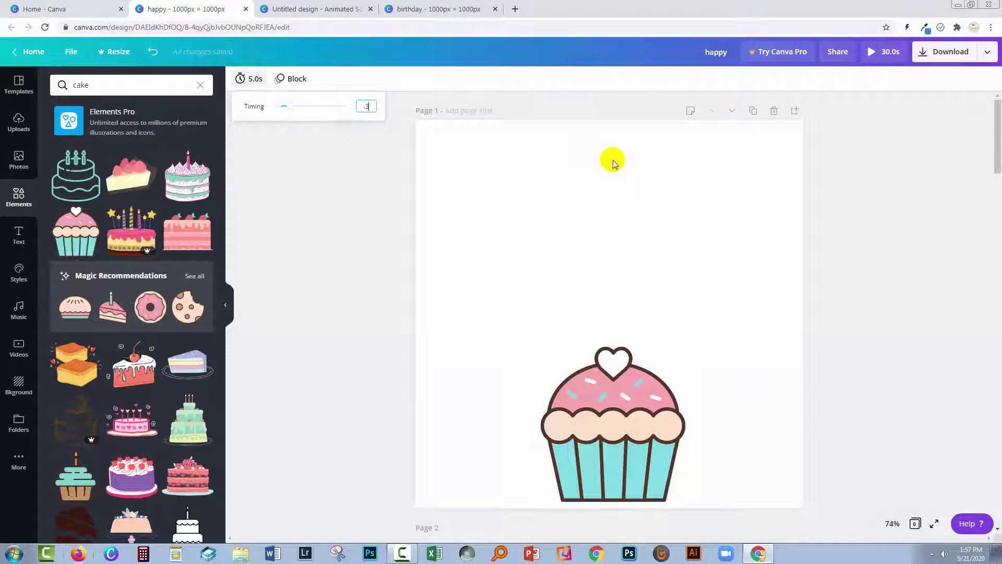
scroll(465, 351, down, 5)
click(468, 353)
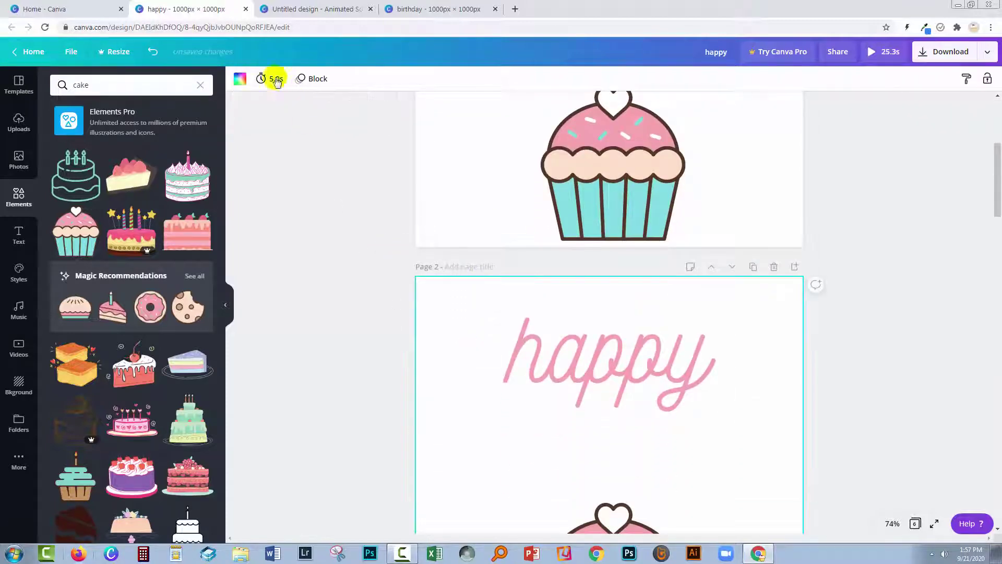
click(275, 79)
click(470, 315)
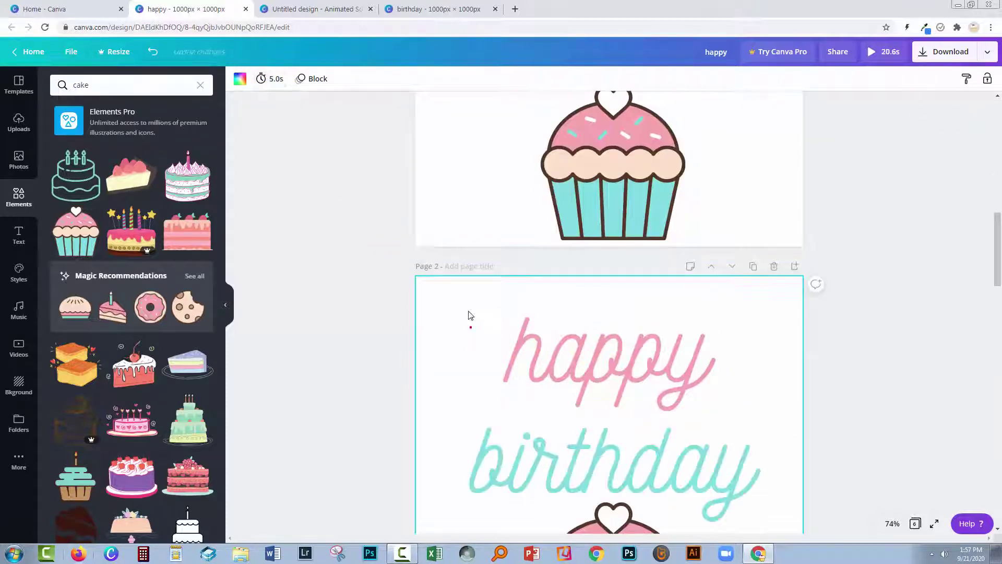
click(264, 81)
scroll(242, 123, down, 5)
click(268, 78)
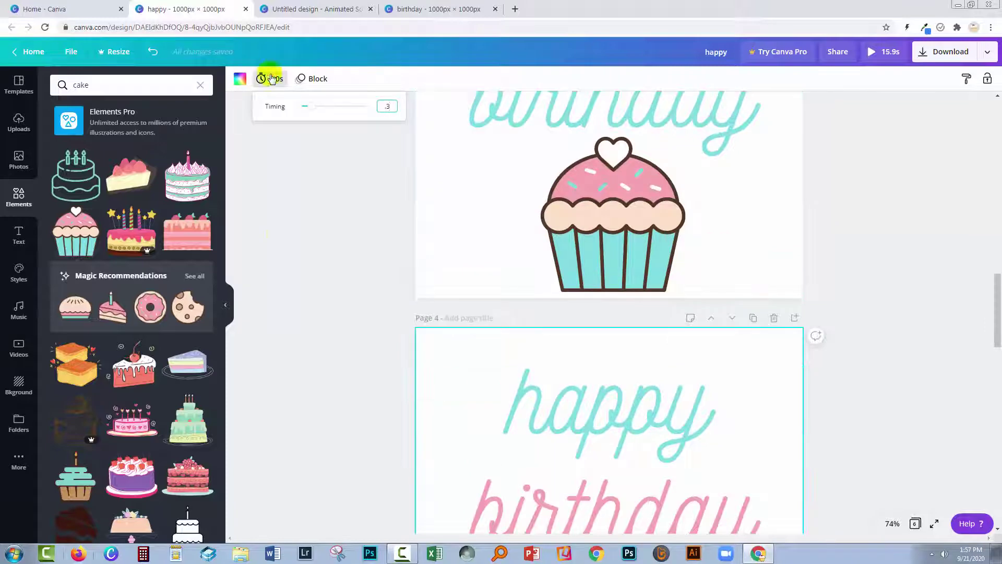
scroll(271, 188, down, 6)
click(261, 80)
click(266, 84)
click(267, 84)
scroll(330, 210, down, 5)
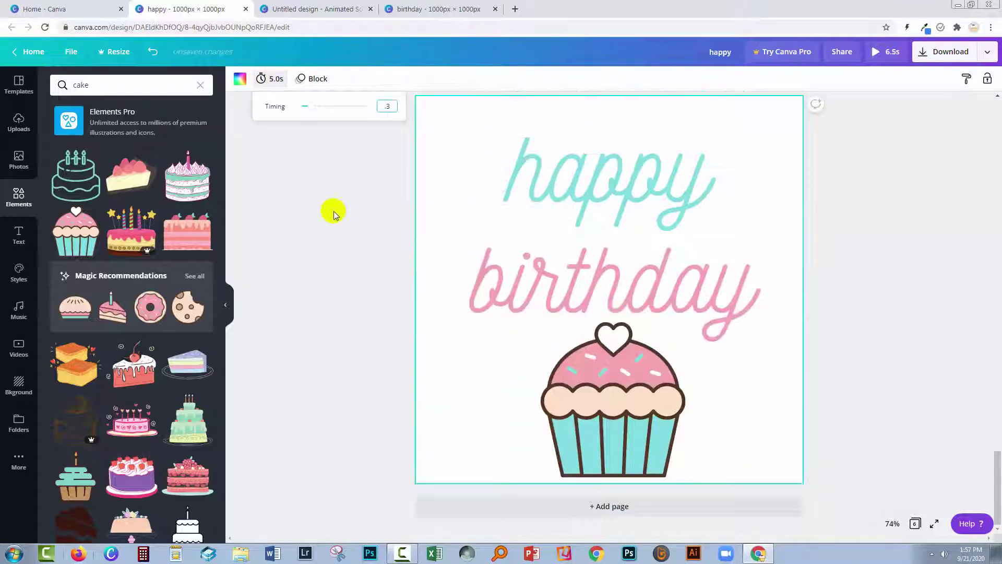
click(434, 128)
Check pages 3, 2 and 1 to confirm each now lasts 0.3 s
scroll(434, 128, up, 10)
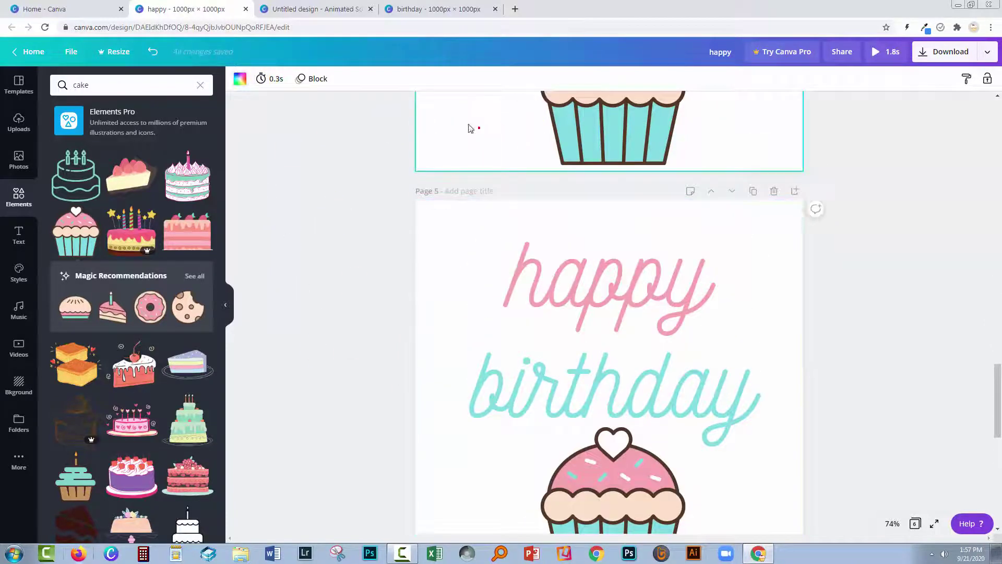
scroll(449, 157, up, 11)
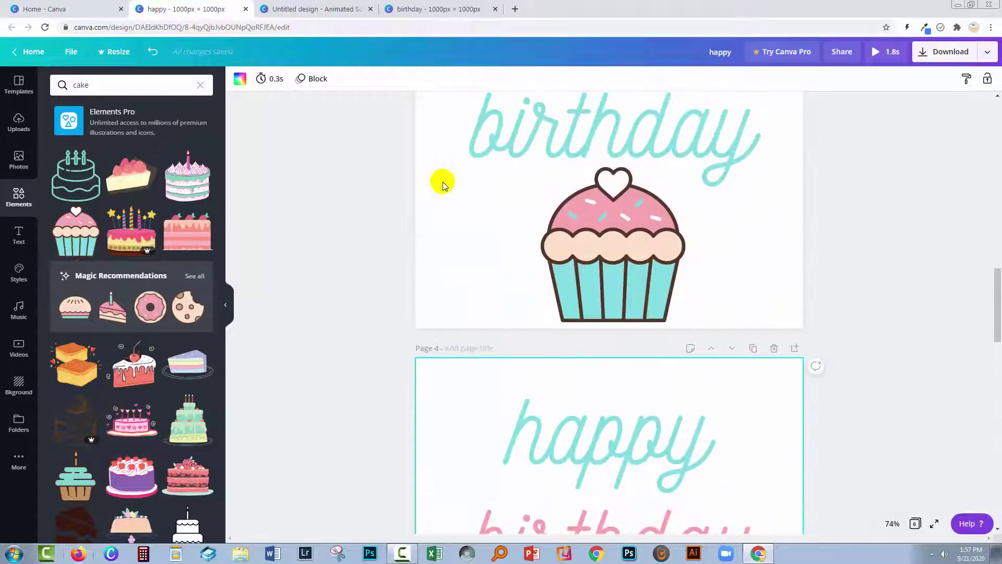
click(442, 182)
scroll(440, 185, up, 6)
click(425, 154)
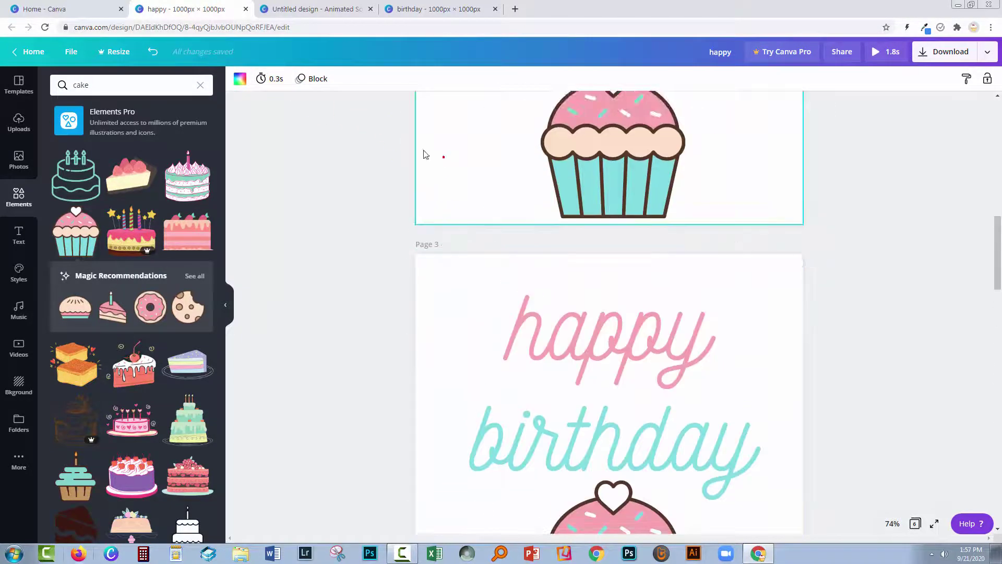
scroll(427, 148, up, 10)
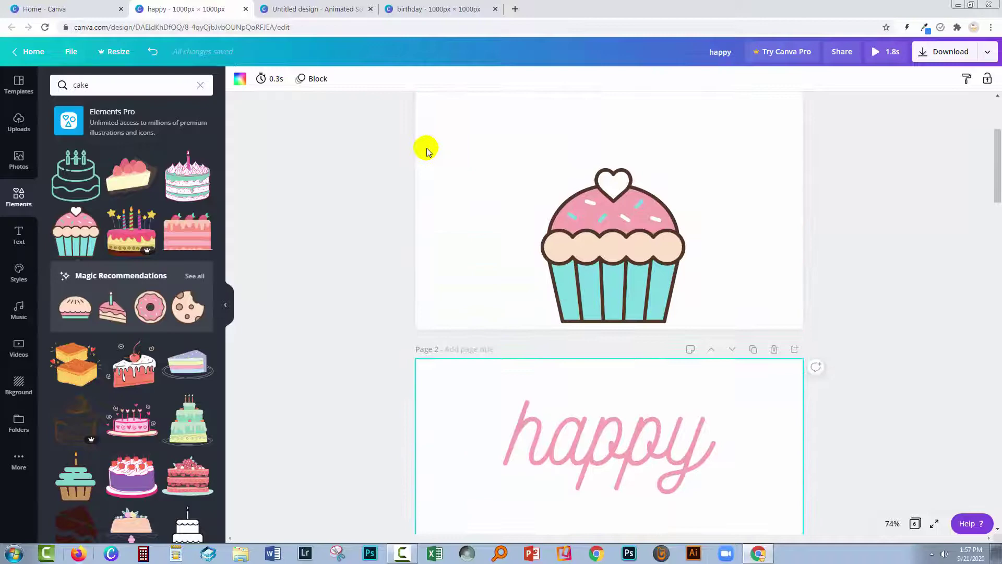
click(426, 148)
scroll(494, 190, up, 3)
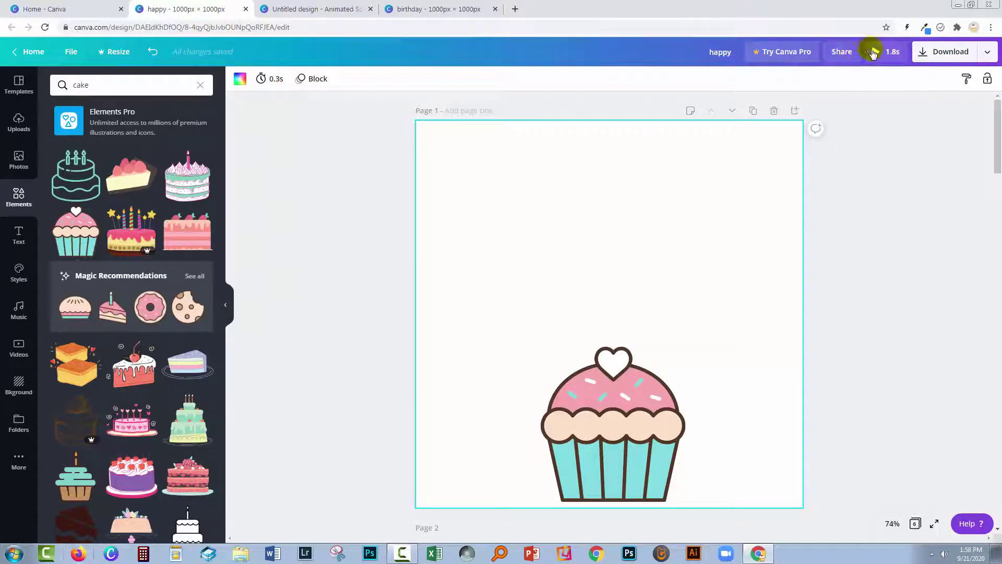
click(876, 53)
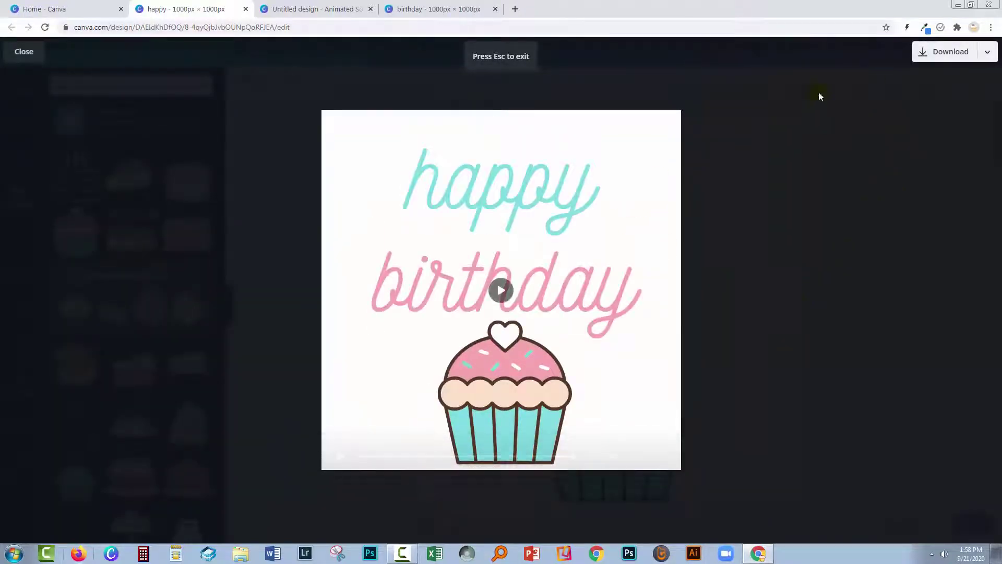
click(22, 51)
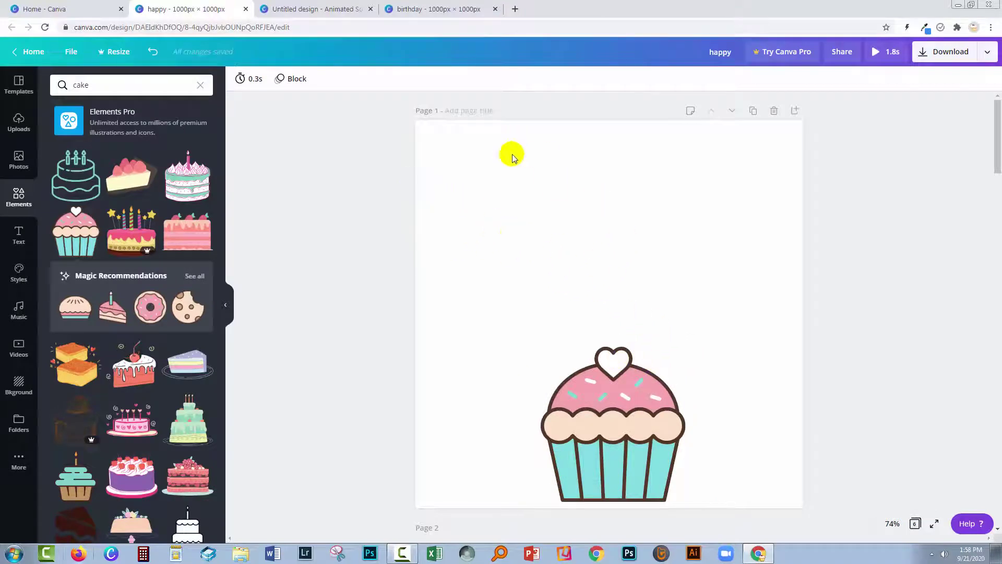
Change the page animation from Block to None on all pages
click(280, 80)
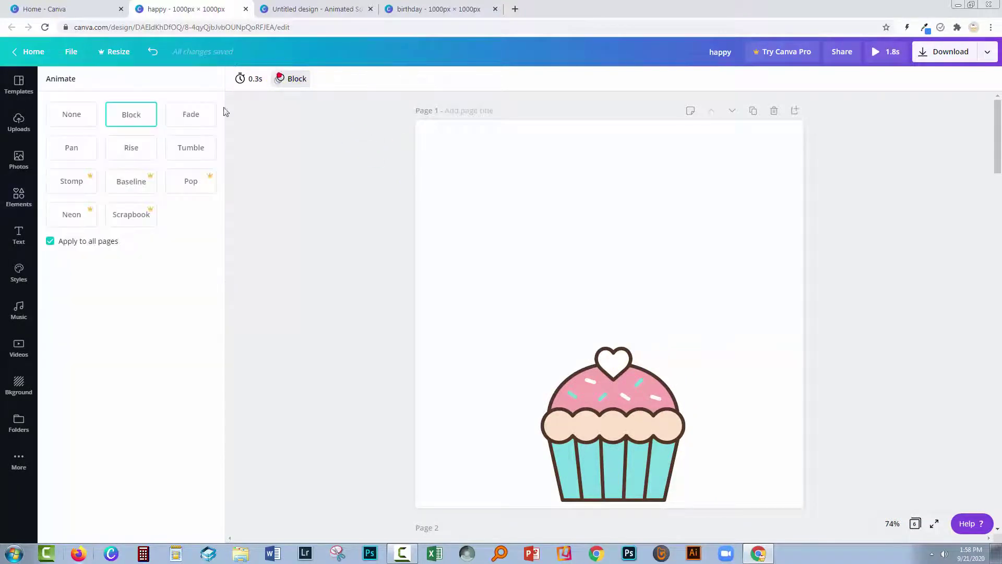
click(64, 119)
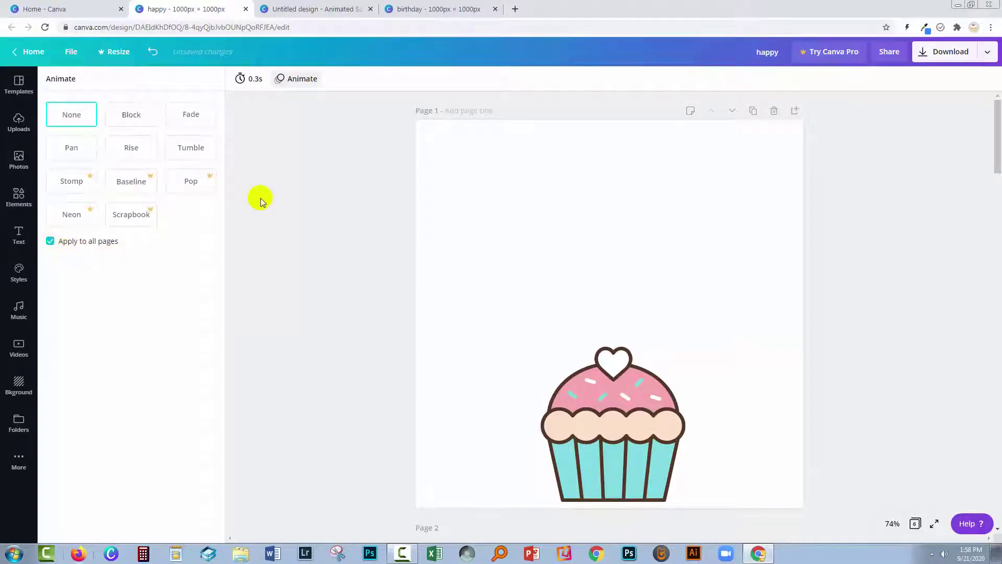
click(277, 224)
Step through pages 1 to 3 to confirm they are unanimated and still 0.3 s
click(452, 202)
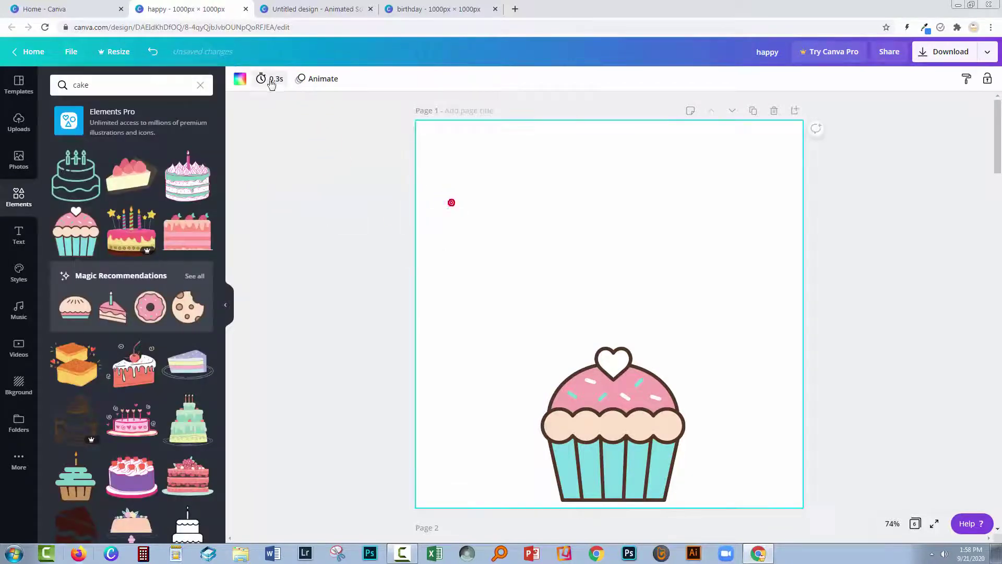
scroll(412, 303, down, 8)
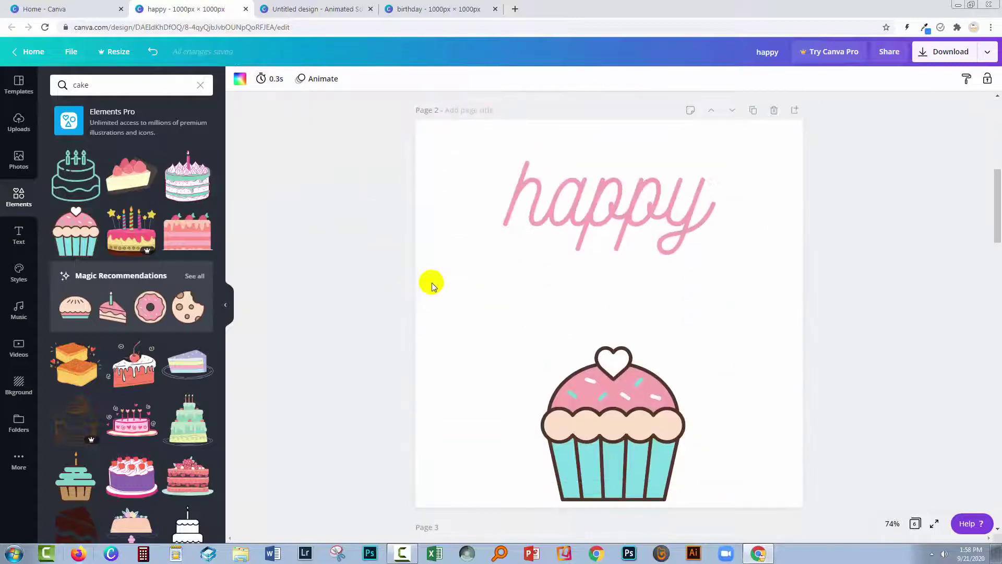
click(432, 285)
scroll(377, 285, down, 8)
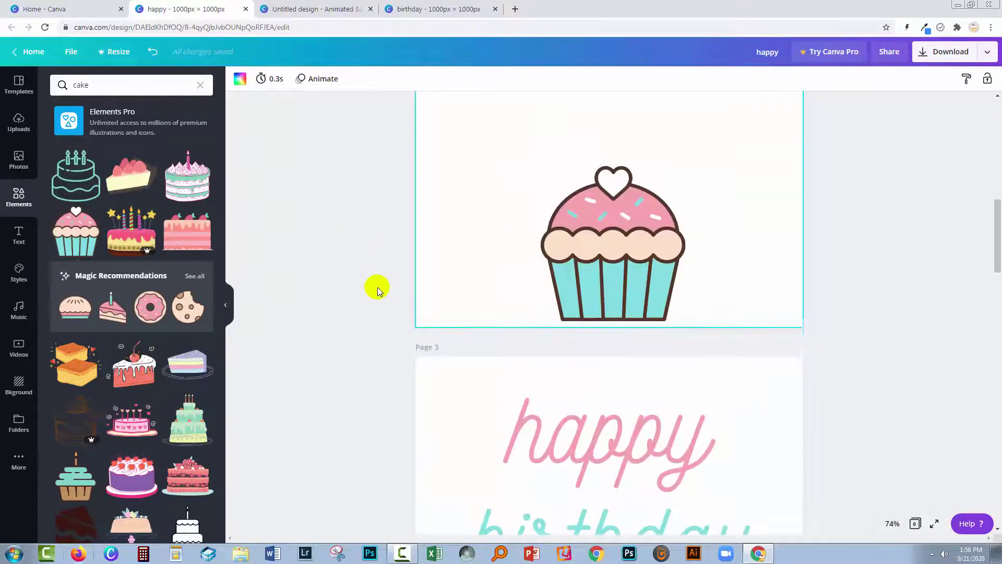
click(426, 244)
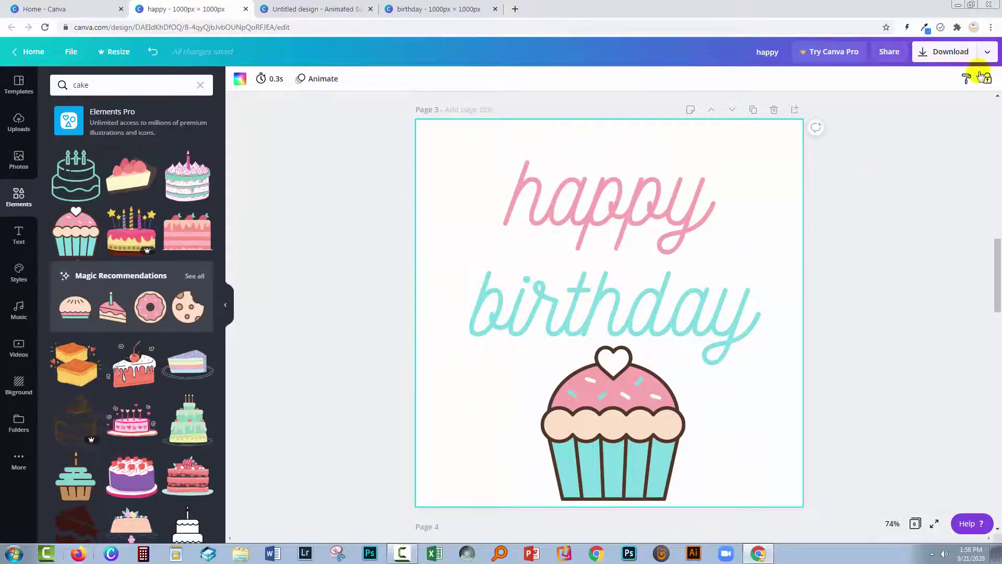
Download all six pages of the card as a GIF
click(979, 54)
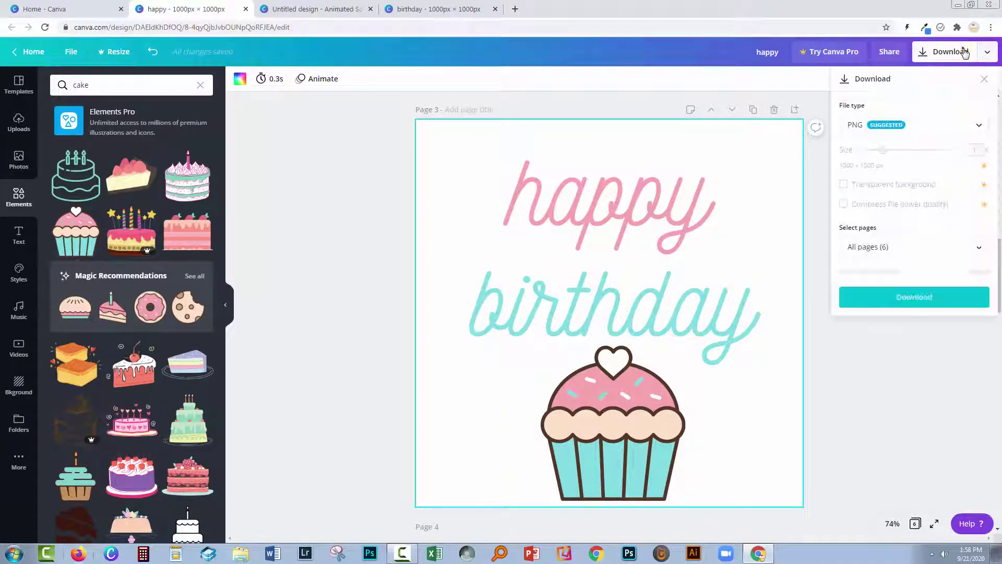
click(937, 125)
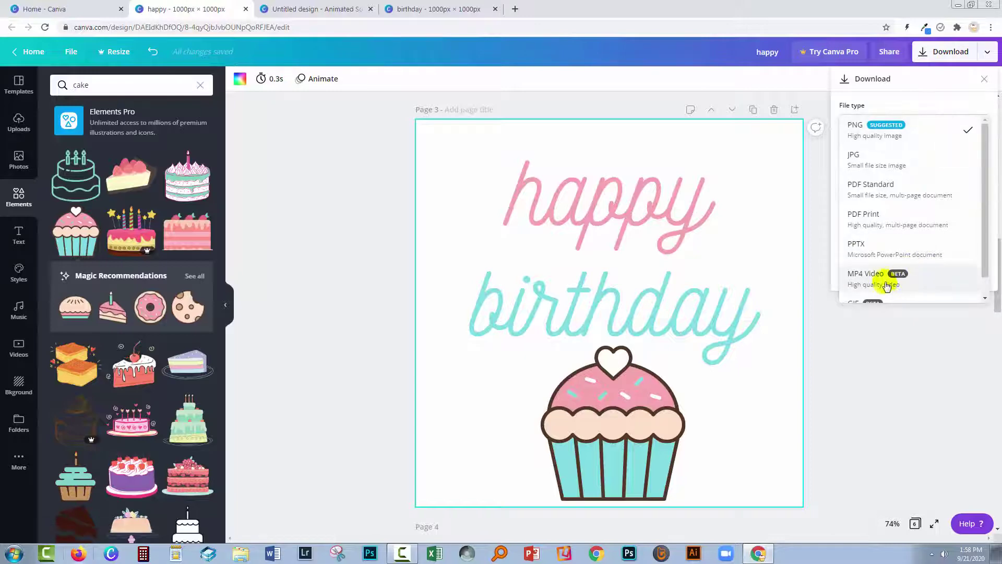
scroll(880, 281, down, 2)
click(870, 282)
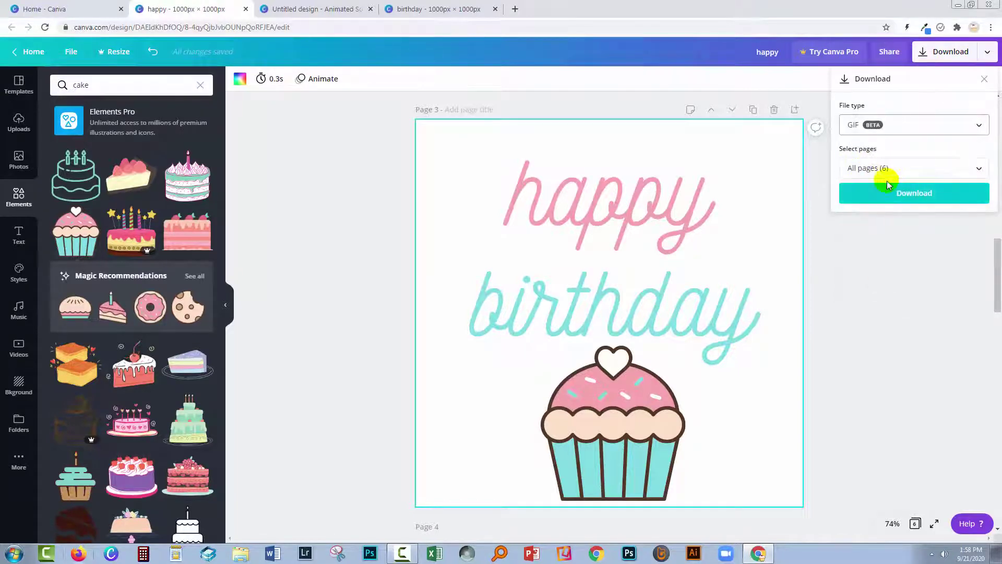
click(903, 195)
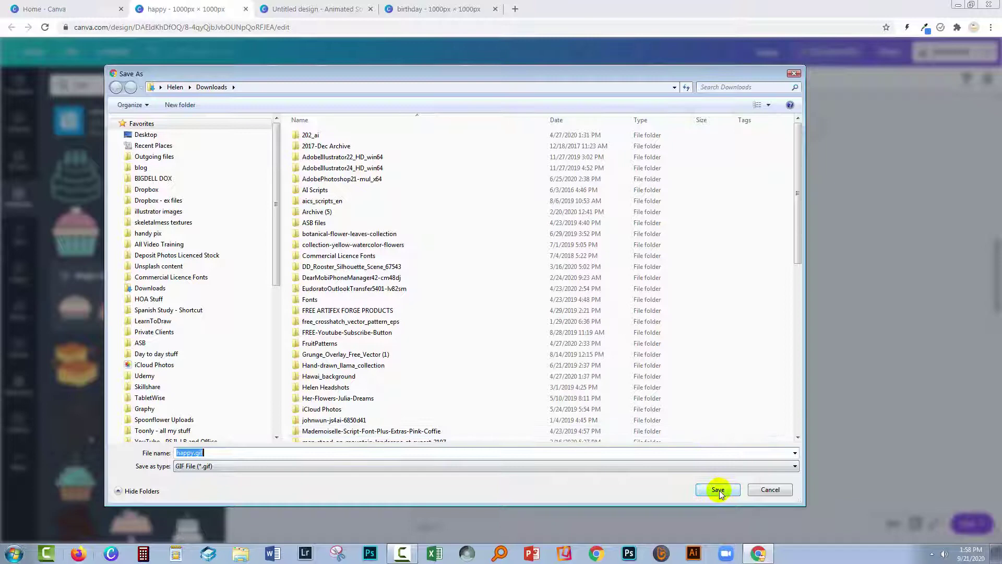
Save happy.gif to Downloads and open it in Internet Explorer to watch it play
click(718, 489)
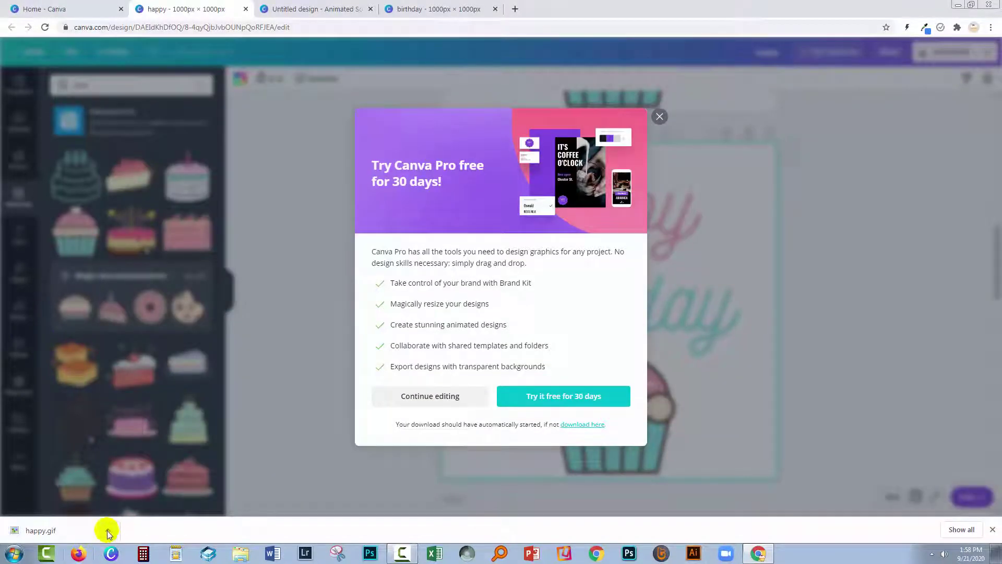
click(108, 532)
click(135, 459)
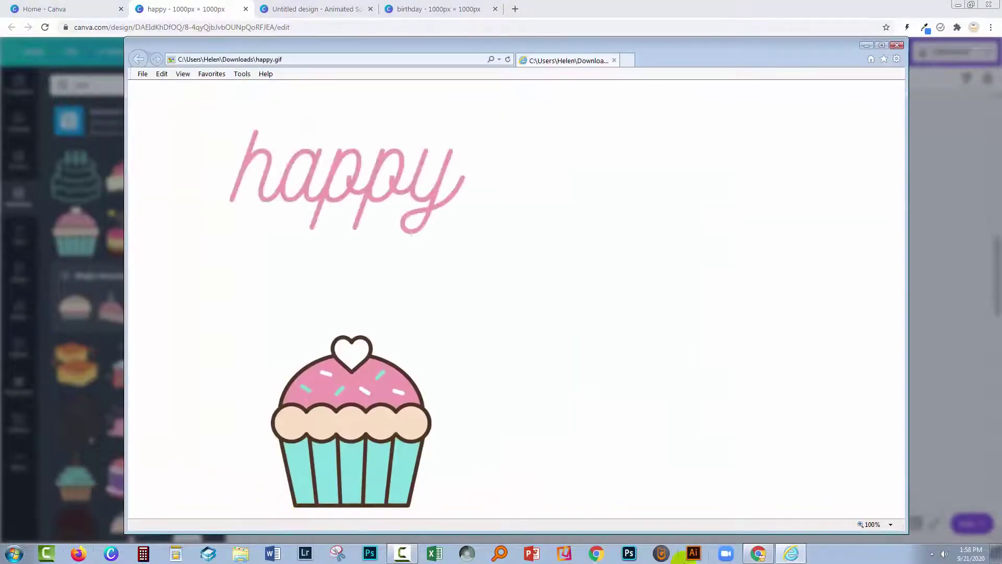